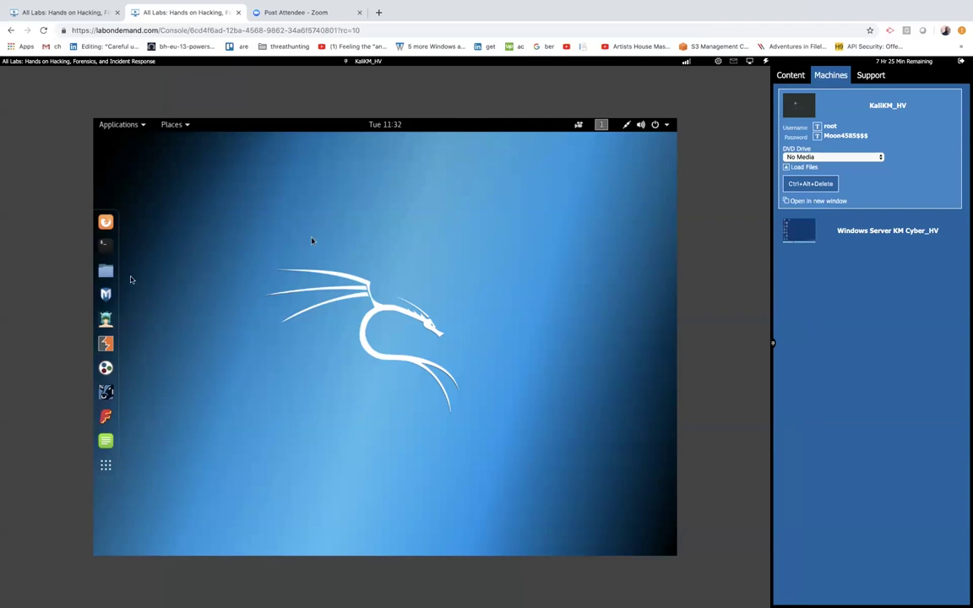
# Open a terminal on the Kali machine and run ifconfig to check its network configuration.
pyautogui.click(109, 249)
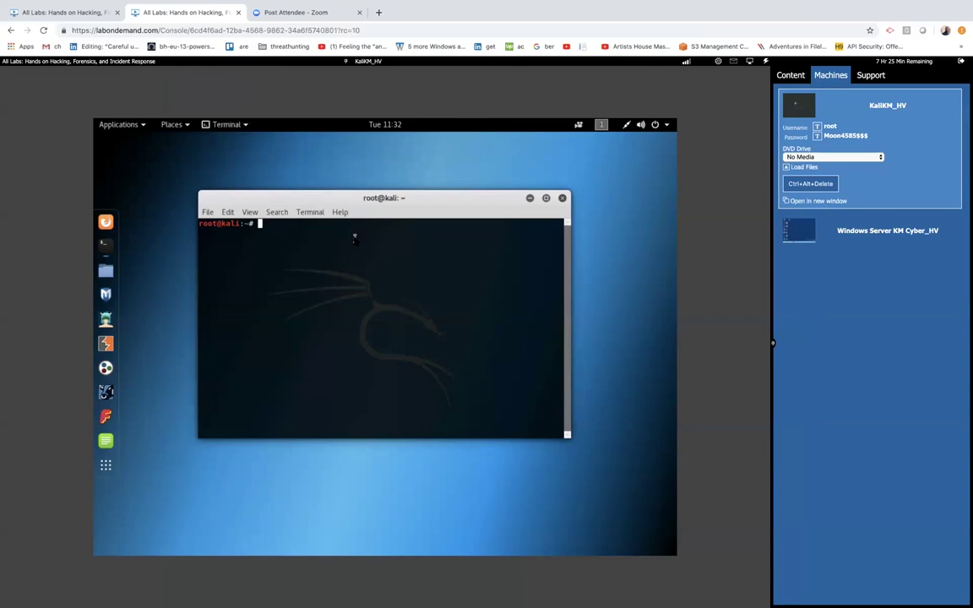
pyautogui.write('ifconfig')
pyautogui.press('Return')
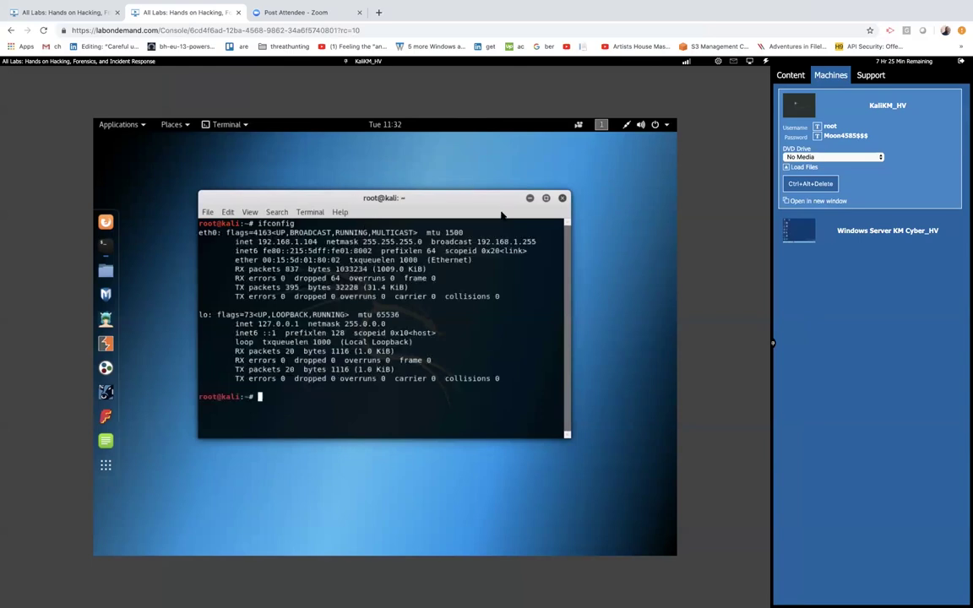
# Switch to the Windows Server KM Cyber_HV machine and run ipconfig in a command prompt to check its IP address.
pyautogui.click(799, 230)
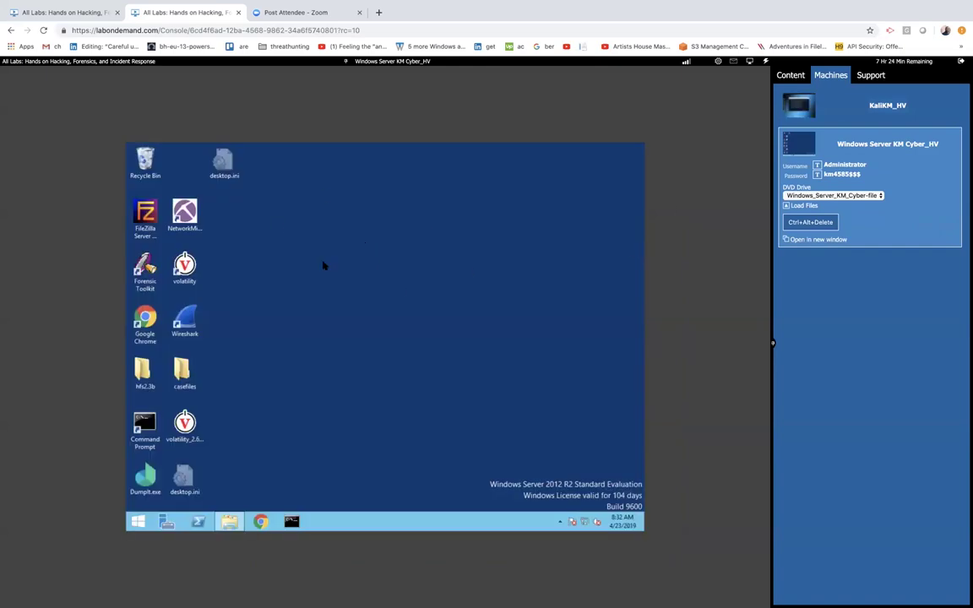
pyautogui.click(291, 520)
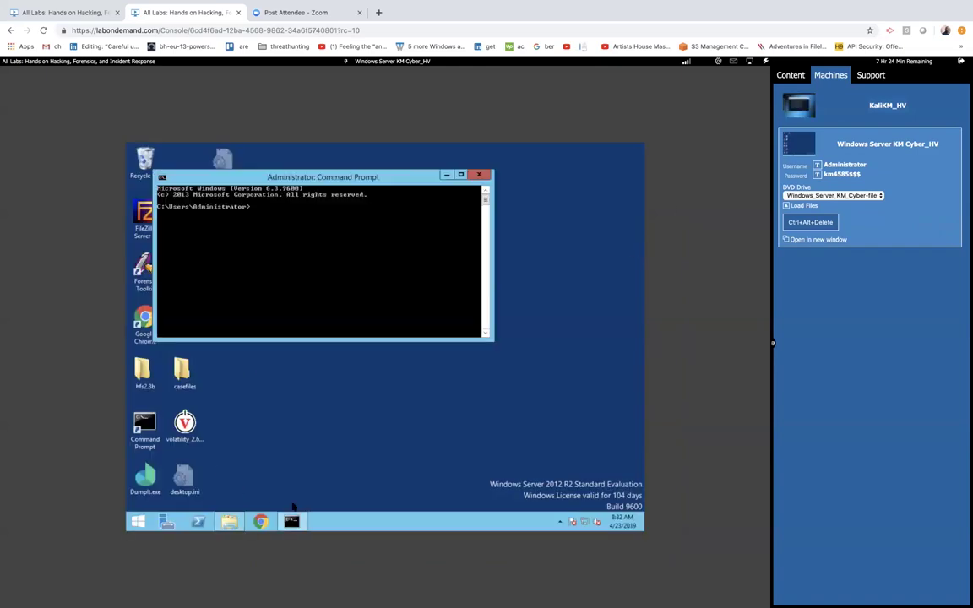
pyautogui.write('ipcofnig')
pyautogui.press('Return')
pyautogui.write('ipconfig')
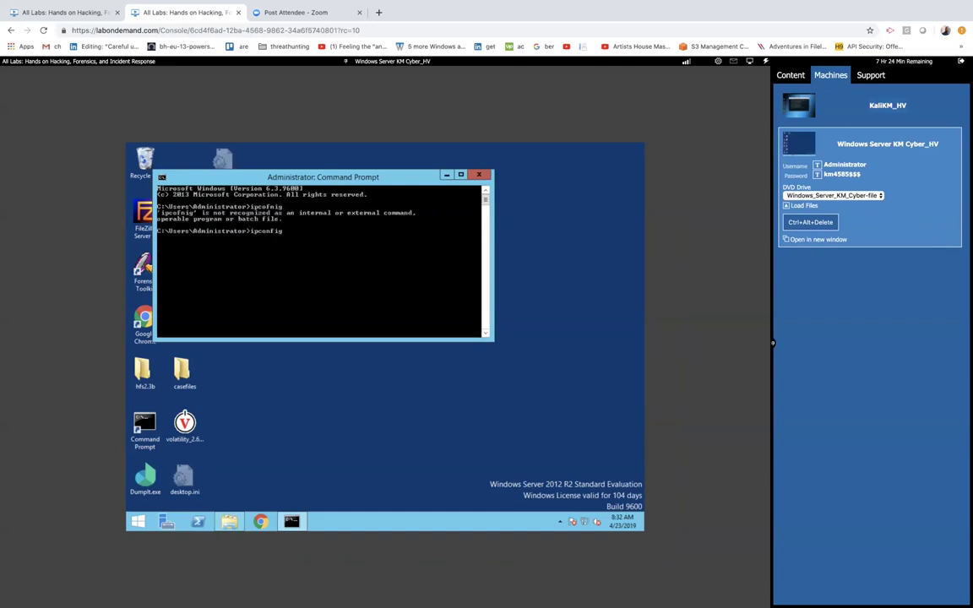
pyautogui.press('Return')
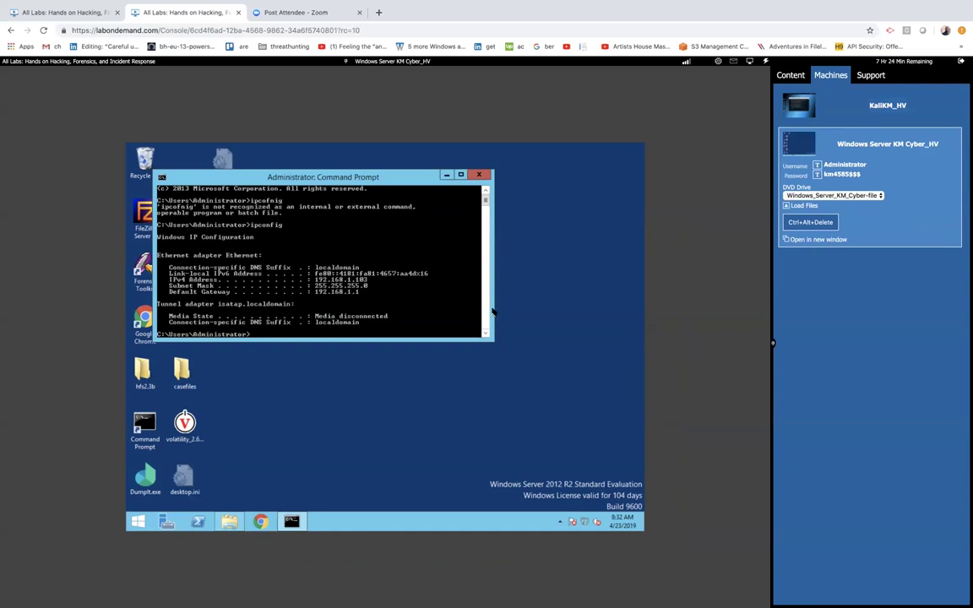
pyautogui.moveTo(364, 178); pyautogui.dragTo(460, 175)
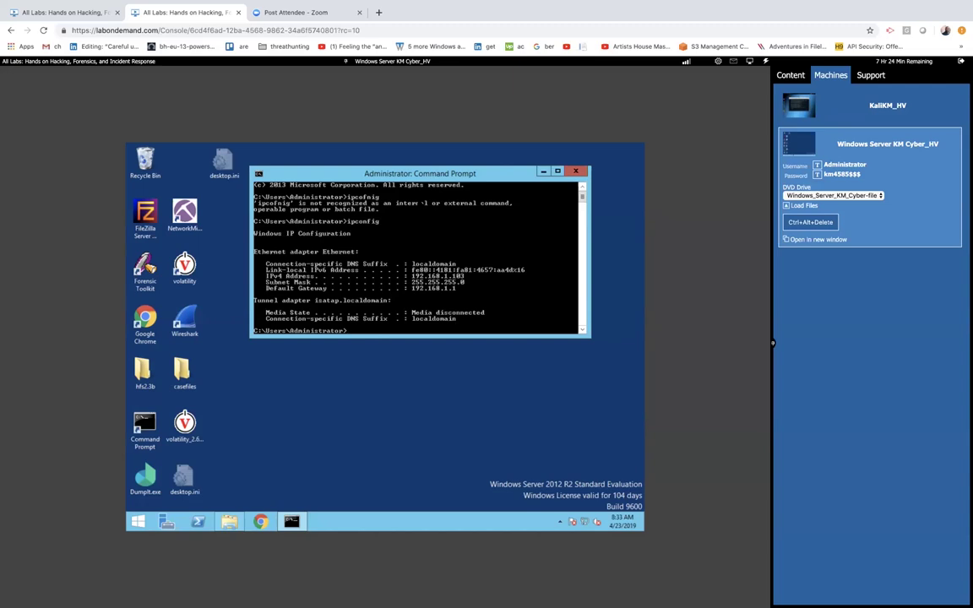
# Return to the KaliKM_HV machine, clear its terminal and move the terminal window slightly up.
pyautogui.click(805, 108)
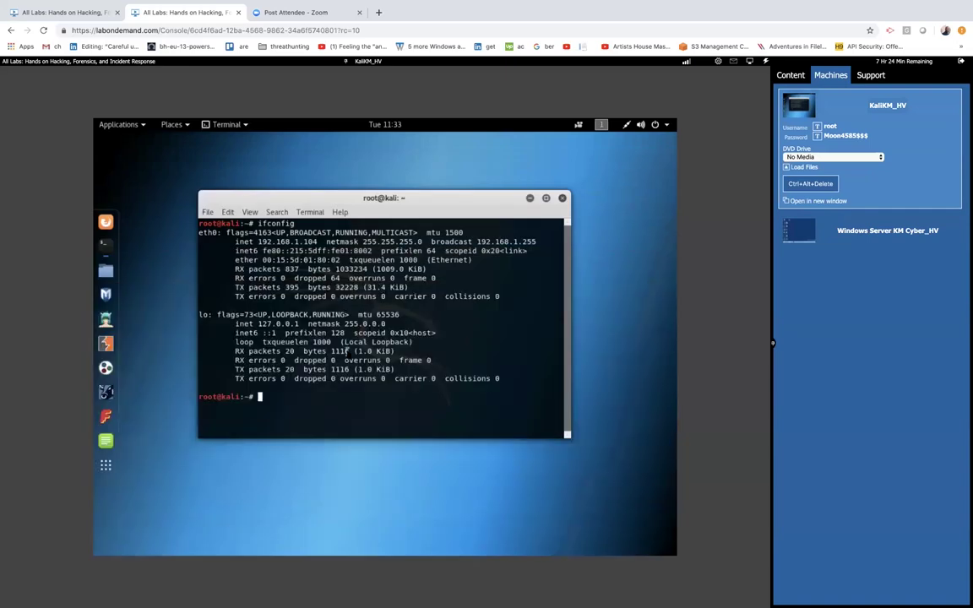
pyautogui.write('clear')
pyautogui.press('Return')
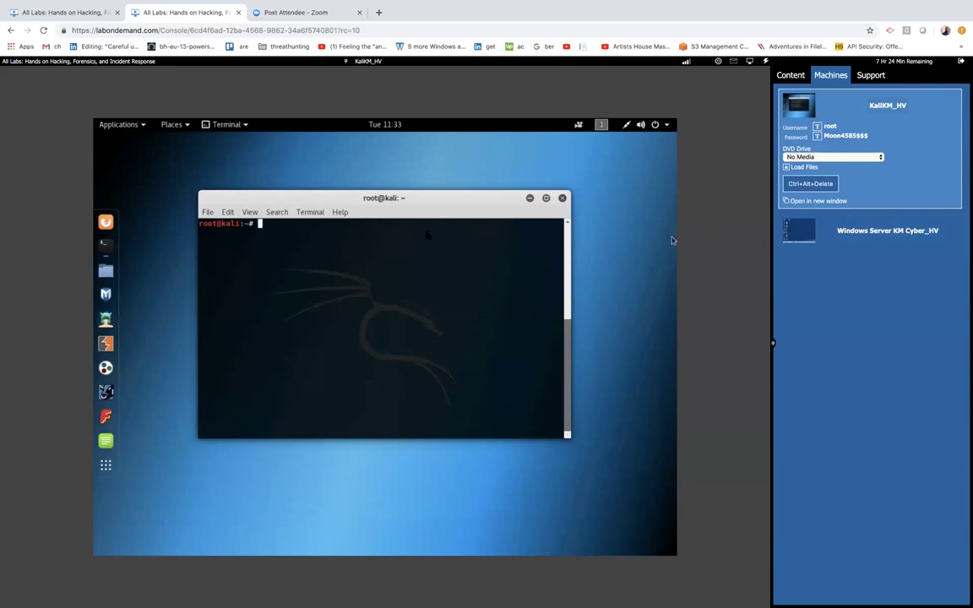
pyautogui.moveTo(413, 213); pyautogui.dragTo(413, 195)
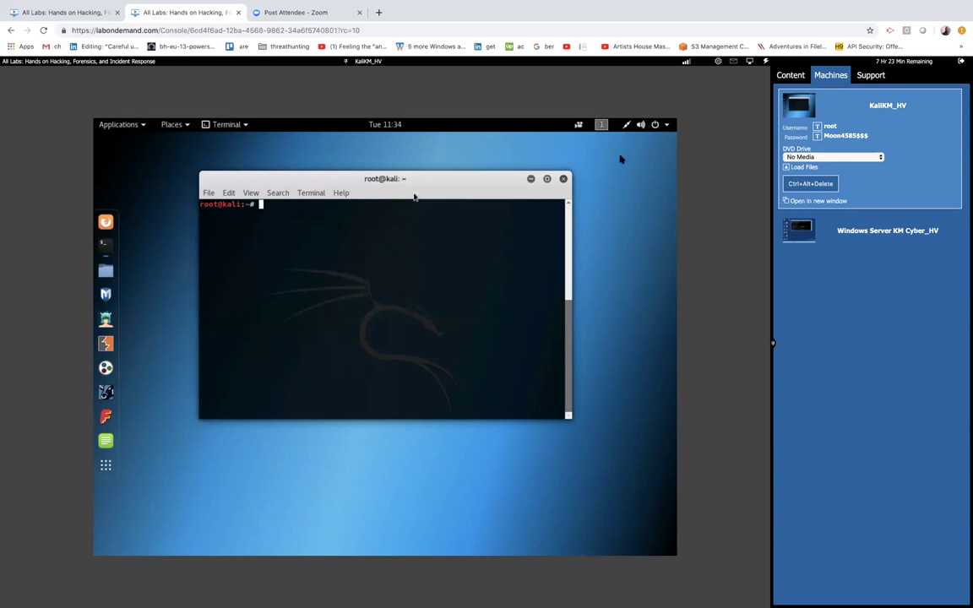
# Recheck the Windows Server's IP address and highlight the 8081/tcp entry in Kali's Nmap scan results.
pyautogui.click(803, 233)
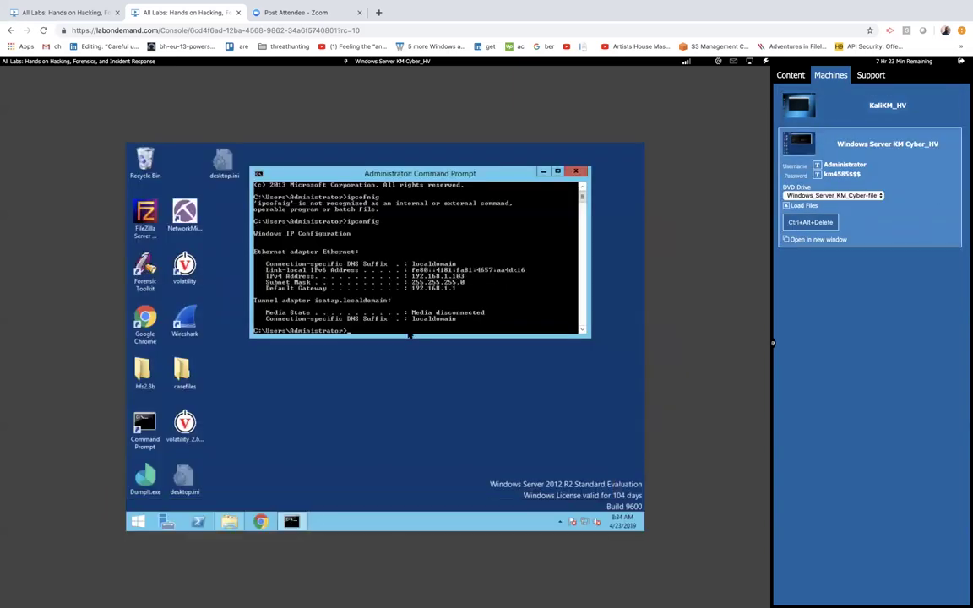
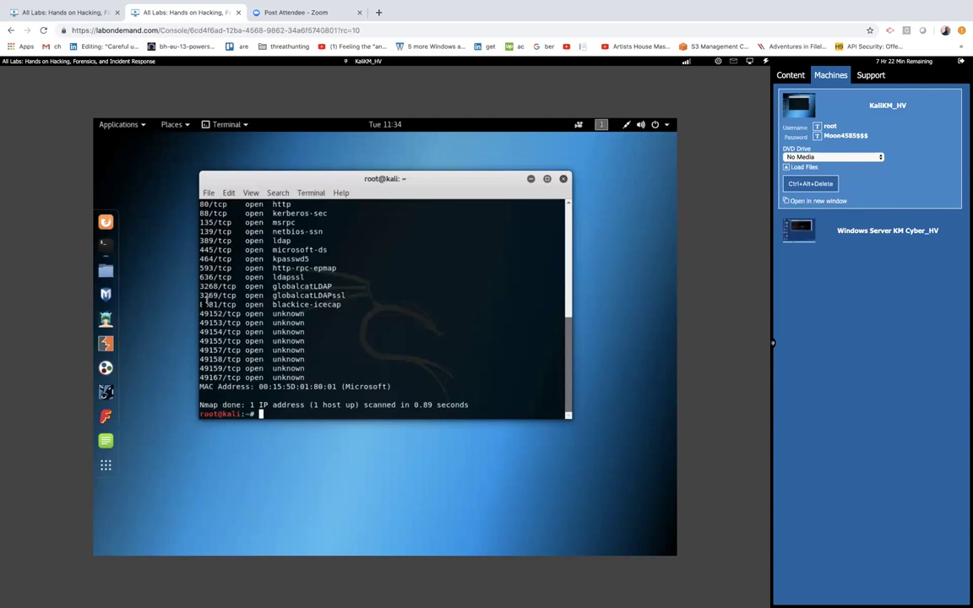
pyautogui.moveTo(201, 304); pyautogui.dragTo(351, 304)
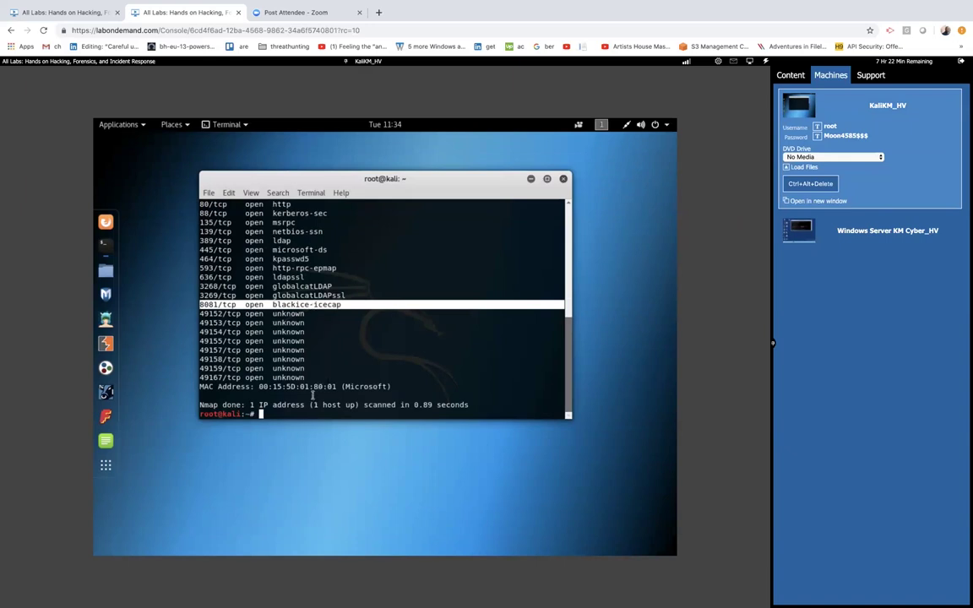
# Clear the terminal, scan only port 8081 on 192.168.1.103 with Nmap and highlight the port's state and service.
pyautogui.hotkey('ctrl', 'l')
pyautogui.write('nmap ')
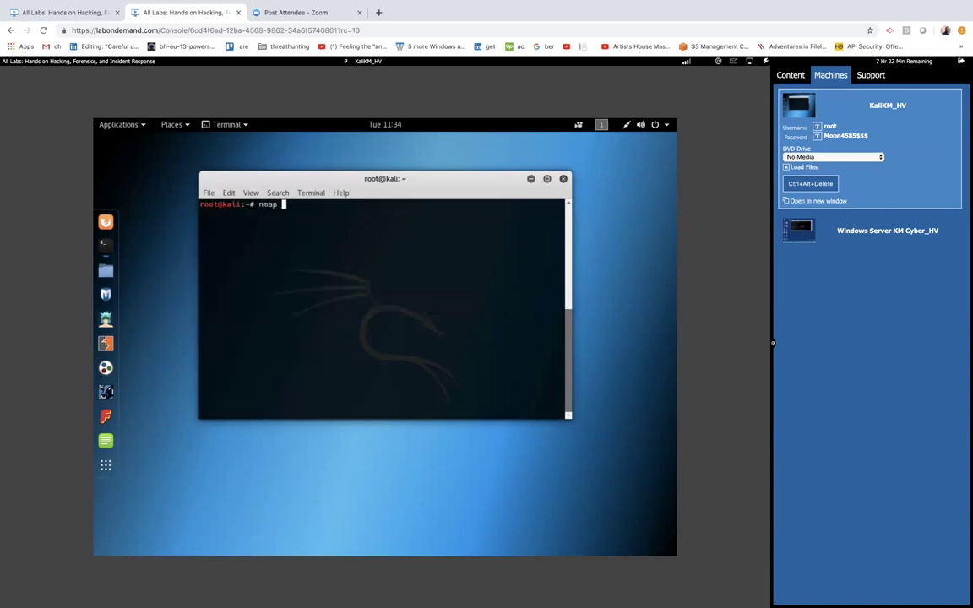
pyautogui.write('192.168.1.103 -p 8081')
pyautogui.press('Return')
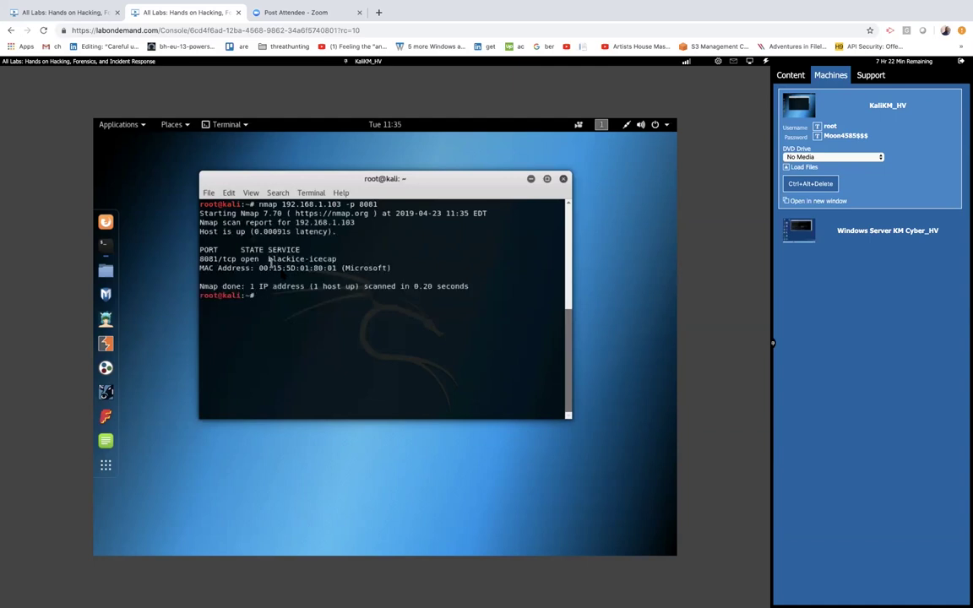
pyautogui.tripleClick(237, 257)
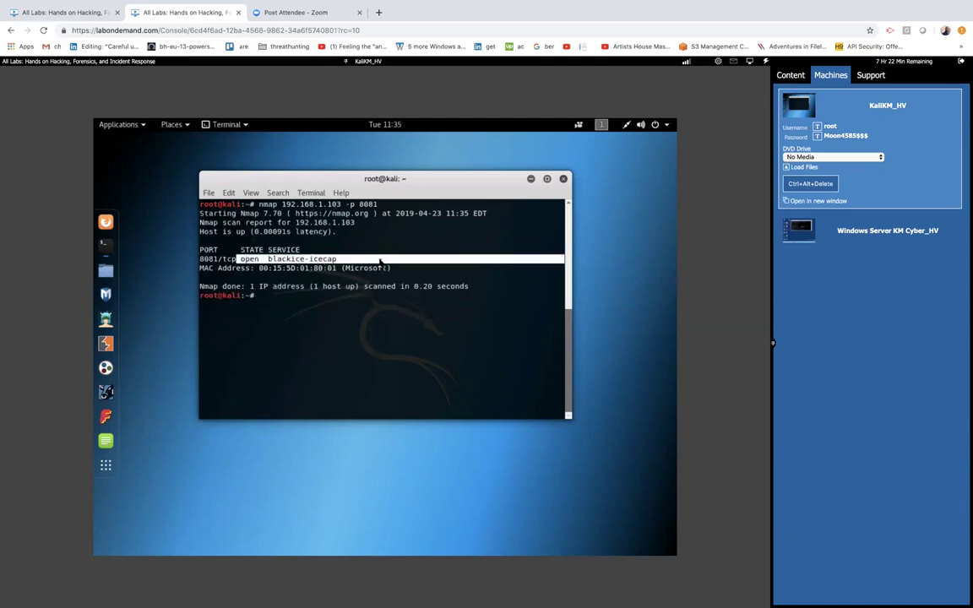
# Repeat the Nmap scan of 192.168.1.103 port 8081 with service version detection (-sV) and select the reported version text.
pyautogui.click(297, 295)
pyautogui.press('Up')
pyautogui.write('-sV')
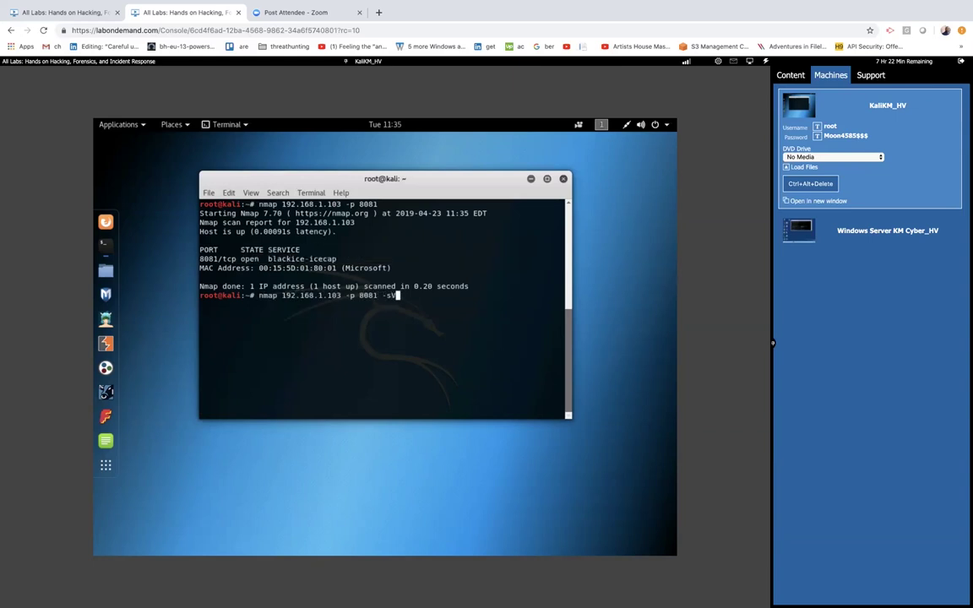
pyautogui.press('Return')
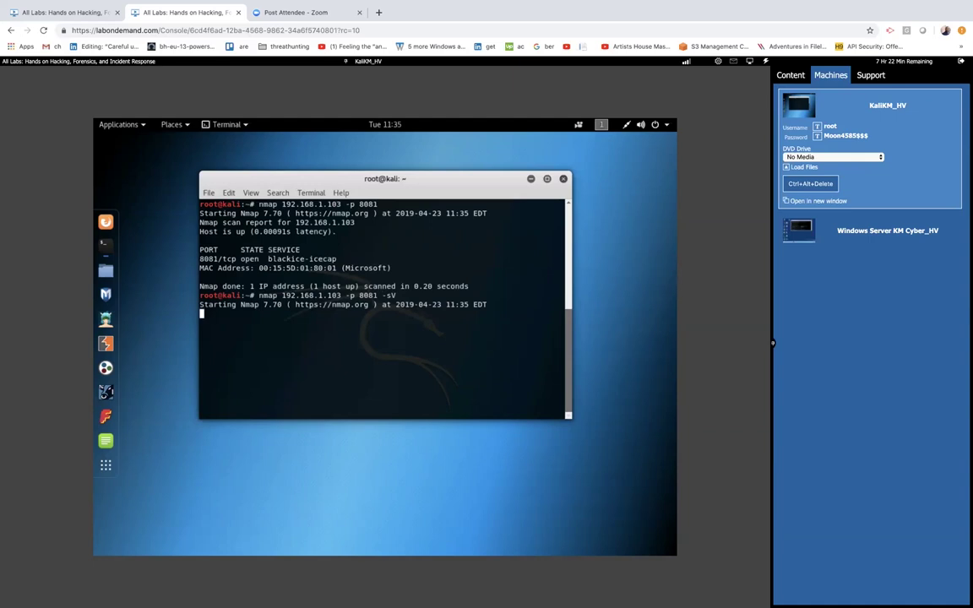
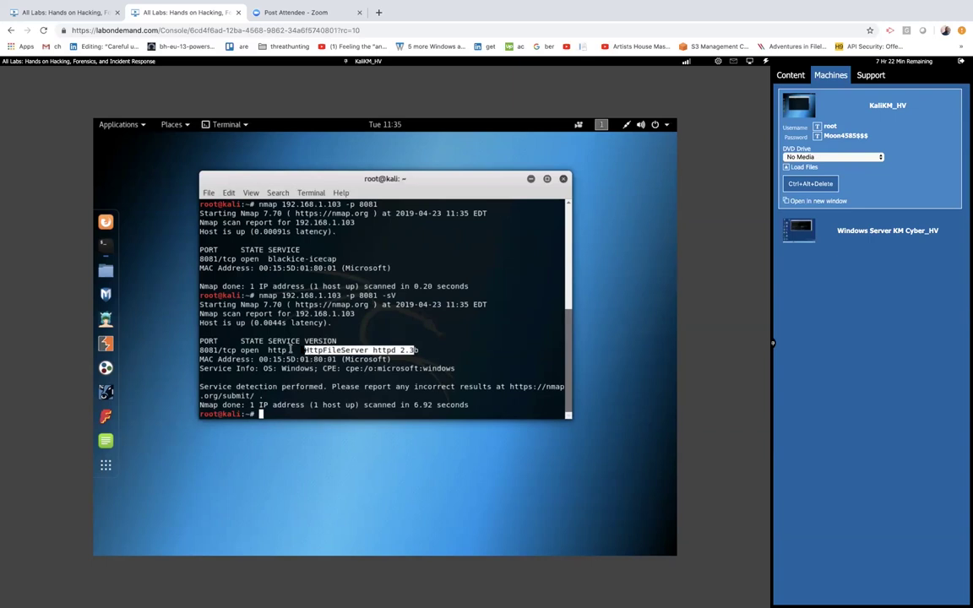
pyautogui.click(299, 342)
pyautogui.moveTo(302, 349); pyautogui.dragTo(420, 350)
pyautogui.click(107, 224)
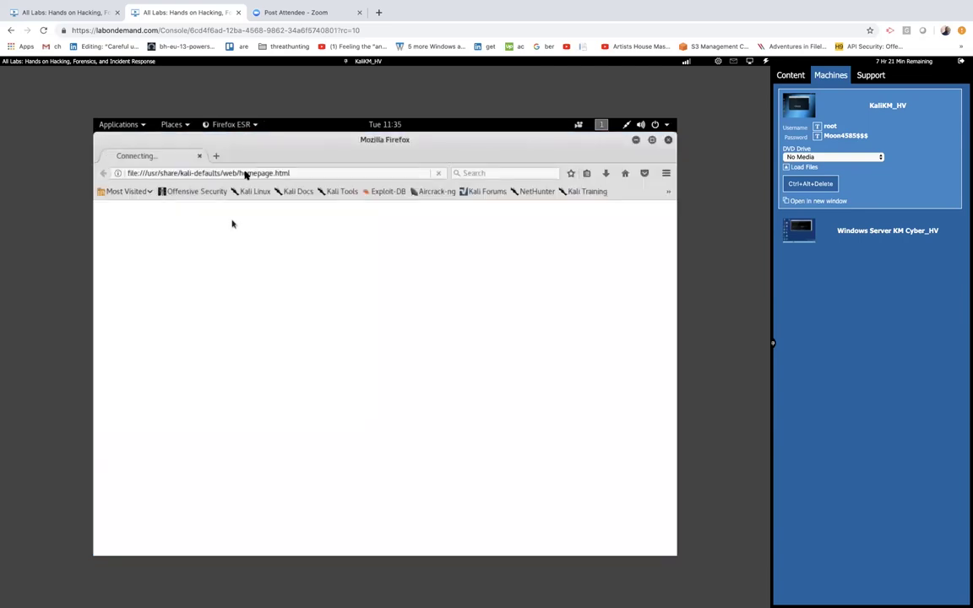
pyautogui.click(239, 176)
pyautogui.write('www.googel.com')
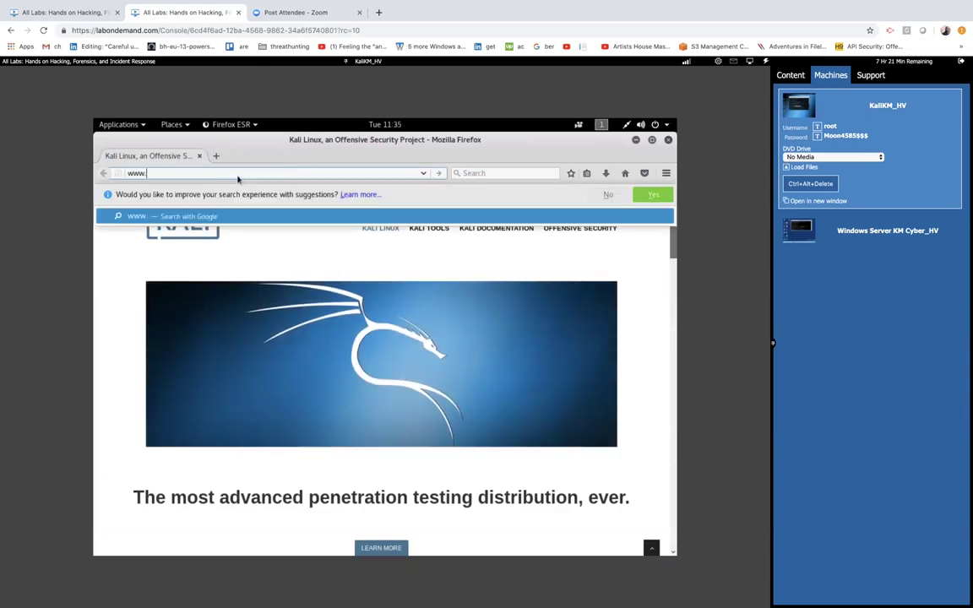
pyautogui.press('BackSpace')
pyautogui.press('BackSpace')
pyautogui.press('BackSpace')
pyautogui.press('BackSpace')
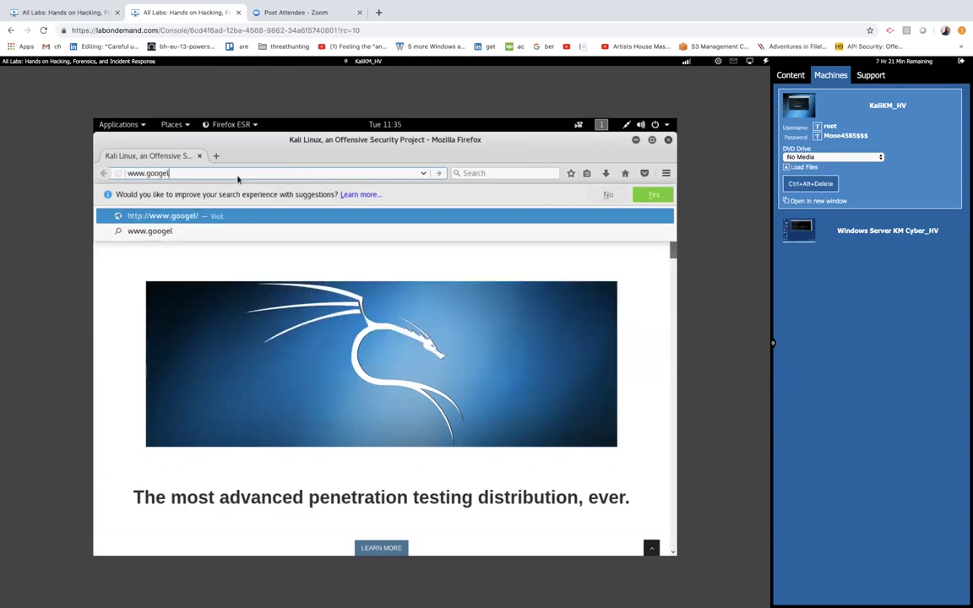
pyautogui.write('le.com/')
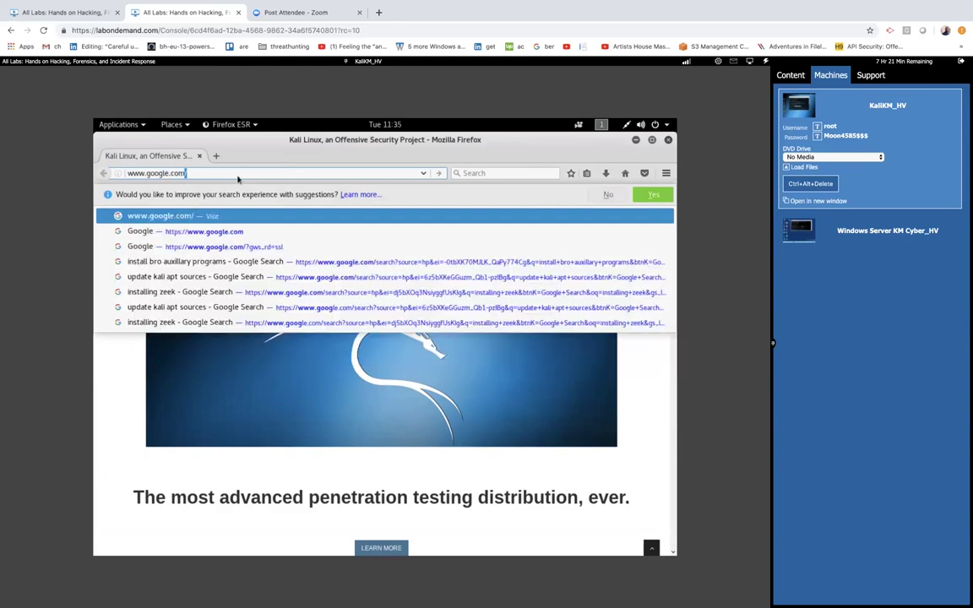
pyautogui.press('Return')
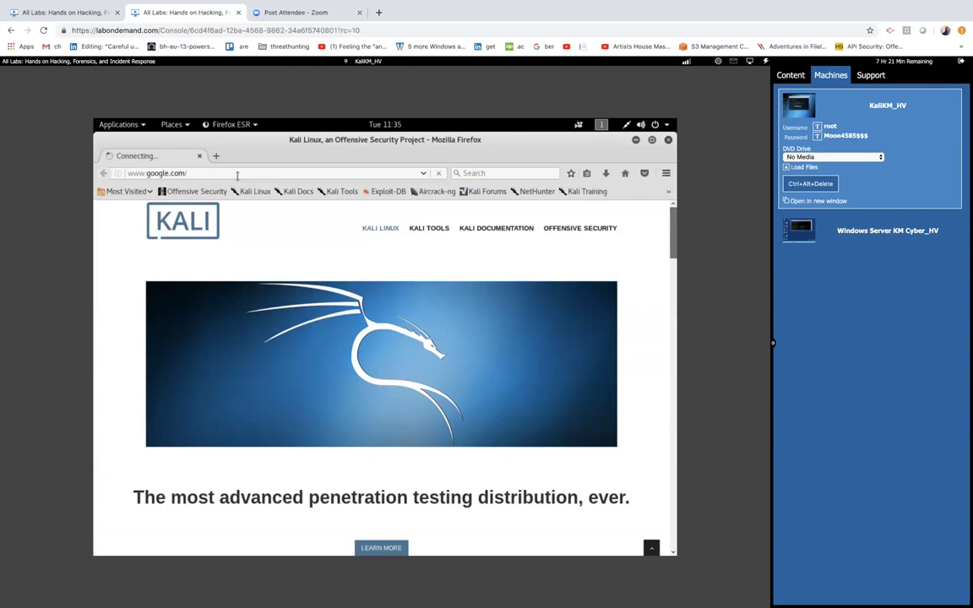
pyautogui.click(237, 175)
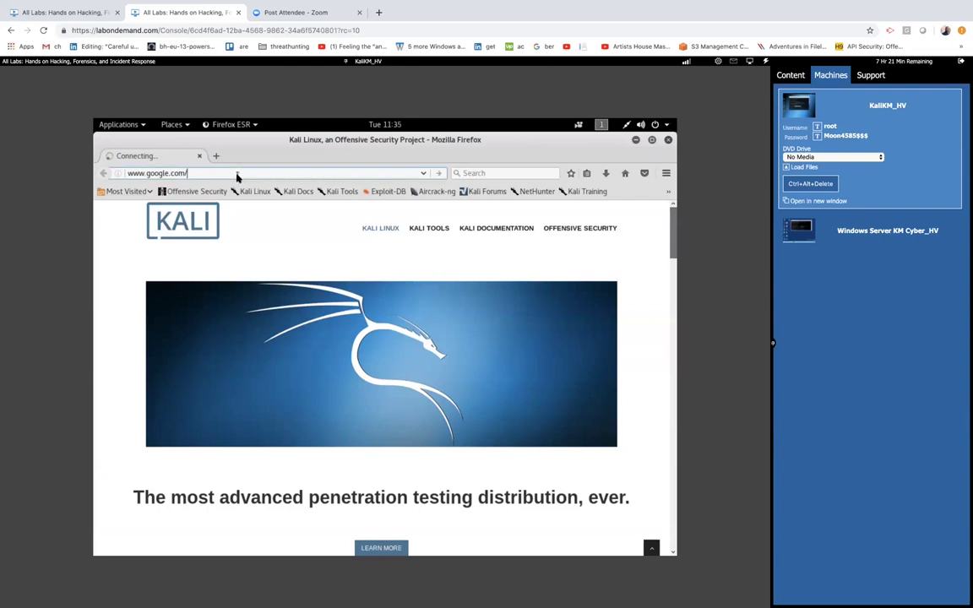
pyautogui.press('Return')
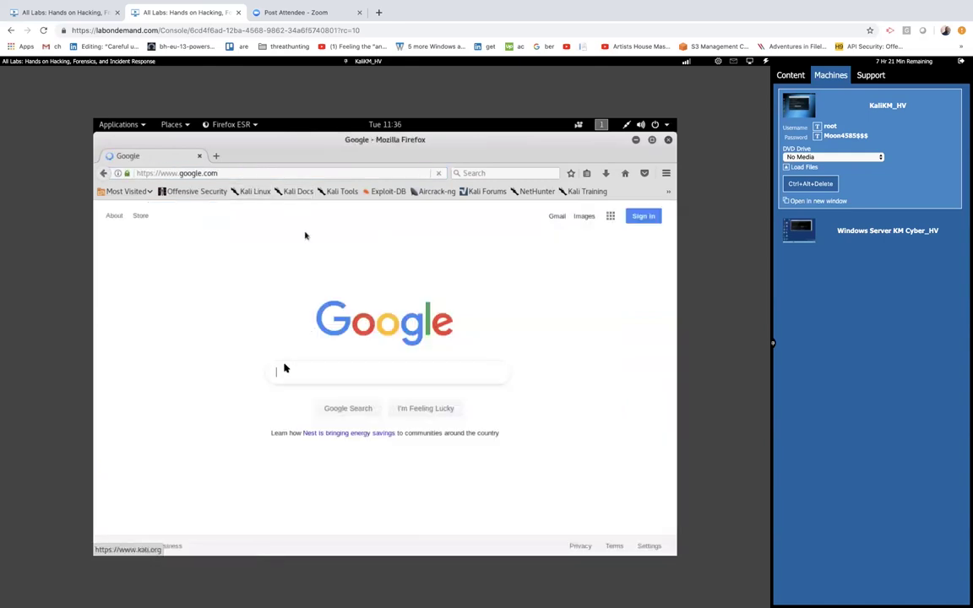
pyautogui.write('vvvvvv')
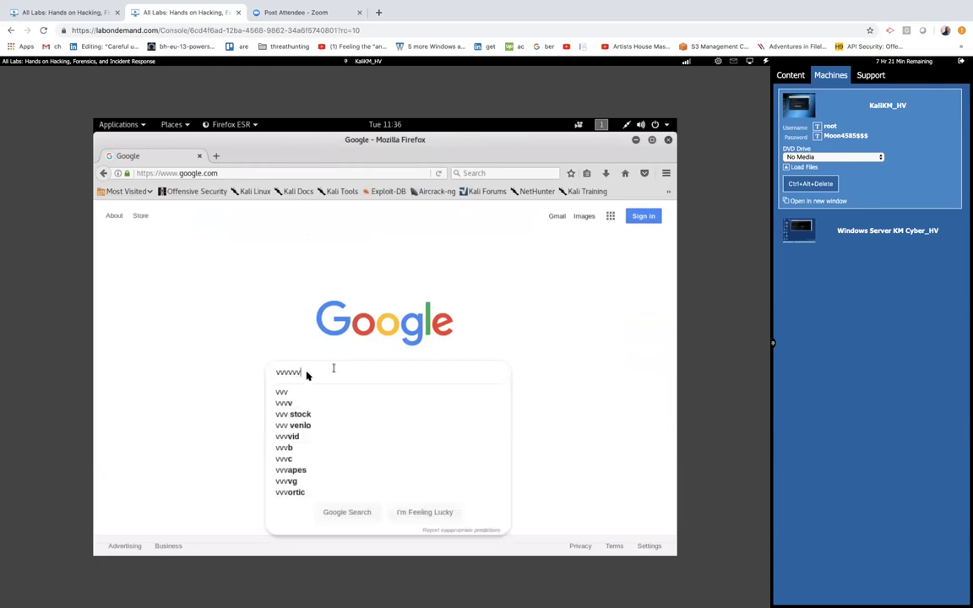
pyautogui.write('vvvvvvvvvvvvvvvvvvvvvvvvvvvvv')
pyautogui.moveTo(421, 374); pyautogui.dragTo(342, 362)
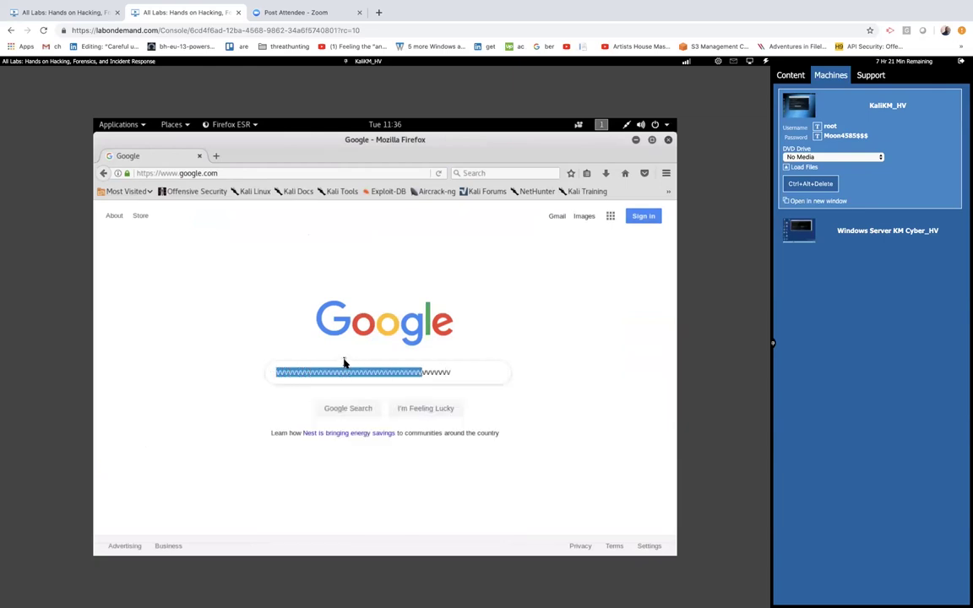
pyautogui.click(463, 373)
pyautogui.doubleClick(402, 369)
pyautogui.press('BackSpace')
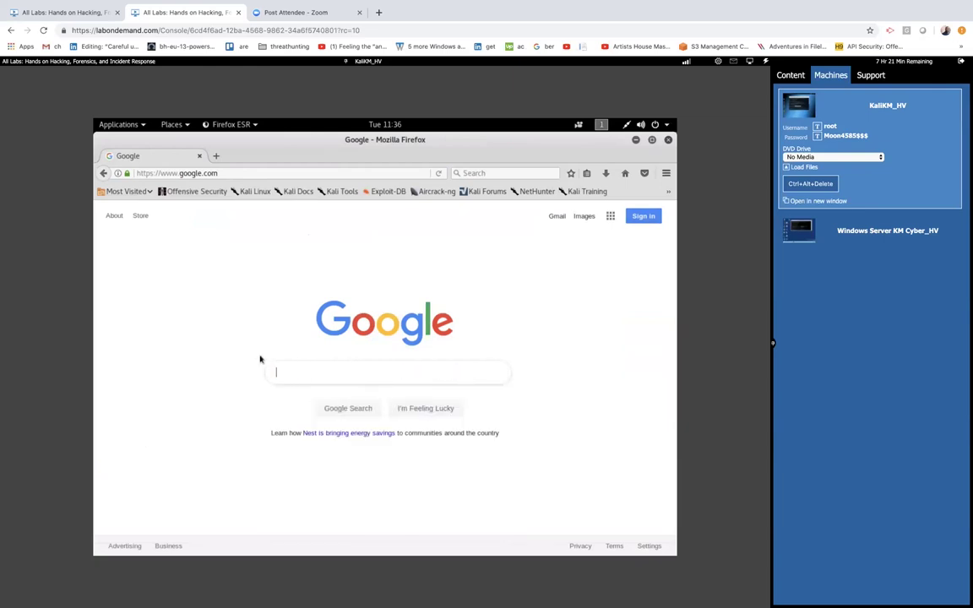
# Move the browser off the terminal and copy the service version text "HttpFileServer httpd 2.3b" into Google's search box.
pyautogui.moveTo(546, 146); pyautogui.dragTo(546, 215)
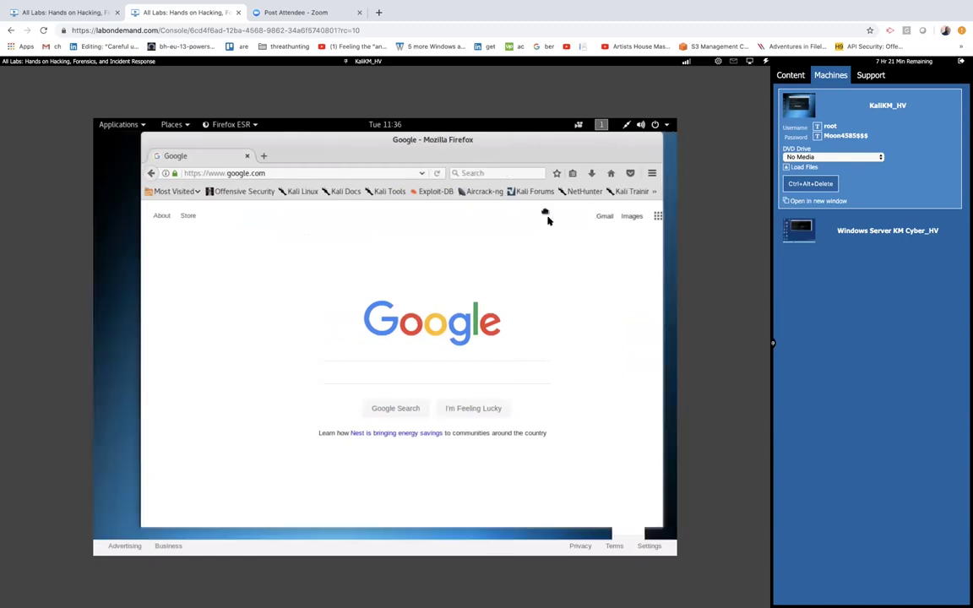
pyautogui.click(460, 184)
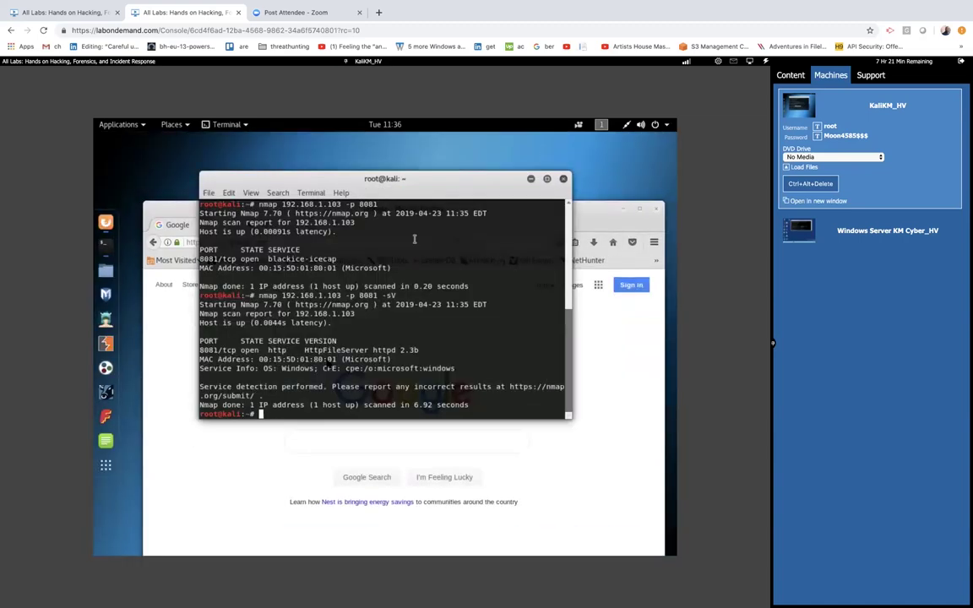
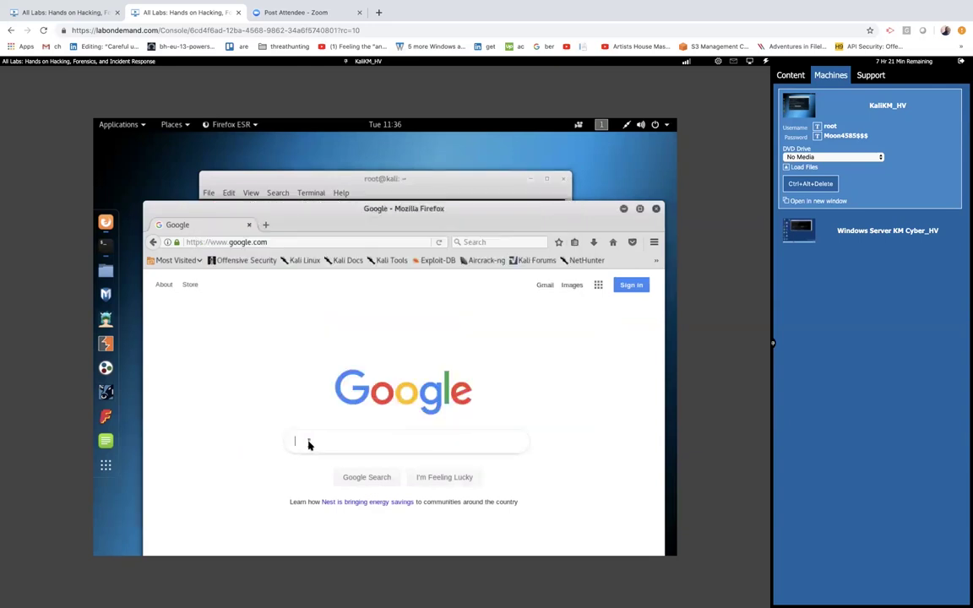
pyautogui.rightClick(308, 444)
pyautogui.click(343, 362)
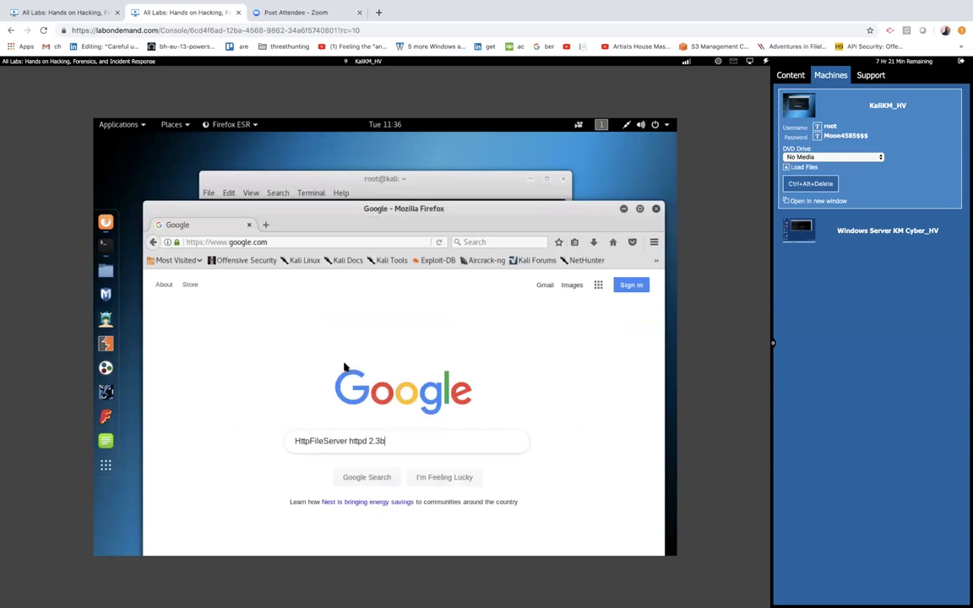
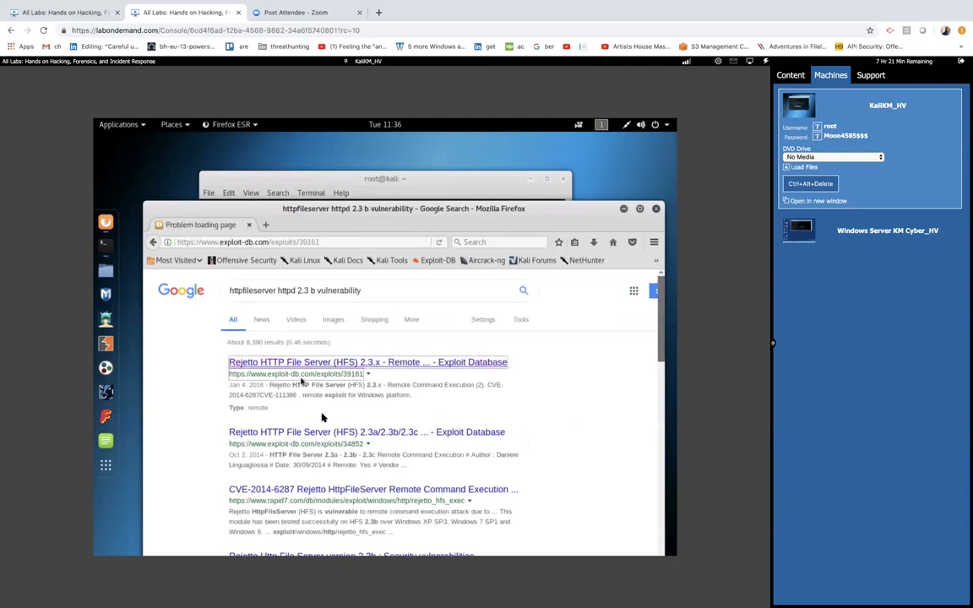
# Show the advanced certificate error details on the exploit-db.com insecure connection page for exploit 39161.
pyautogui.click(537, 465)
pyautogui.scroll(-1, 398, 512)
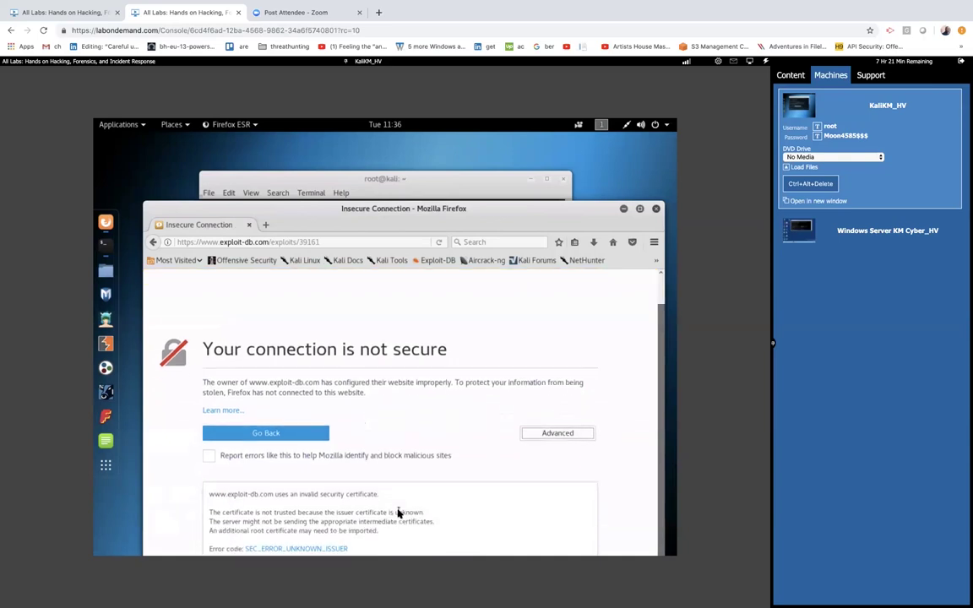
pyautogui.click(547, 432)
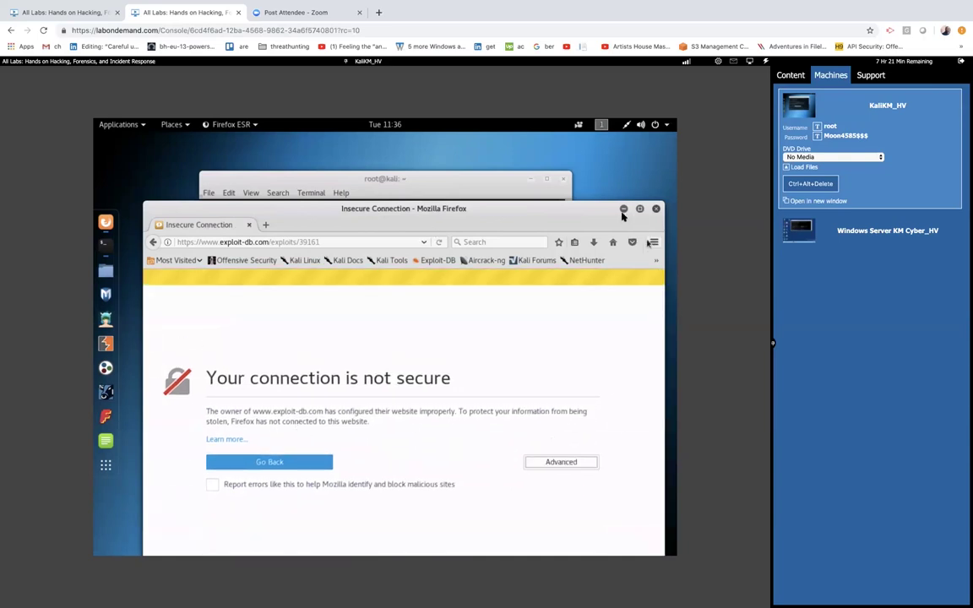
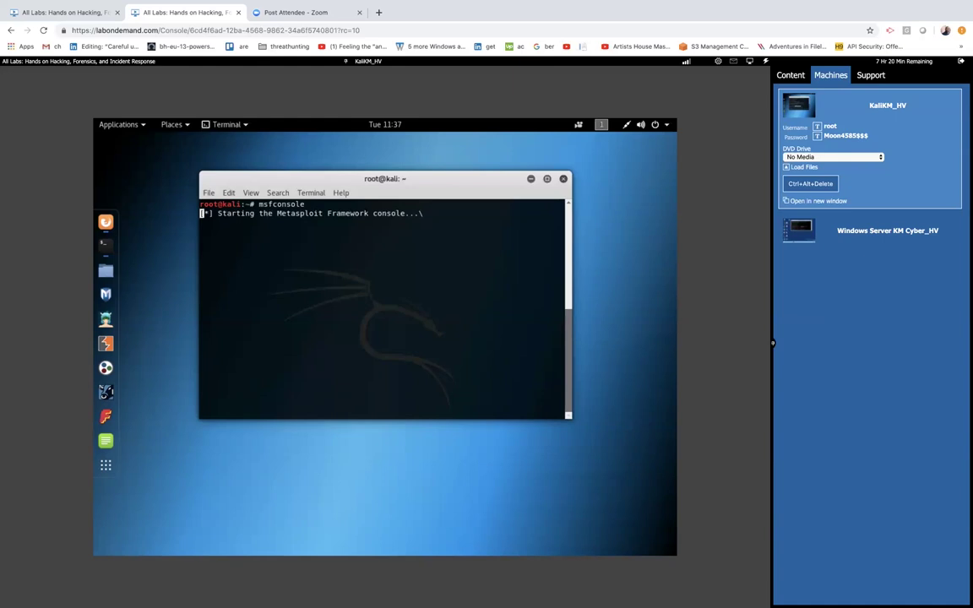
# Clear the Metasploit console, search its modules for "rejetto" and maximize the terminal window.
pyautogui.write('clear')
pyautogui.press('Return')
pyautogui.write('search rejetto')
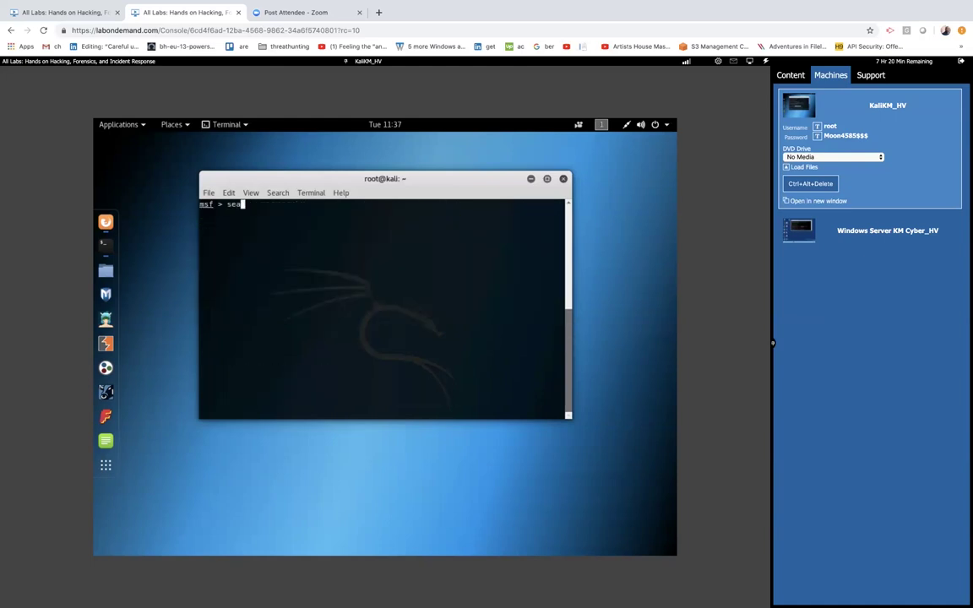
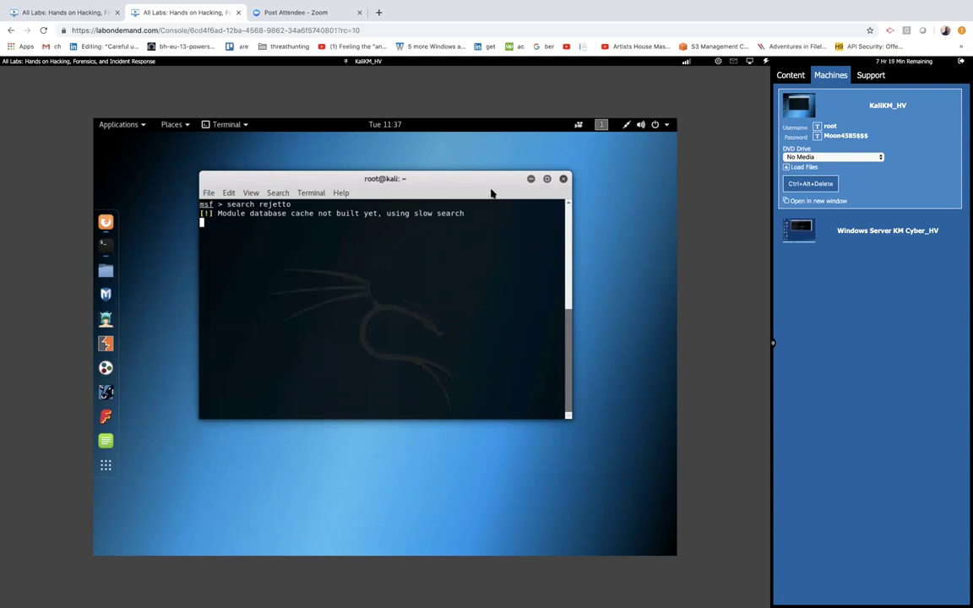
pyautogui.click(546, 179)
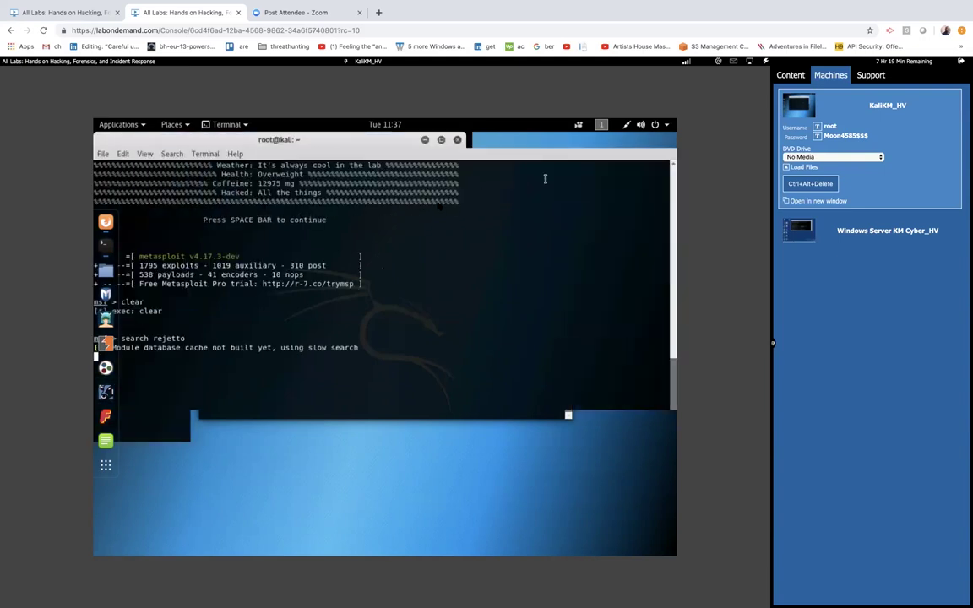
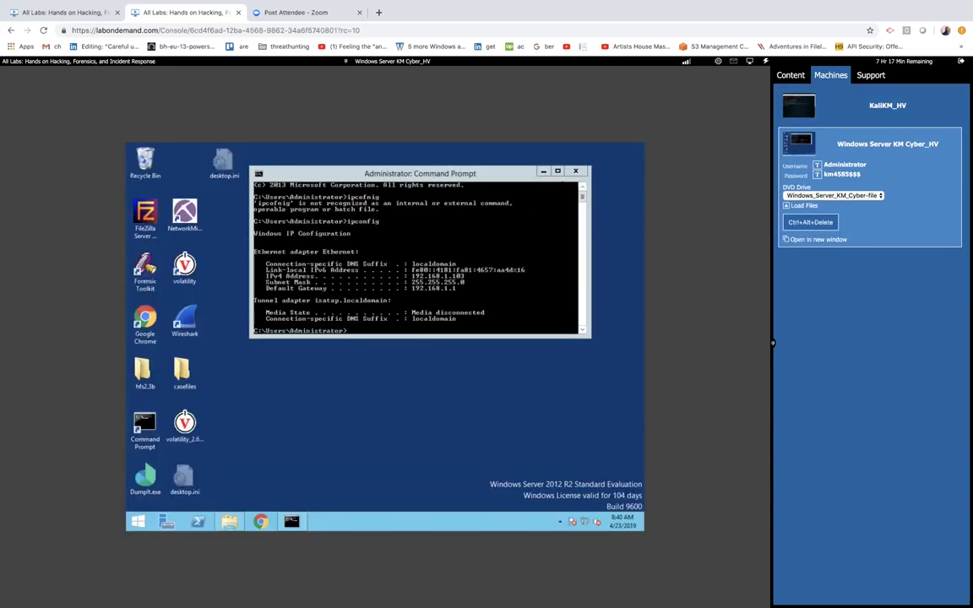
# Close the Command Prompt, move DumpIt.exe to open desktop space and run it, accepting the memory acquisition and shifting its window aside.
pyautogui.click(576, 171)
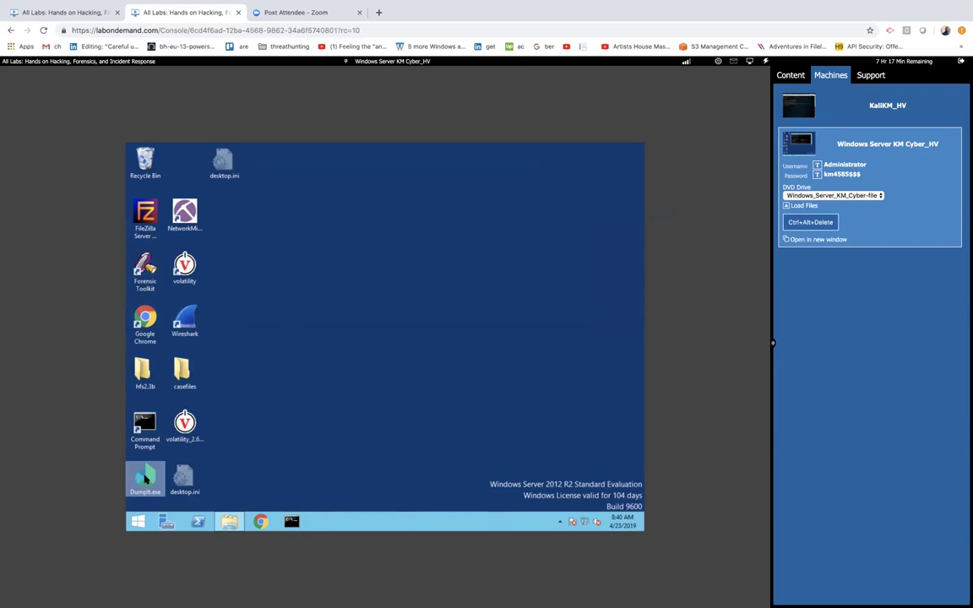
pyautogui.moveTo(145, 479); pyautogui.dragTo(265, 268)
pyautogui.doubleClick(264, 269)
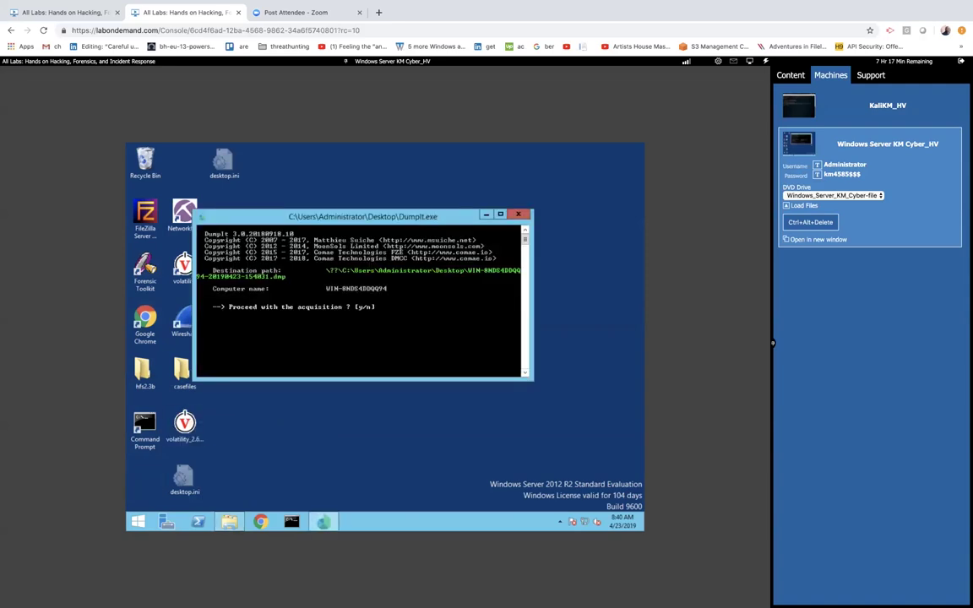
pyautogui.write('y')
pyautogui.press('Return')
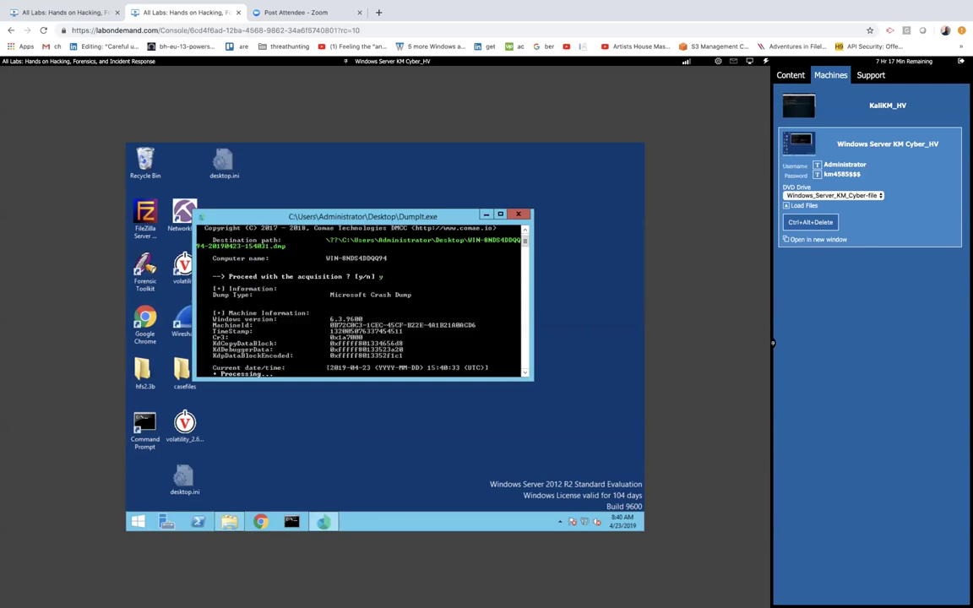
pyautogui.moveTo(340, 219); pyautogui.dragTo(432, 173)
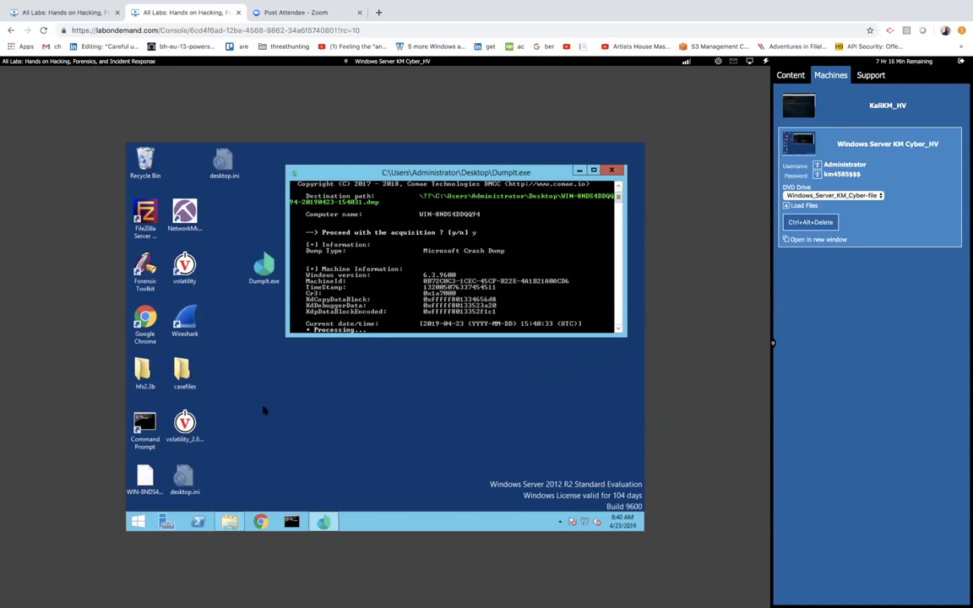
# Move the JSON file from the memory acquisition to an empty area of the desktop.
pyautogui.click(146, 478)
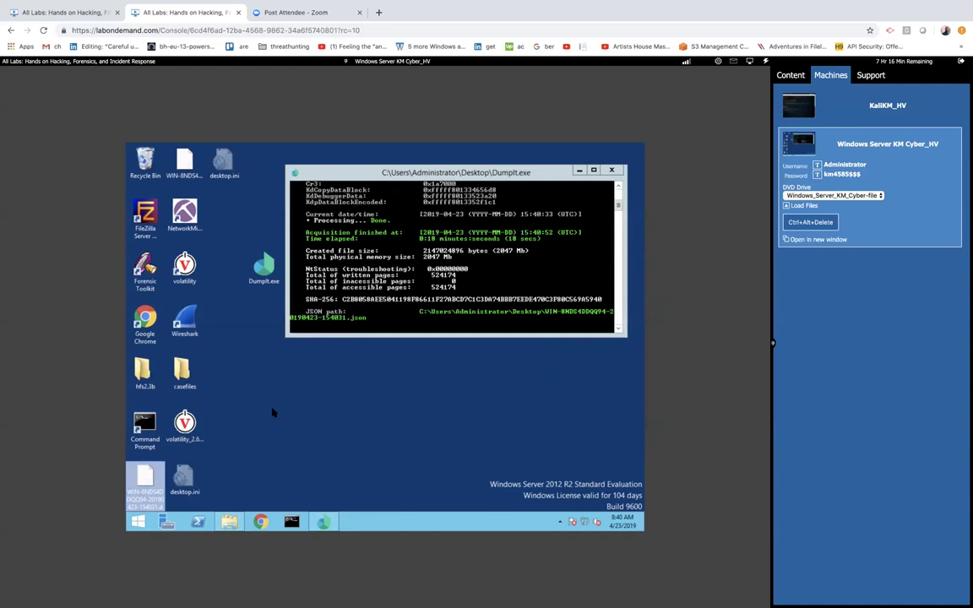
pyautogui.click(194, 169)
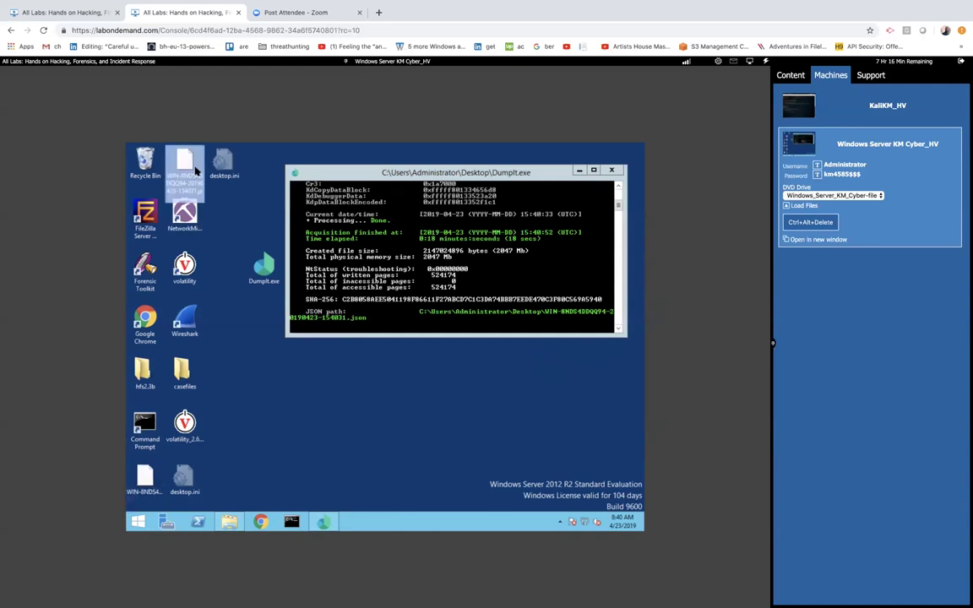
pyautogui.moveTo(193, 169); pyautogui.dragTo(266, 402)
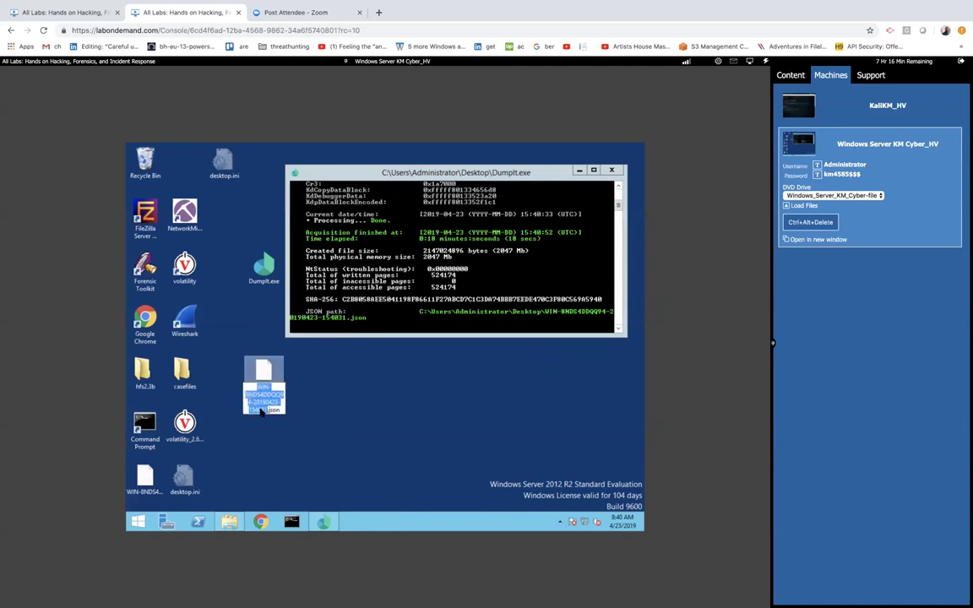
# Move the memory dump file to open desktop space and rename it jeffhack.dmp.
pyautogui.click(144, 469)
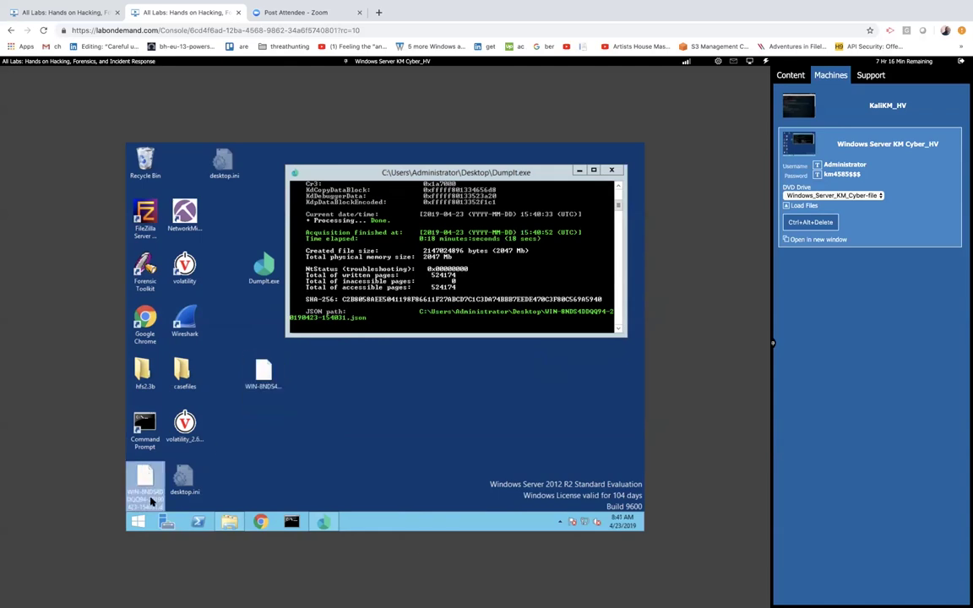
pyautogui.moveTo(155, 498); pyautogui.dragTo(314, 459)
pyautogui.click(314, 458)
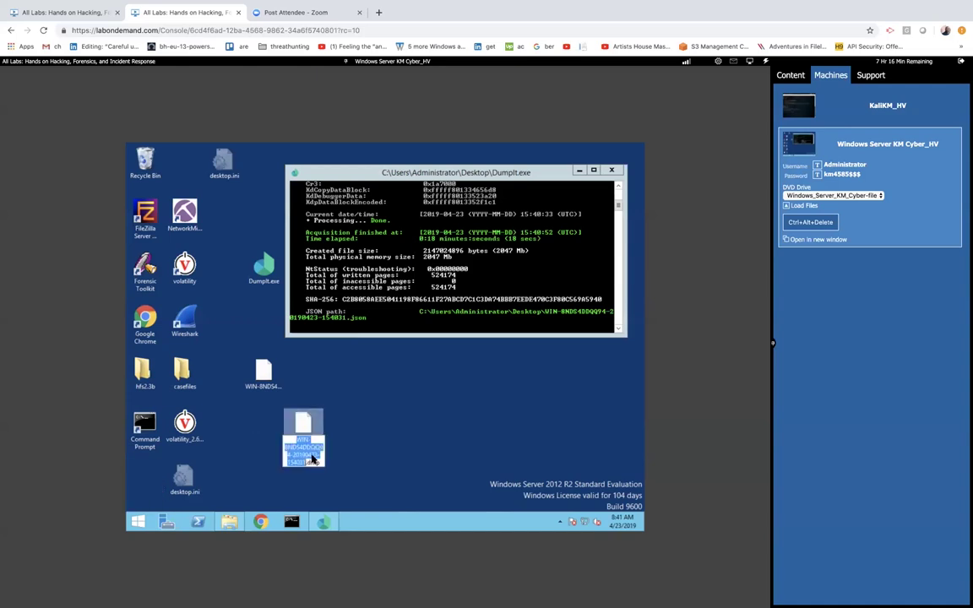
pyautogui.write('jeffhack')
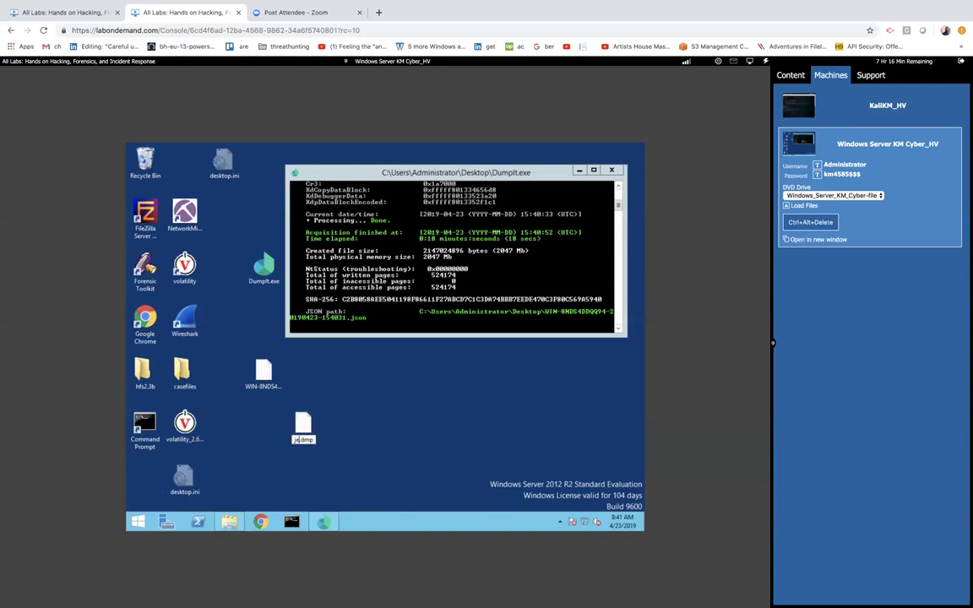
pyautogui.press('Return')
pyautogui.click(366, 390)
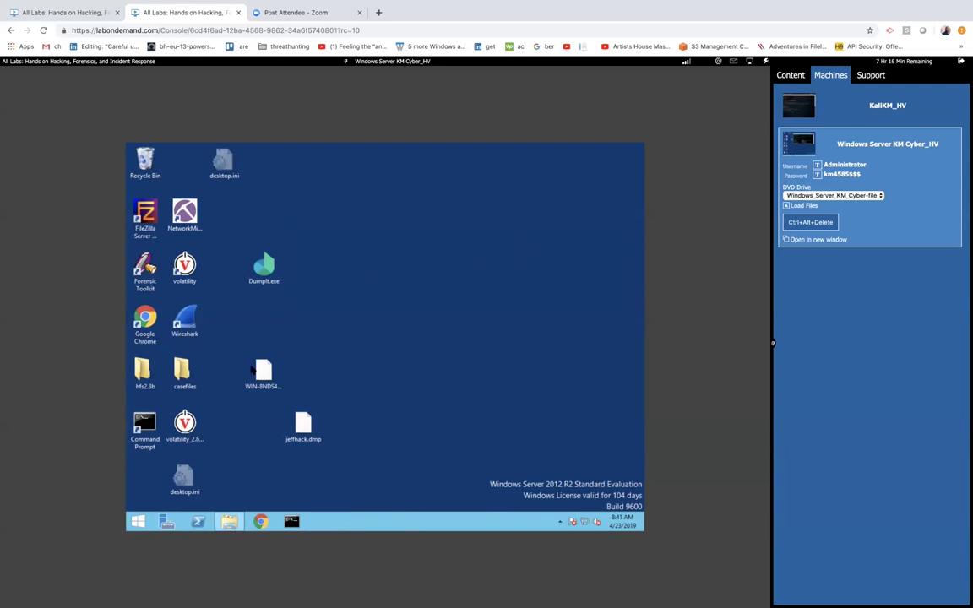
# Open a Command Prompt, switch the lab console to full screen and maximize the prompt window for the new resolution.
pyautogui.click(292, 521)
pyautogui.doubleClick(459, 235)
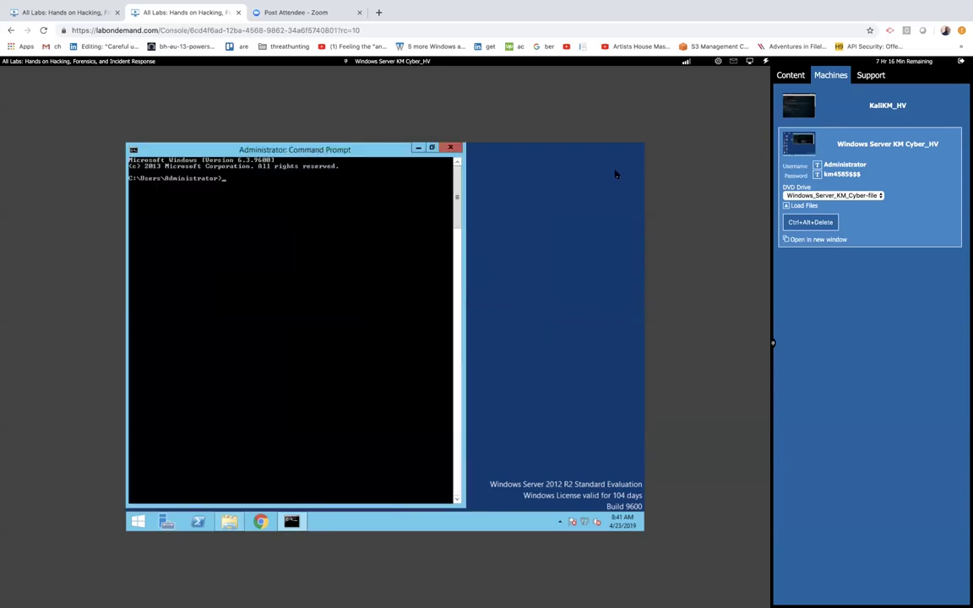
pyautogui.click(750, 63)
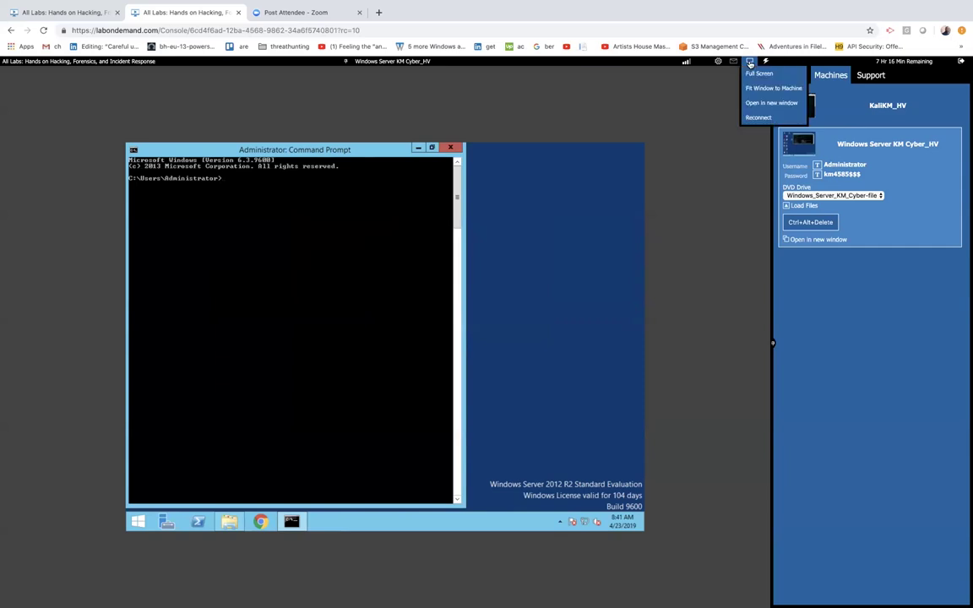
pyautogui.click(753, 73)
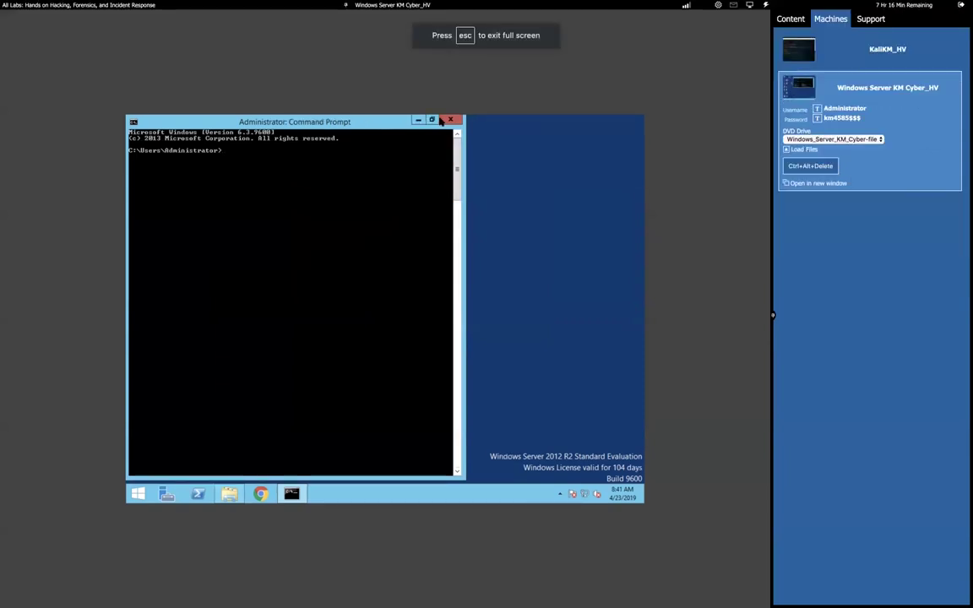
pyautogui.doubleClick(296, 81)
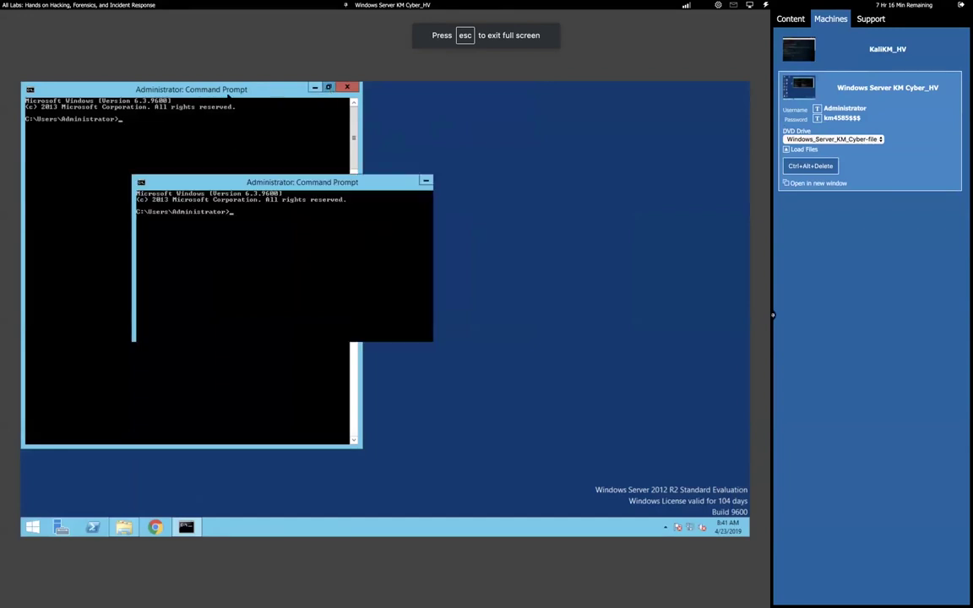
pyautogui.doubleClick(226, 185)
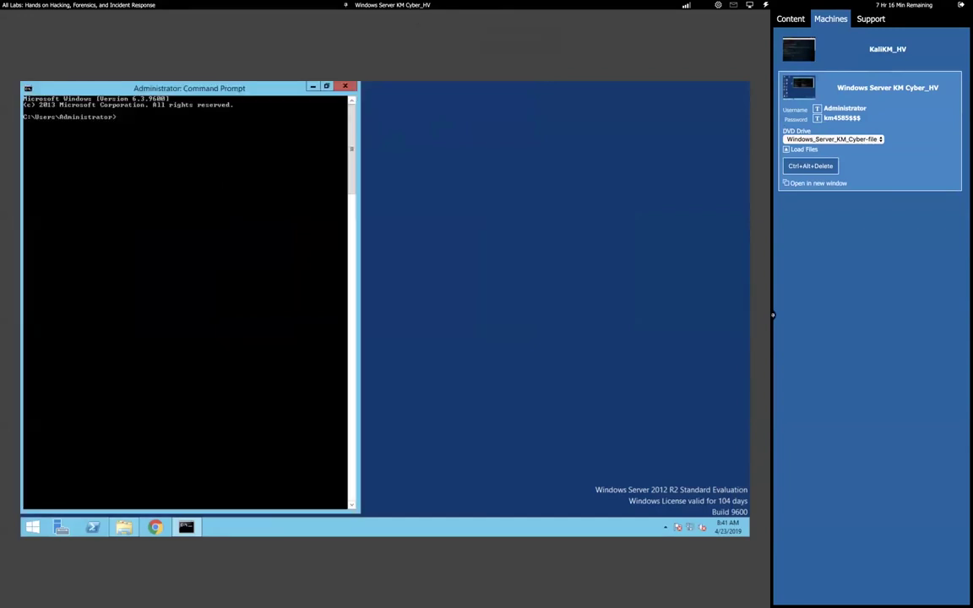
# Change the Command Prompt font to Lucida Console, size 24, in its window properties.
pyautogui.rightClick(165, 82)
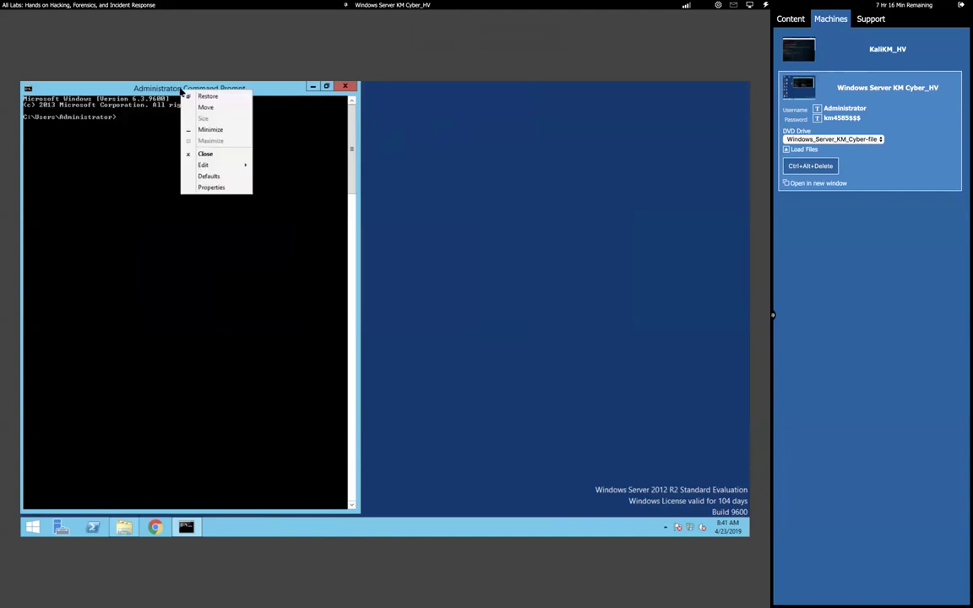
pyautogui.click(207, 187)
pyautogui.click(91, 111)
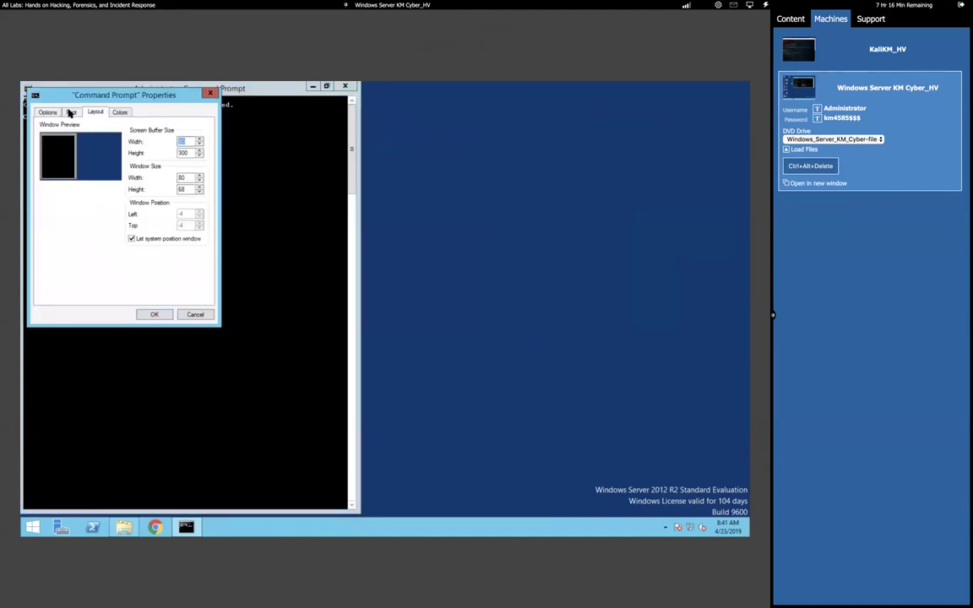
pyautogui.click(71, 112)
pyautogui.click(67, 224)
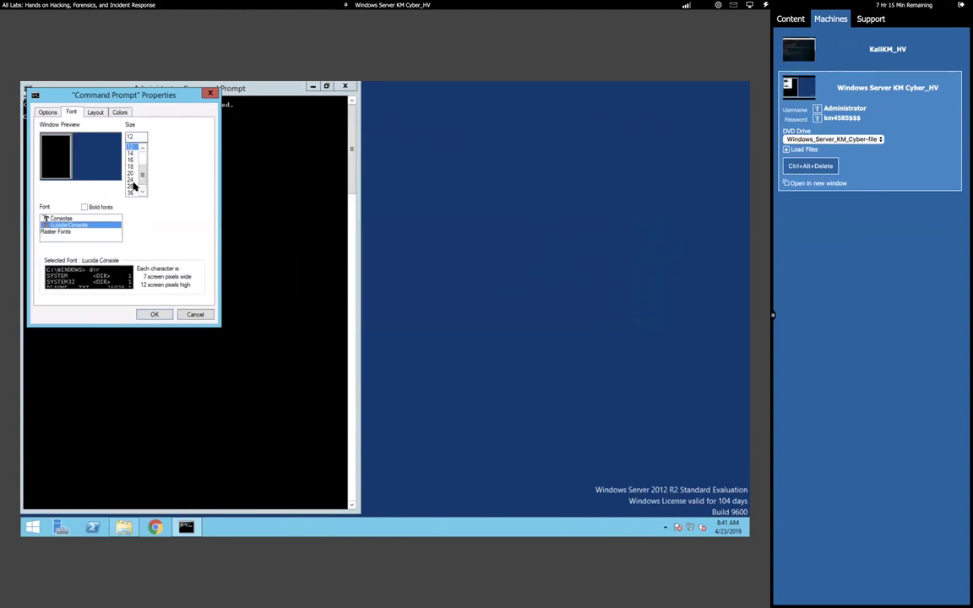
pyautogui.click(132, 183)
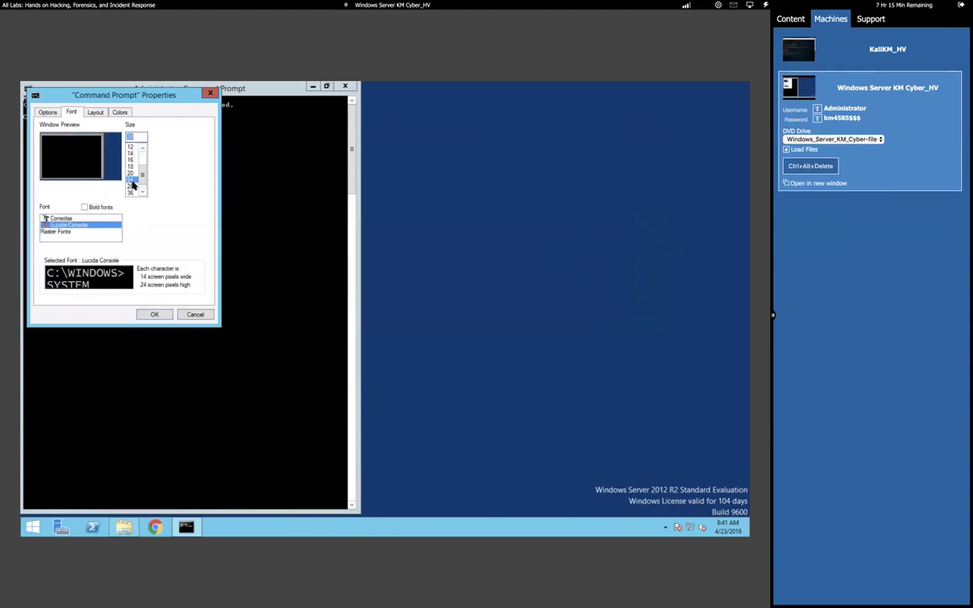
# Increase the Command Prompt's layout window width to 120 and apply the property changes.
pyautogui.click(94, 113)
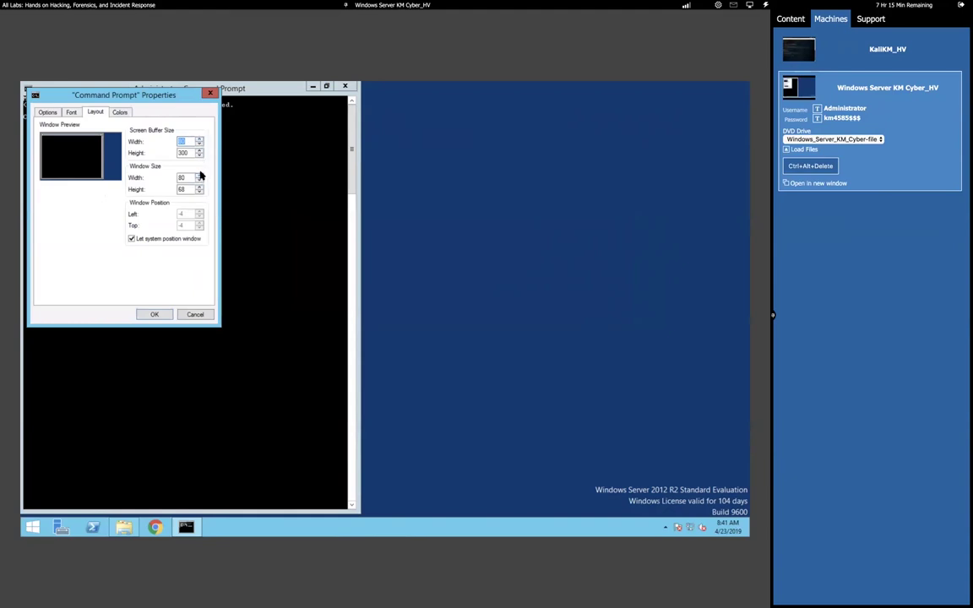
pyautogui.moveTo(199, 175); pyautogui.dragTo(198, 175)
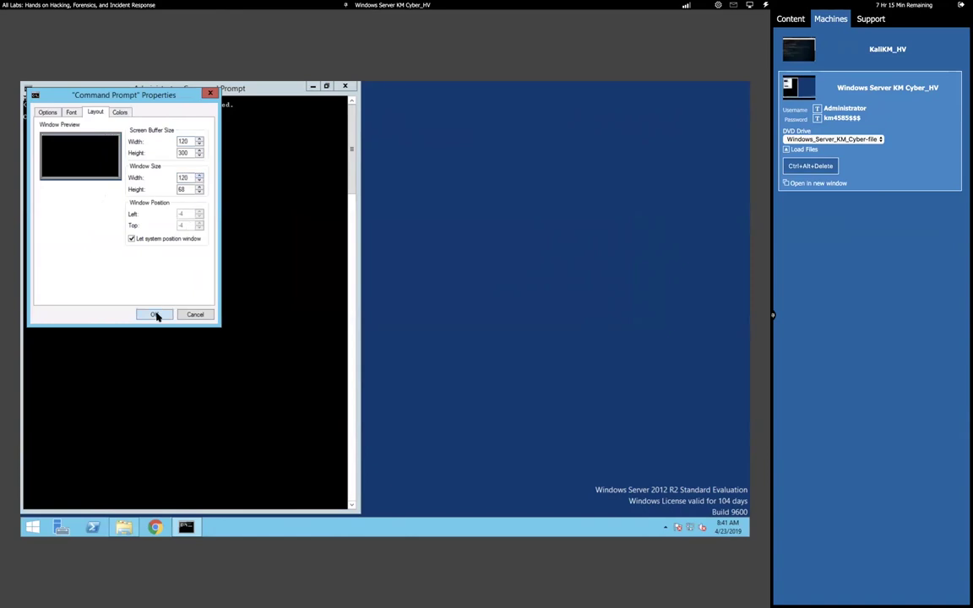
pyautogui.click(154, 314)
# Change the Command Prompt's working directory to Desktop.
pyautogui.write('cd')
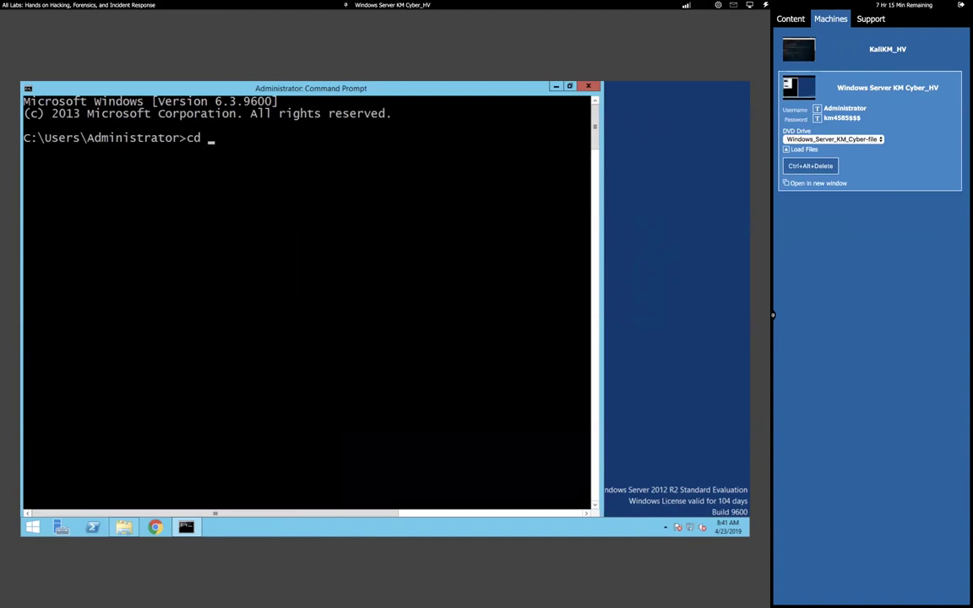
pyautogui.write(' Desktop')
pyautogui.press('Return')
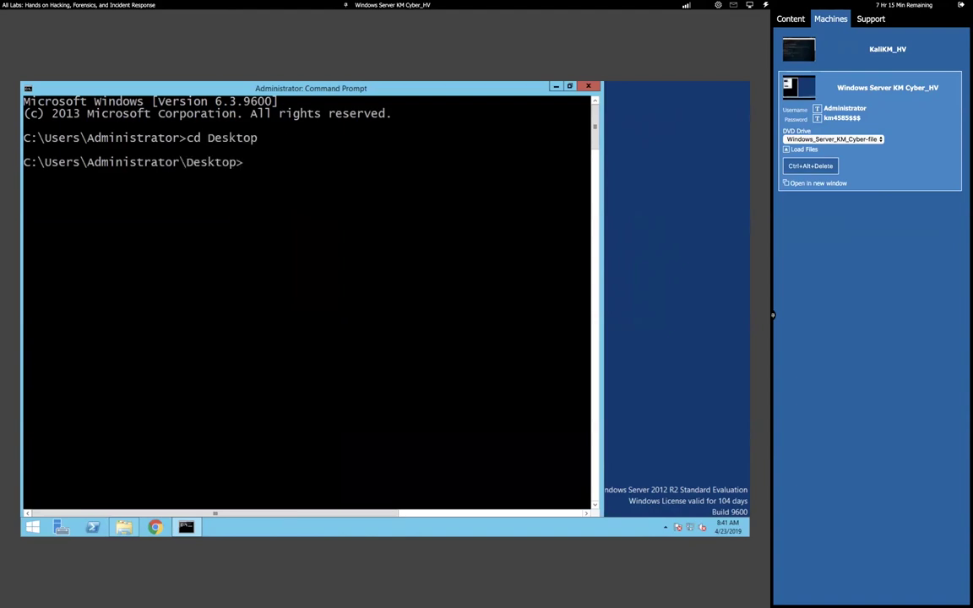
pyautogui.write('vo')
pyautogui.press('Tab')
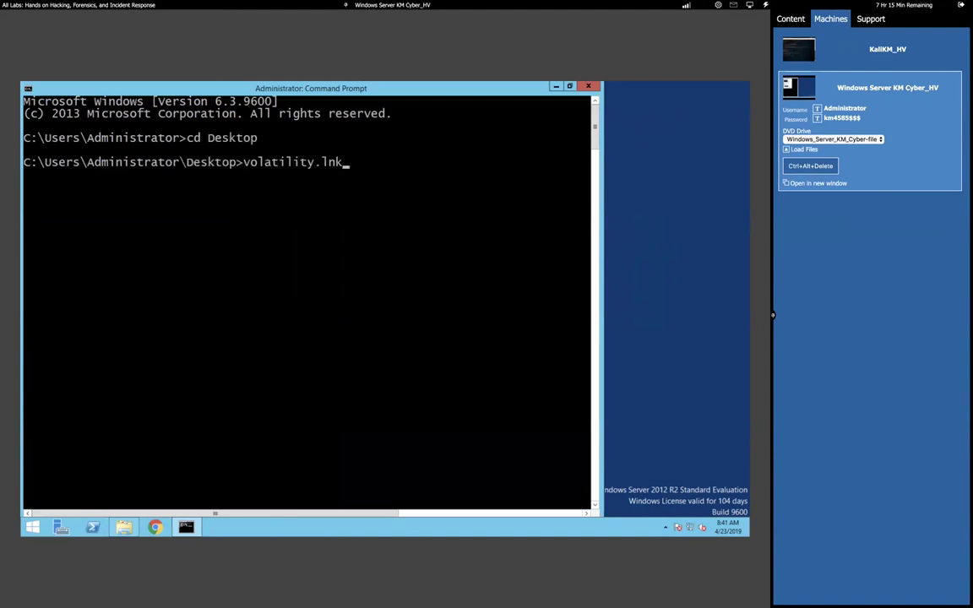
pyautogui.press('Tab')
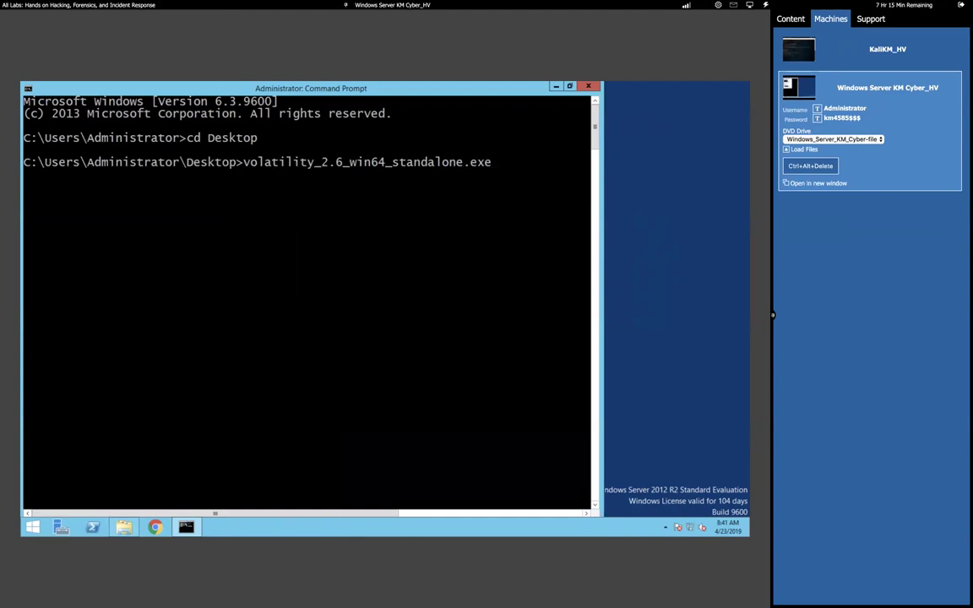
pyautogui.press('BackSpace')
pyautogui.press('BackSpace')
pyautogui.press('BackSpace')
pyautogui.press('BackSpace')
pyautogui.press('BackSpace')
pyautogui.press('BackSpace')
pyautogui.press('BackSpace')
pyautogui.press('BackSpace')
pyautogui.press('BackSpace')
pyautogui.press('BackSpace')
pyautogui.press('BackSpace')
pyautogui.press('BackSpace')
pyautogui.press('BackSpace')
pyautogui.press('BackSpace')
pyautogui.press('BackSpace')
pyautogui.press('BackSpace')
pyautogui.press('BackSpace')
pyautogui.press('BackSpace')
pyautogui.press('BackSpace')
pyautogui.press('BackSpace')
pyautogui.press('BackSpace')
pyautogui.press('BackSpace')
pyautogui.press('BackSpace')
pyautogui.press('BackSpace')
pyautogui.press('BackSpace')
pyautogui.press('BackSpace')
pyautogui.press('BackSpace')
pyautogui.press('BackSpace')
pyautogui.press('BackSpace')
pyautogui.press('BackSpace')
pyautogui.press('BackSpace')
pyautogui.press('BackSpace')
pyautogui.press('BackSpace')
pyautogui.press('BackSpace')
pyautogui.press('BackSpace')
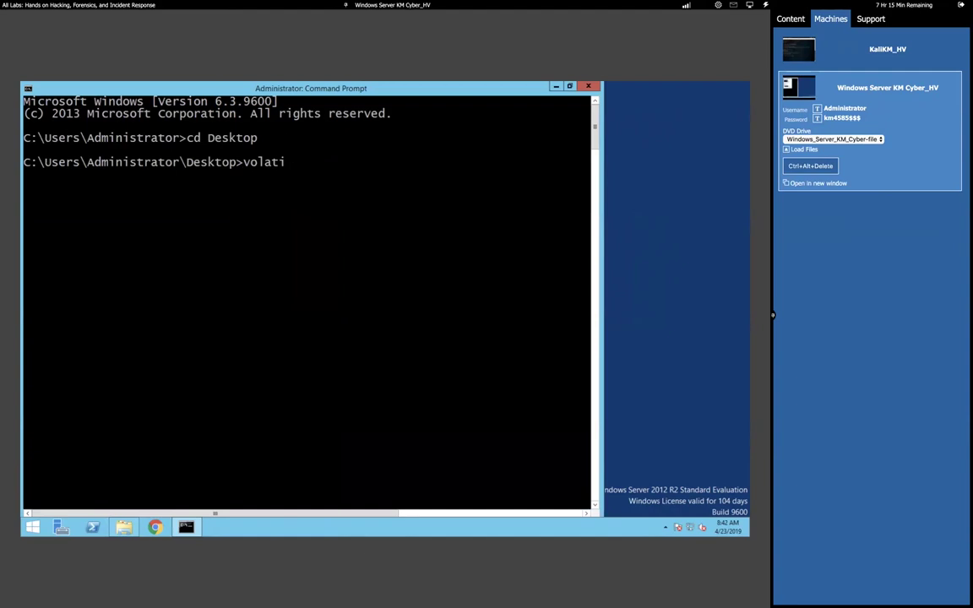
# Clear the view of the Windows desktop and rename the standalone volatility_2.6 executable to vol.exe.
pyautogui.click(124, 527)
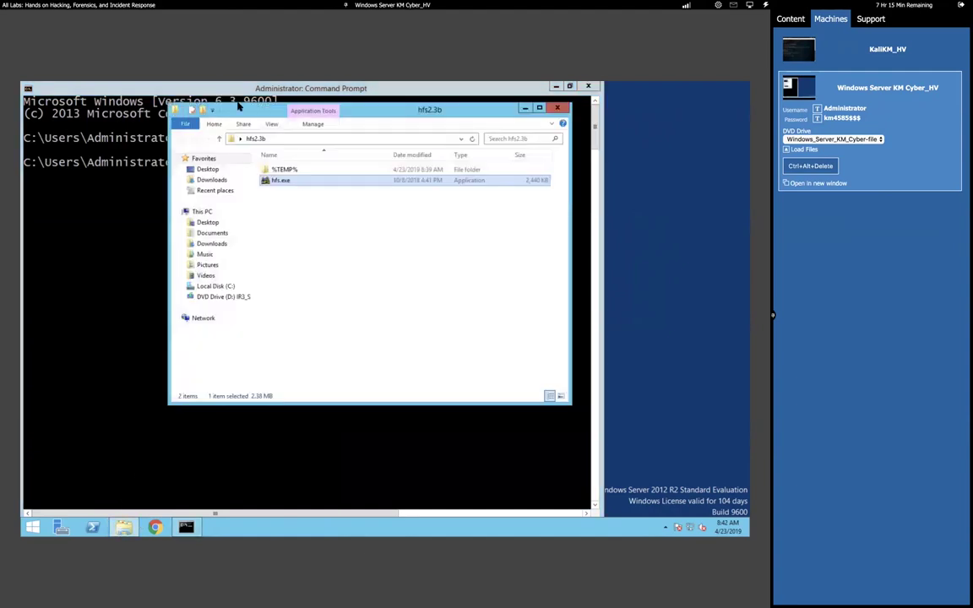
pyautogui.click(555, 85)
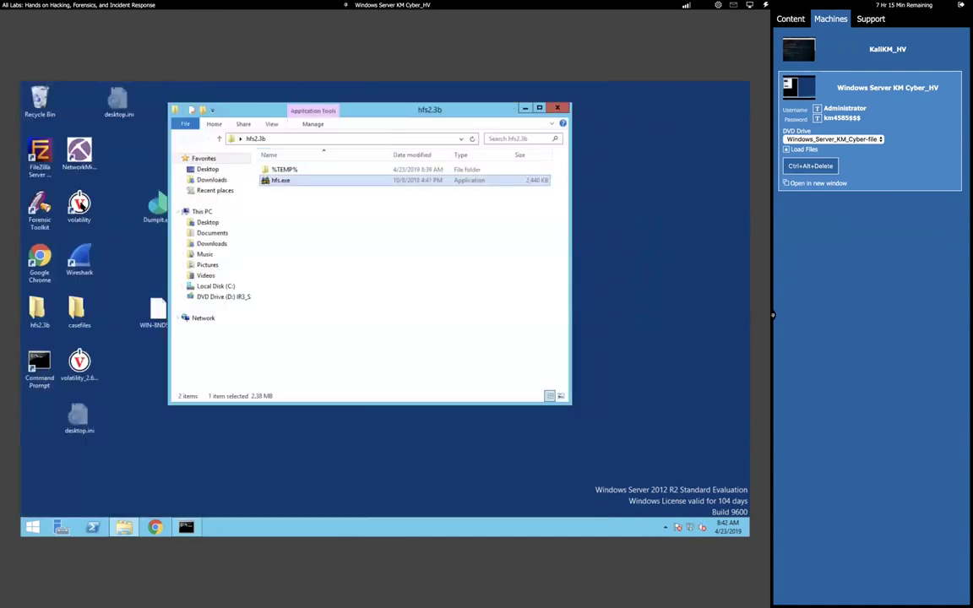
pyautogui.click(75, 187)
pyautogui.moveTo(235, 114); pyautogui.dragTo(380, 165)
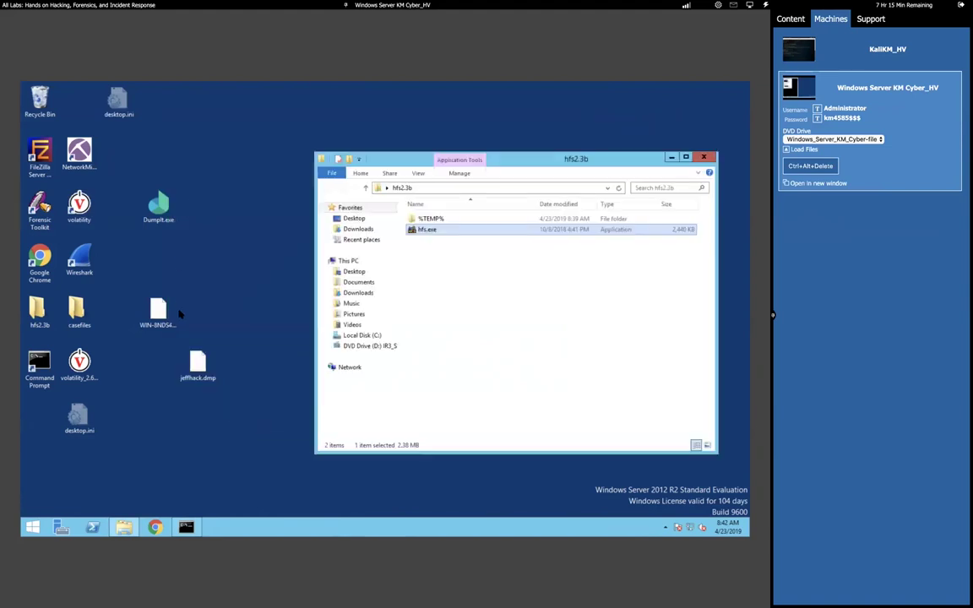
pyautogui.click(80, 376)
pyautogui.click(82, 393)
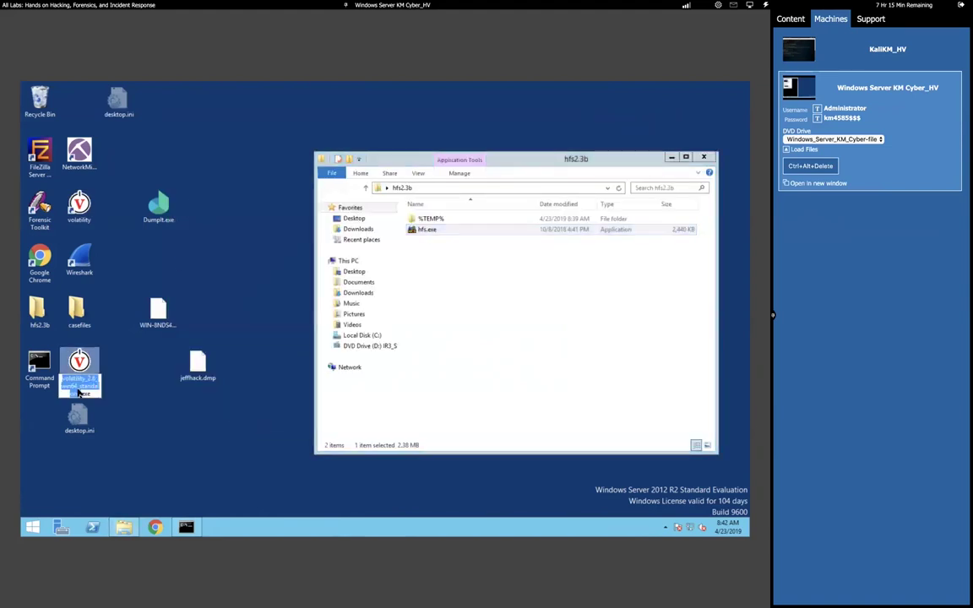
pyautogui.write('vol')
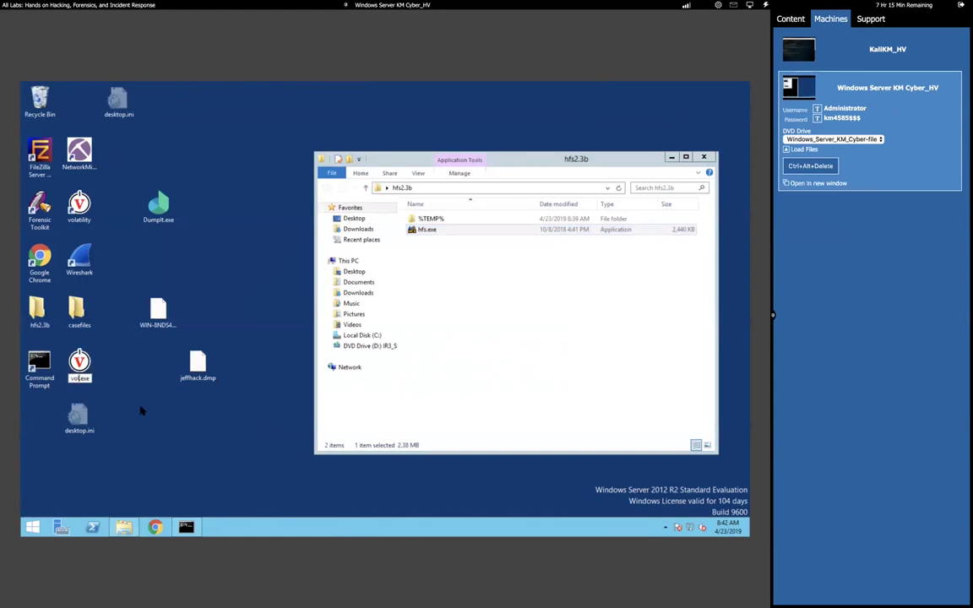
pyautogui.press('Return')
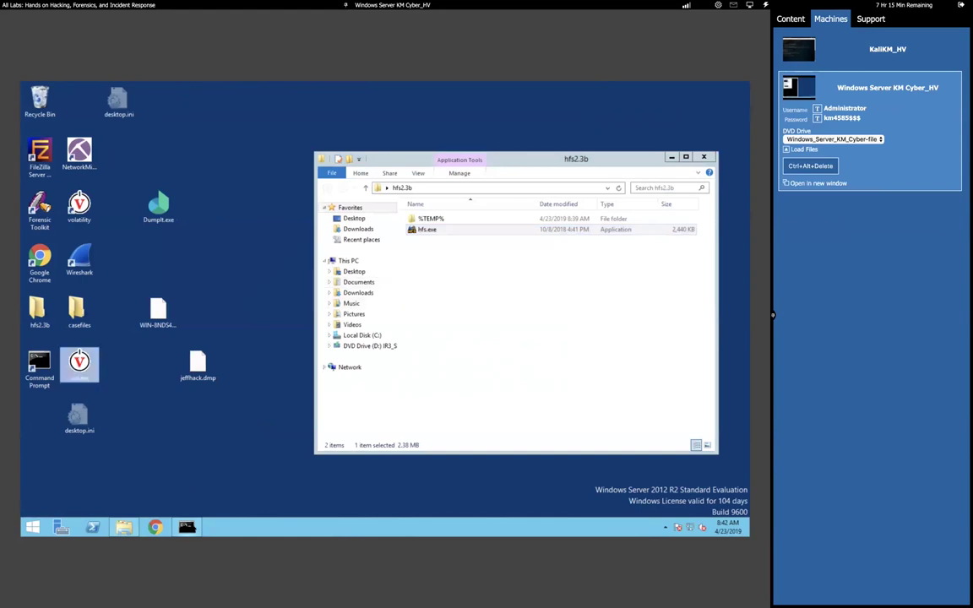
# Return to the Command Prompt and run vol.exe -f jeffhack.dmp --profile=Win2012R2x64 pslit.
pyautogui.click(187, 527)
pyautogui.write('vol.exe')
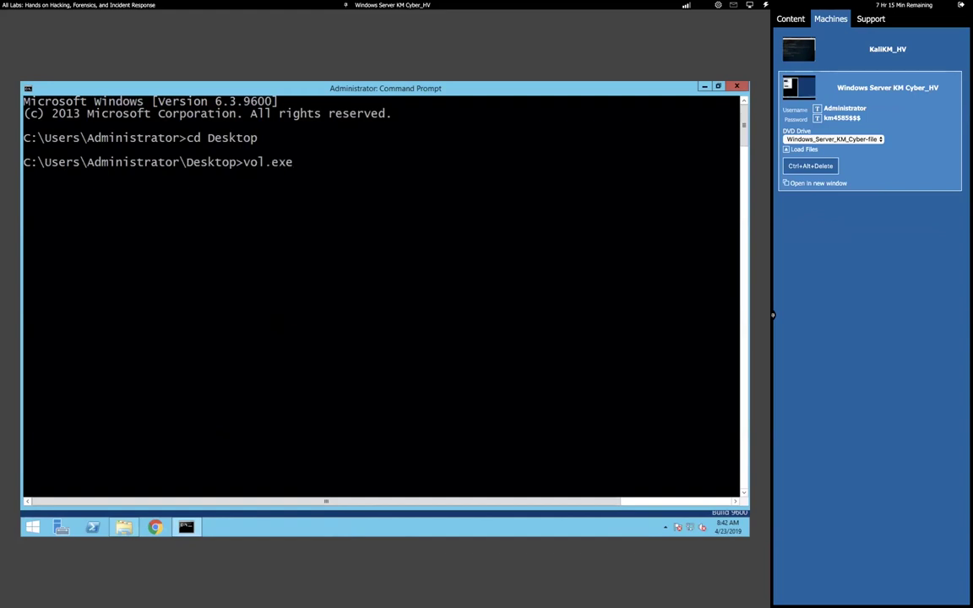
pyautogui.write(' -f jef')
pyautogui.press('Tab')
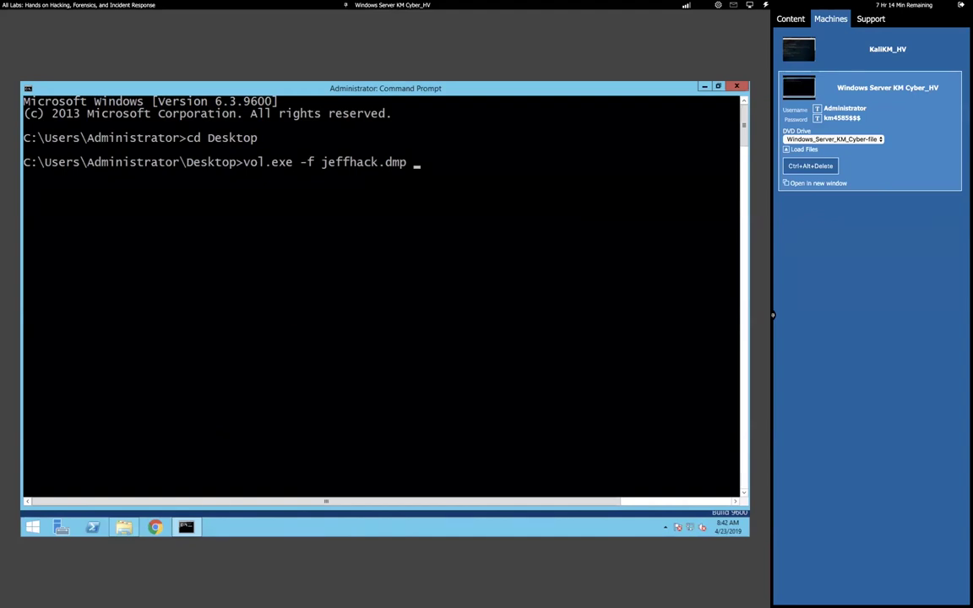
pyautogui.write('--profile=Win201')
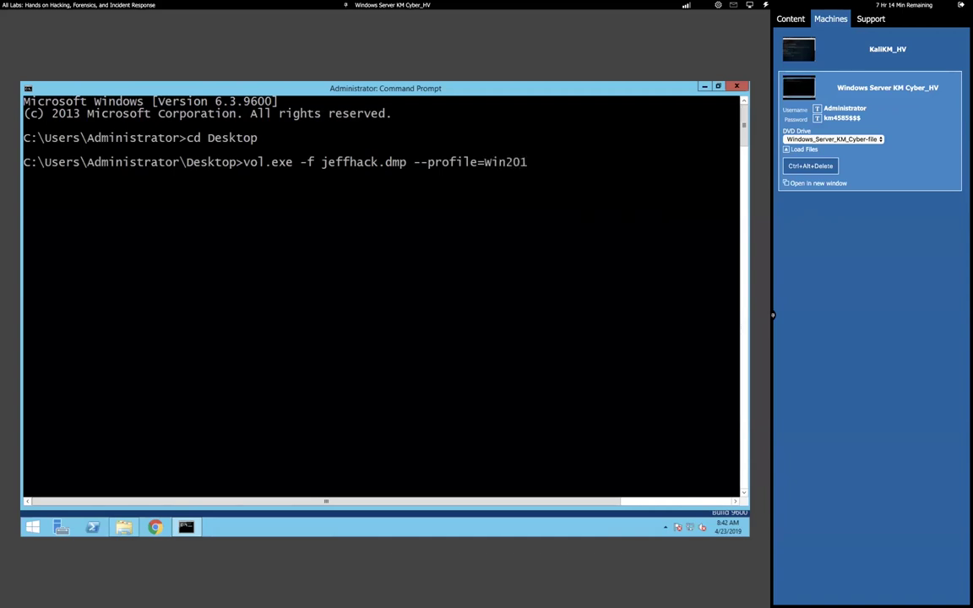
pyautogui.write('2R2')
pyautogui.write('x6')
pyautogui.write('4')
pyautogui.write(' pskust')
pyautogui.press('BackSpace')
pyautogui.press('BackSpace')
pyautogui.press('BackSpace')
pyautogui.press('BackSpace')
pyautogui.press('BackSpace')
pyautogui.write('slit')
pyautogui.press('Return')
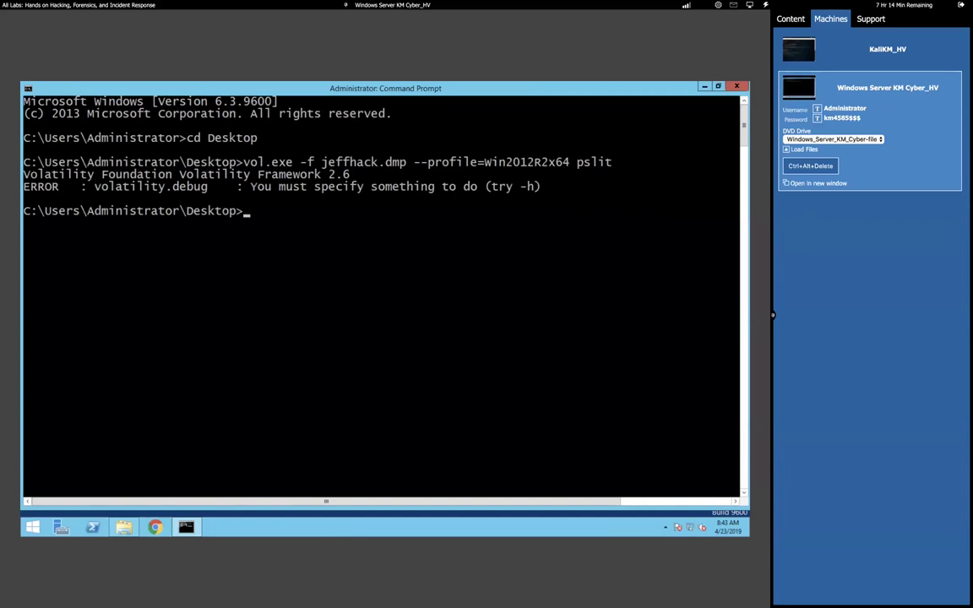
# Try the same pslit command on jeffhack.dmp with the profile changed to Win2k12R2x64.
pyautogui.press('Up')
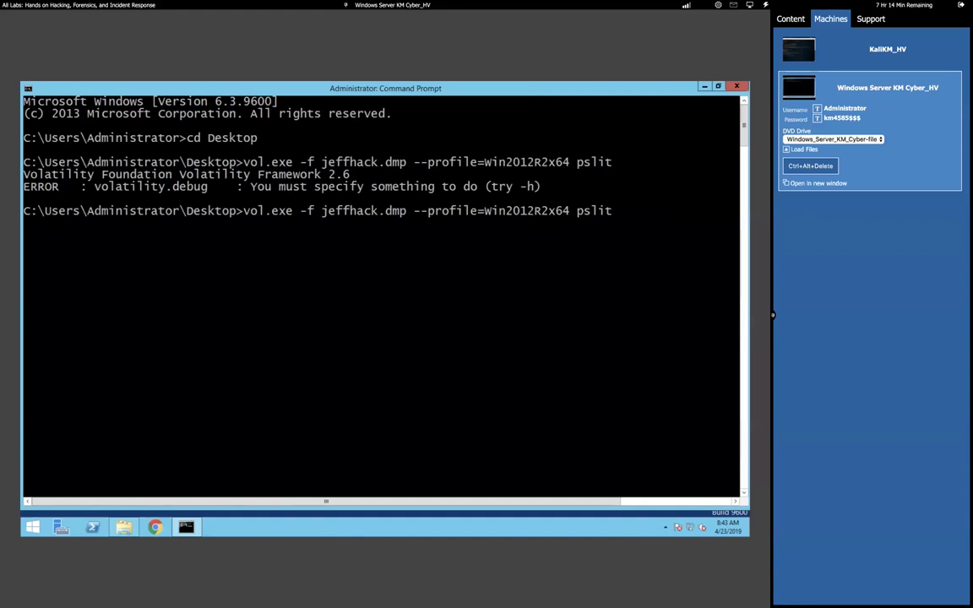
pyautogui.press('BackSpace')
pyautogui.press('BackSpace')
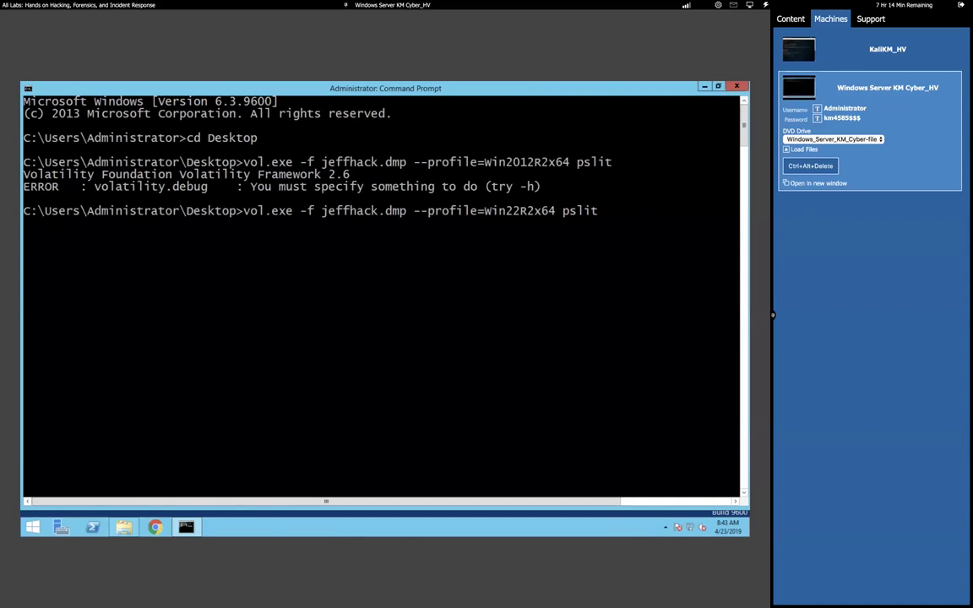
pyautogui.write('k')
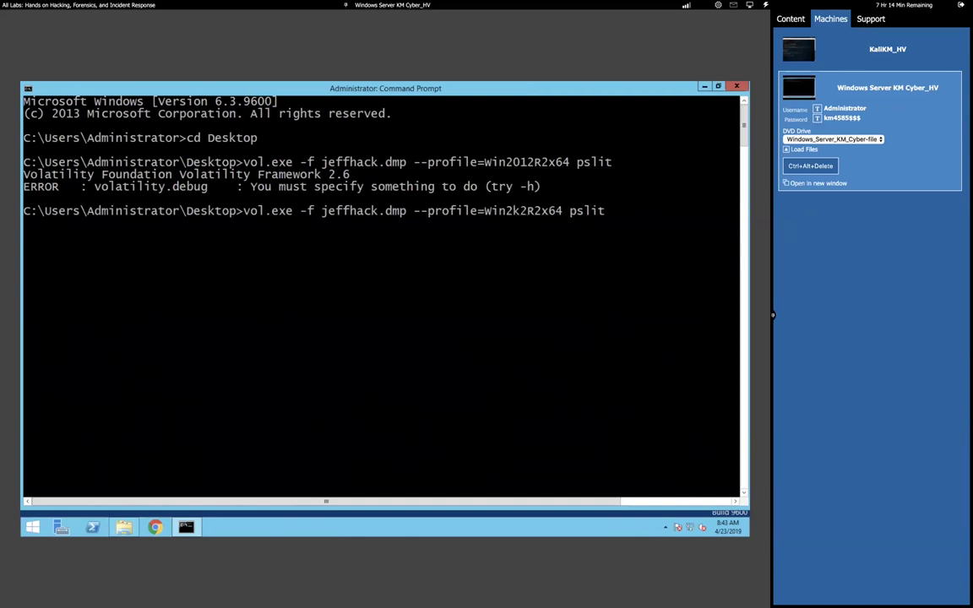
pyautogui.write('1')
pyautogui.press('Return')
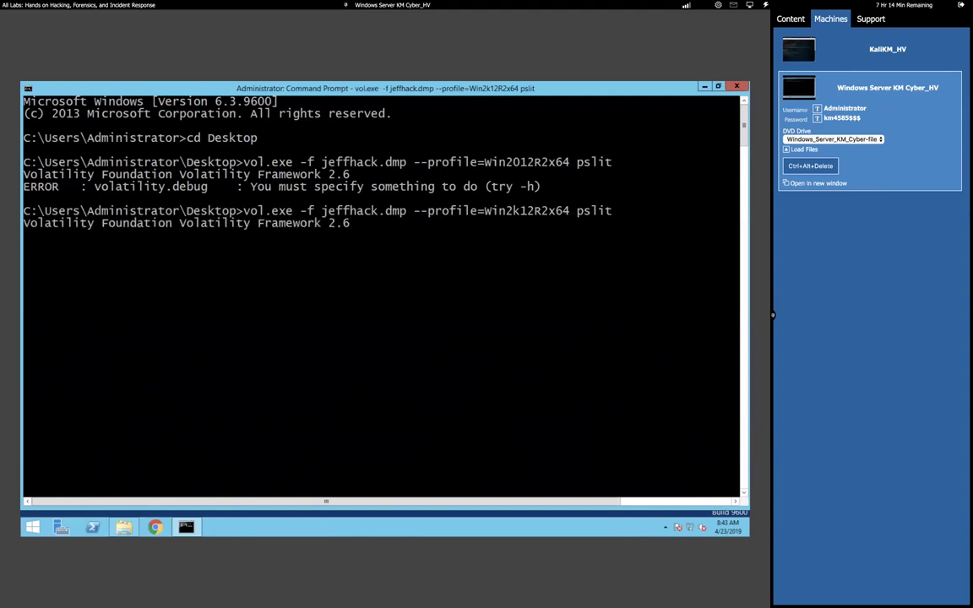
# Try to run vol.exe -f jeffhack.dmp imagescan, without a profile option.
pyautogui.press('Up')
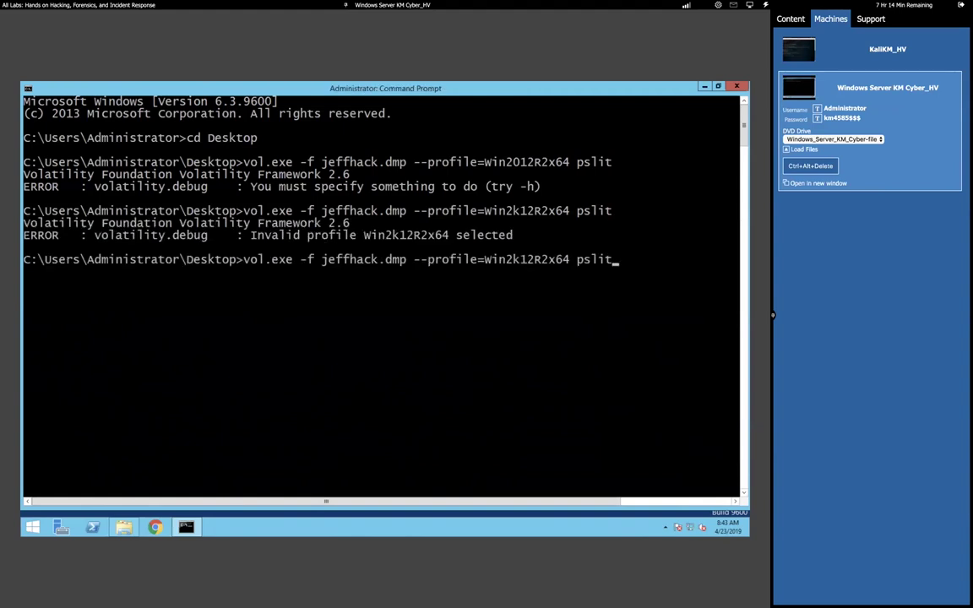
pyautogui.press('BackSpace')
pyautogui.press('BackSpace')
pyautogui.press('BackSpace')
pyautogui.press('BackSpace')
pyautogui.press('BackSpace')
pyautogui.press('BackSpace')
pyautogui.press('BackSpace')
pyautogui.press('BackSpace')
pyautogui.press('BackSpace')
pyautogui.press('BackSpace')
pyautogui.press('BackSpace')
pyautogui.press('BackSpace')
pyautogui.press('BackSpace')
pyautogui.press('BackSpace')
pyautogui.press('BackSpace')
pyautogui.press('BackSpace')
pyautogui.press('BackSpace')
pyautogui.press('BackSpace')
pyautogui.press('BackSpace')
pyautogui.press('BackSpace')
pyautogui.press('BackSpace')
pyautogui.press('BackSpace')
pyautogui.press('BackSpace')
pyautogui.press('BackSpace')
pyautogui.press('BackSpace')
pyautogui.press('BackSpace')
pyautogui.press('BackSpace')
pyautogui.press('BackSpace')
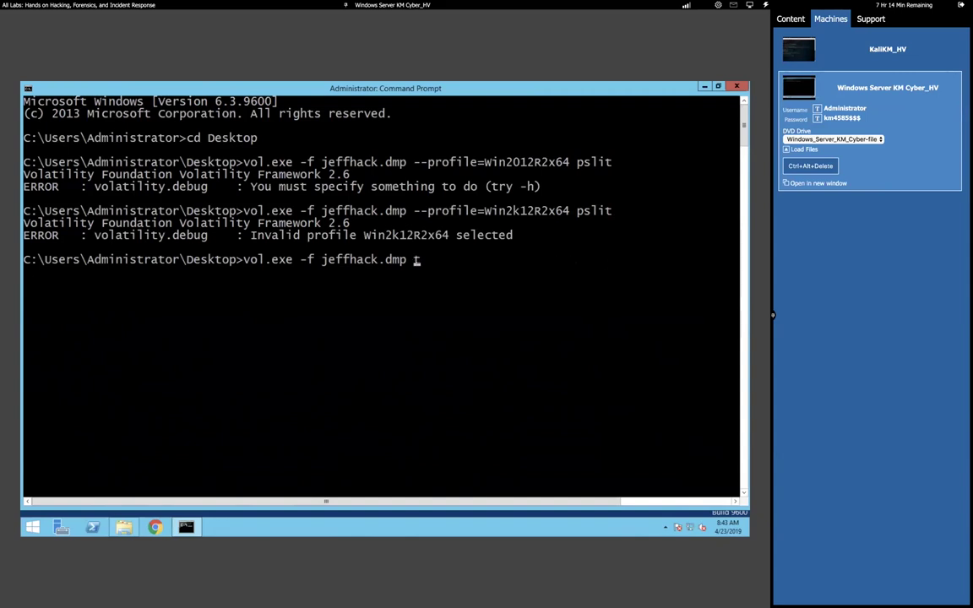
pyautogui.write('imagescan')
pyautogui.press('Return')
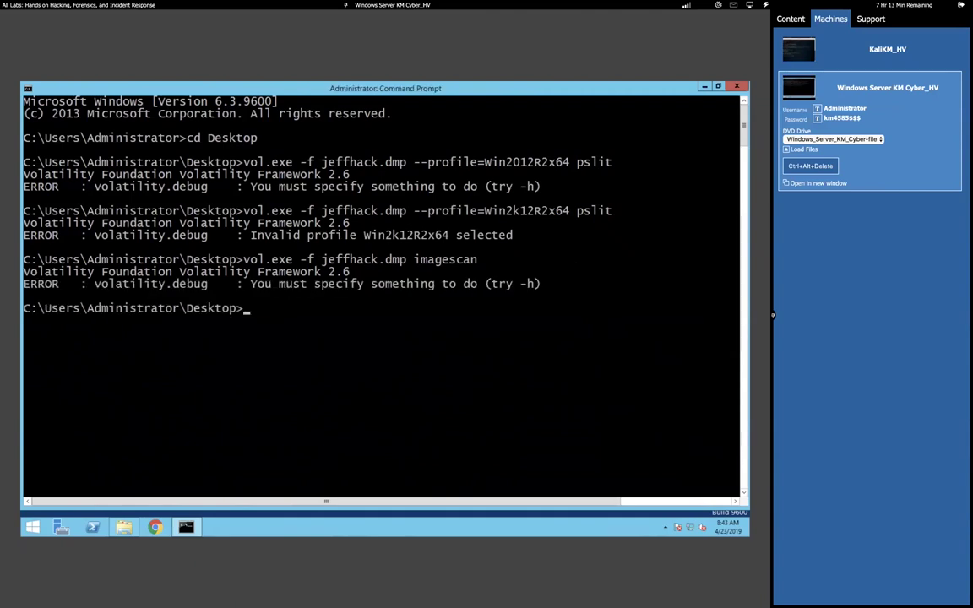
# Change the plugin to imageinfo and run vol.exe -f jeffhack.dmp imageinfo.
pyautogui.press('Up')
pyautogui.press('BackSpace')
pyautogui.press('BackSpace')
pyautogui.press('BackSpace')
pyautogui.press('BackSpace')
pyautogui.press('BackSpace')
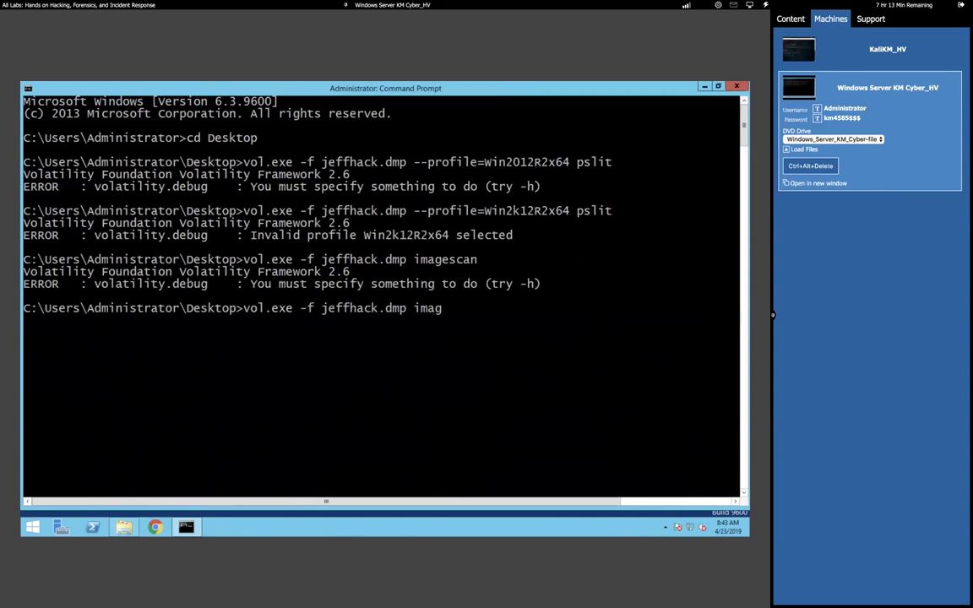
pyautogui.write('einfo')
pyautogui.press('Return')
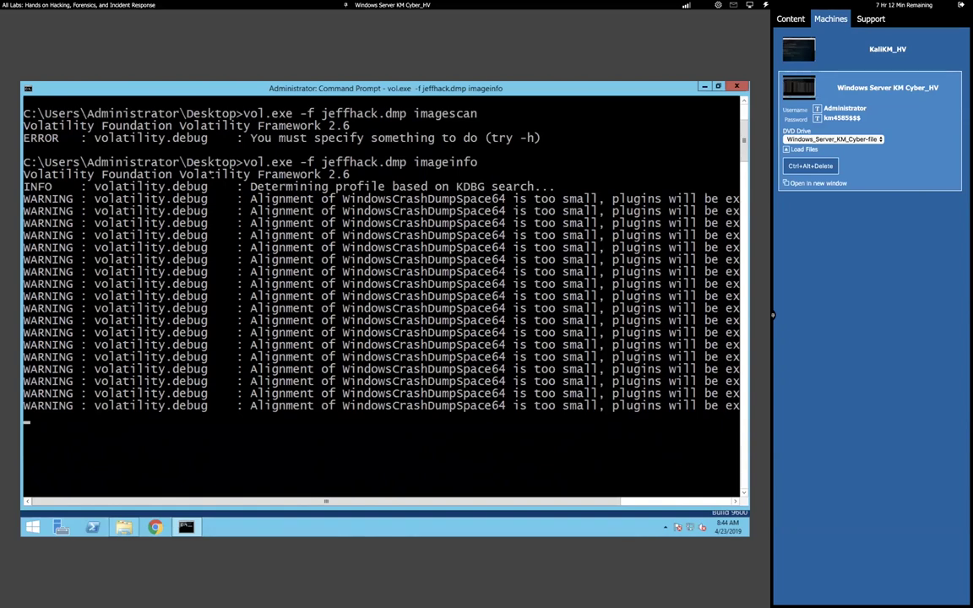
# Examine the imageinfo output in the Command Prompt for a suggested memory profile.
pyautogui.scroll(4, 210, 173)
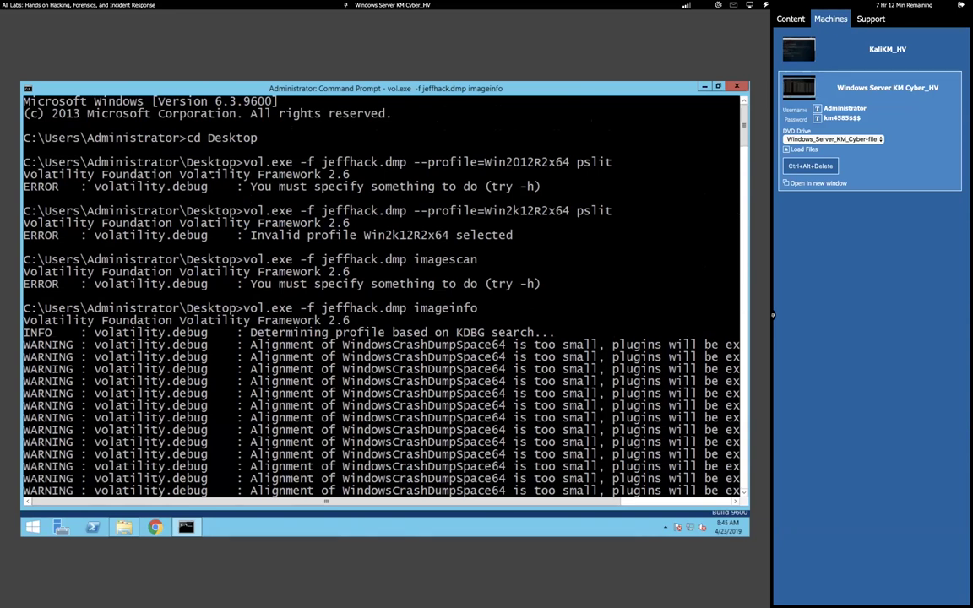
pyautogui.scroll(-10, 210, 173)
pyautogui.scroll(3, 208, 178)
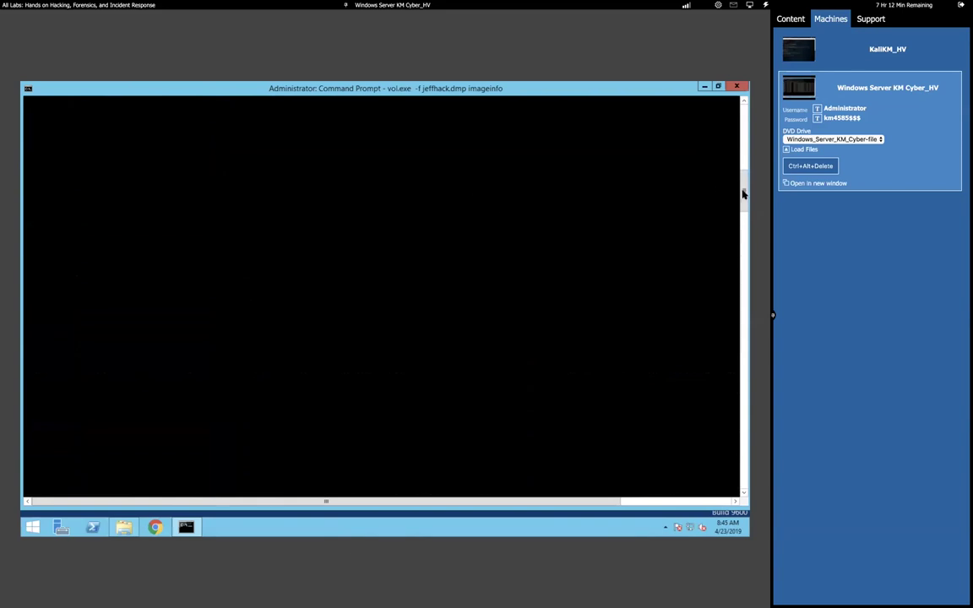
pyautogui.scroll(3, 747, 156)
pyautogui.scroll(10, 747, 155)
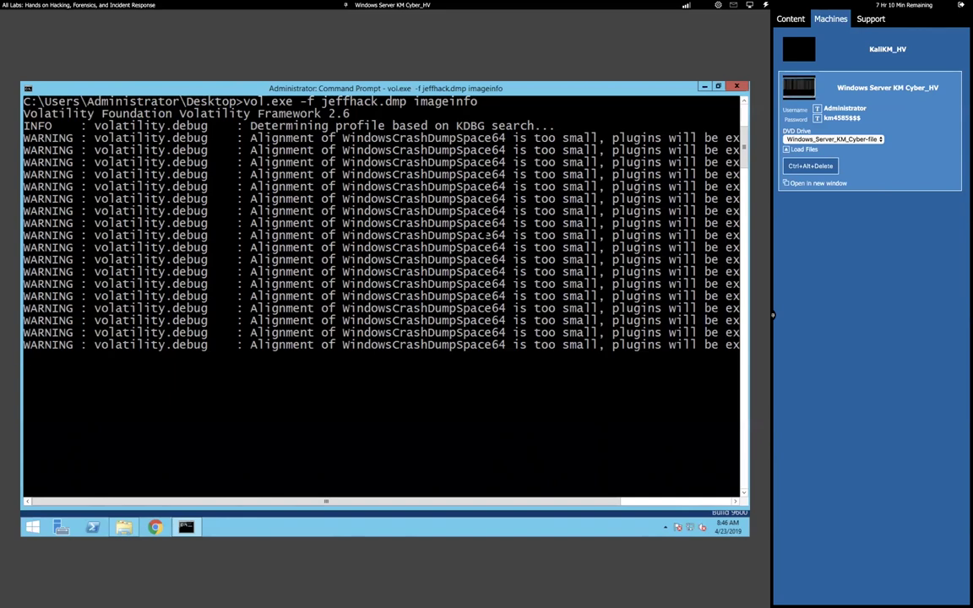
pyautogui.scroll(6, 380, 295)
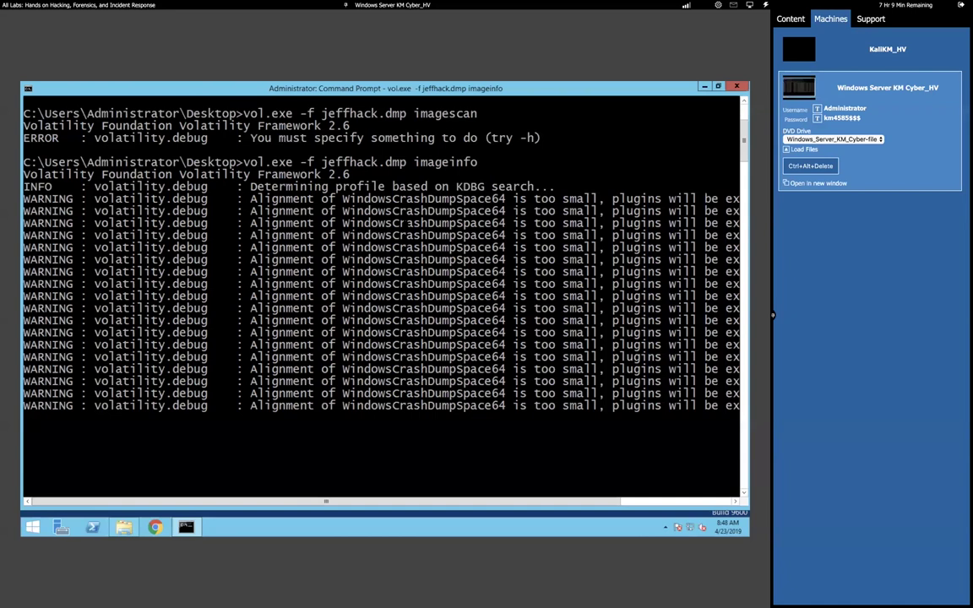
pyautogui.press('super+c')
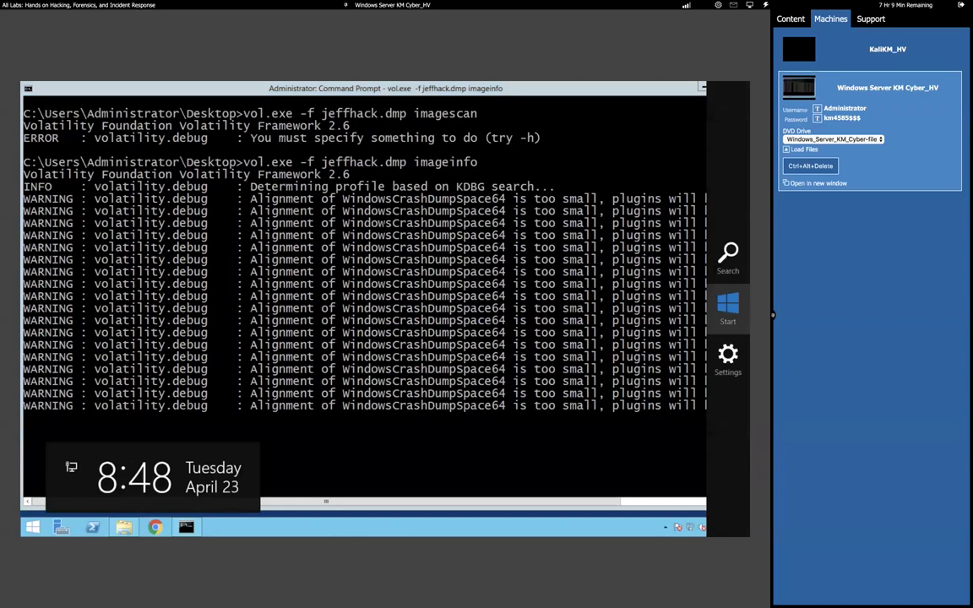
pyautogui.press('super+c')
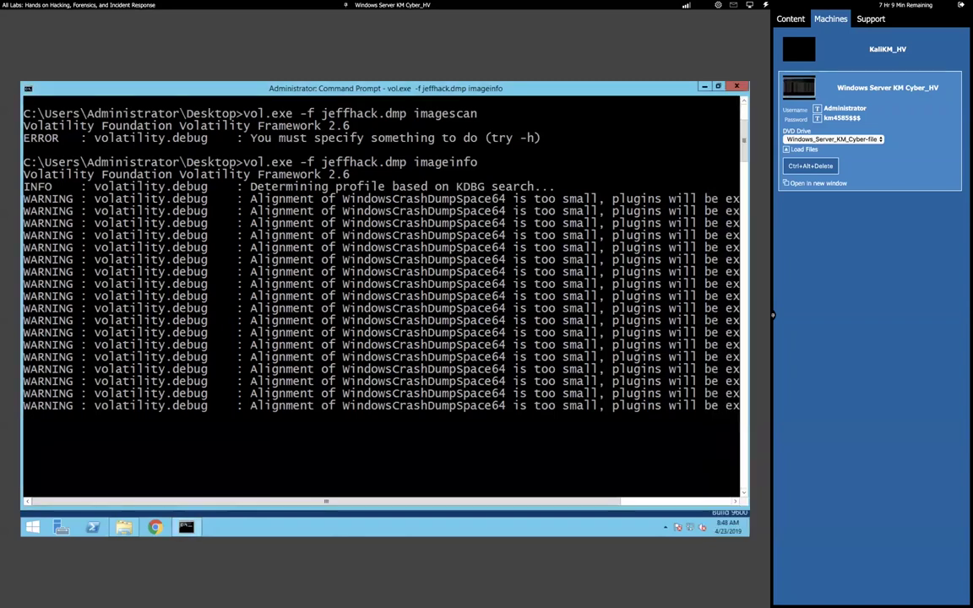
pyautogui.press('super+c')
pyautogui.click(473, 113)
pyautogui.moveTo(481, 91); pyautogui.dragTo(418, 184)
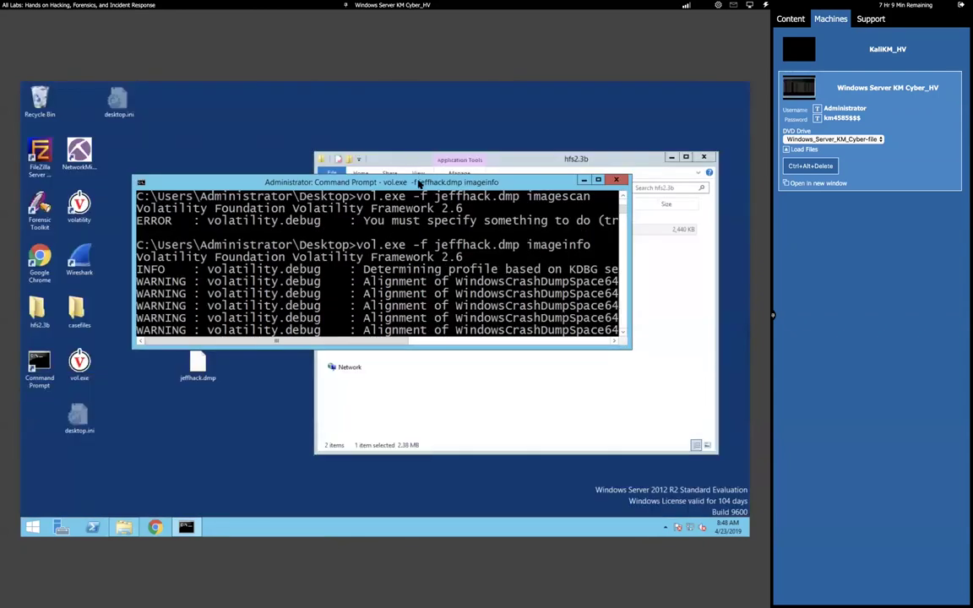
pyautogui.doubleClick(418, 183)
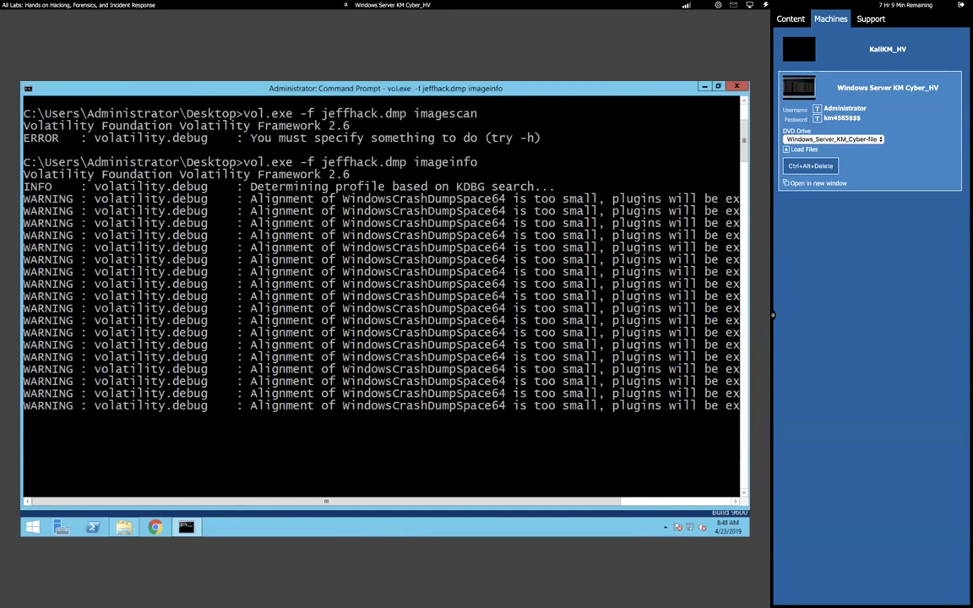
# Open Task Manager from the server's security screen, close it again and interrupt the running imageinfo scan.
pyautogui.moveTo(772, 315)
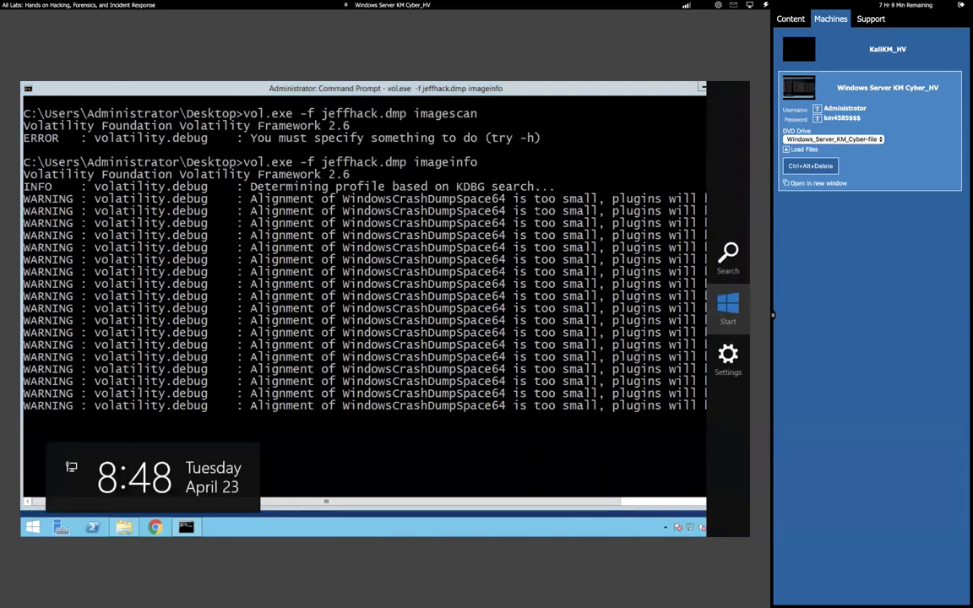
pyautogui.click(809, 166)
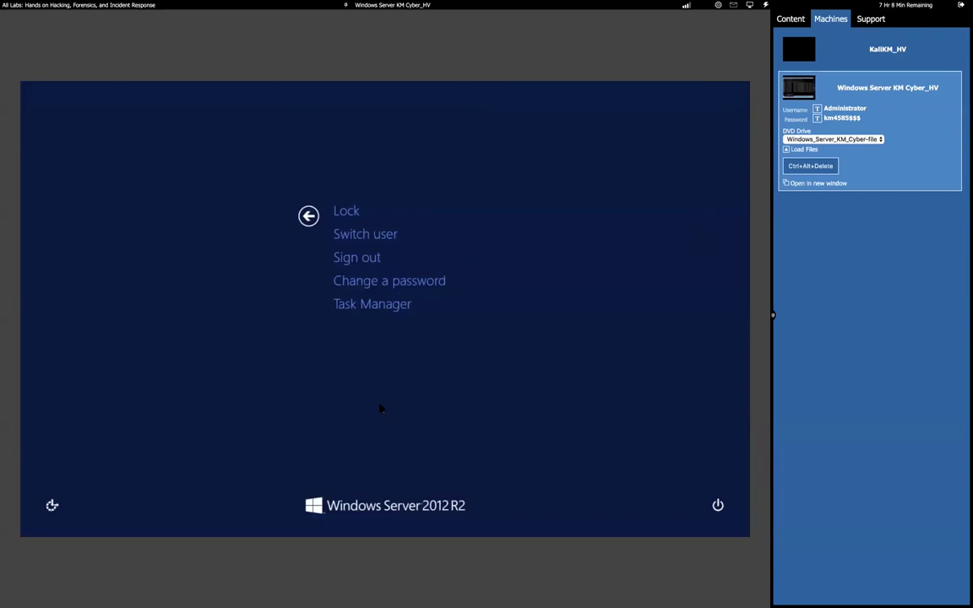
pyautogui.click(376, 306)
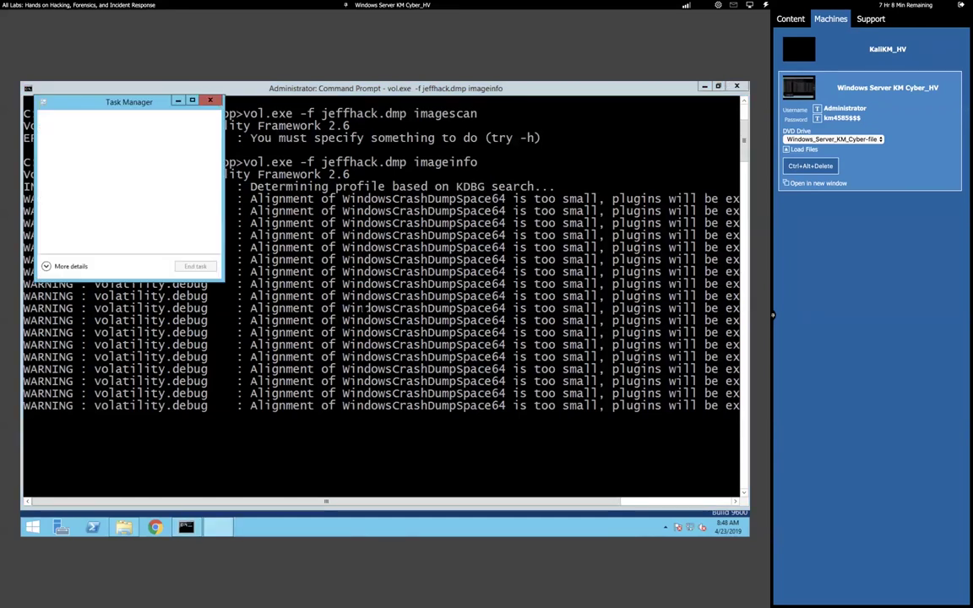
pyautogui.click(212, 101)
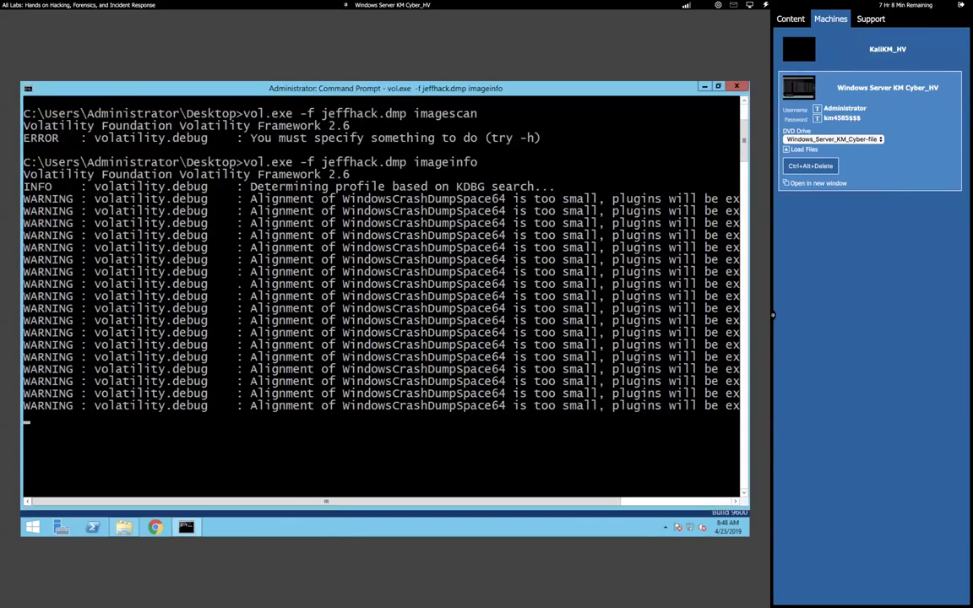
pyautogui.hotkey('ctrl', 'c')
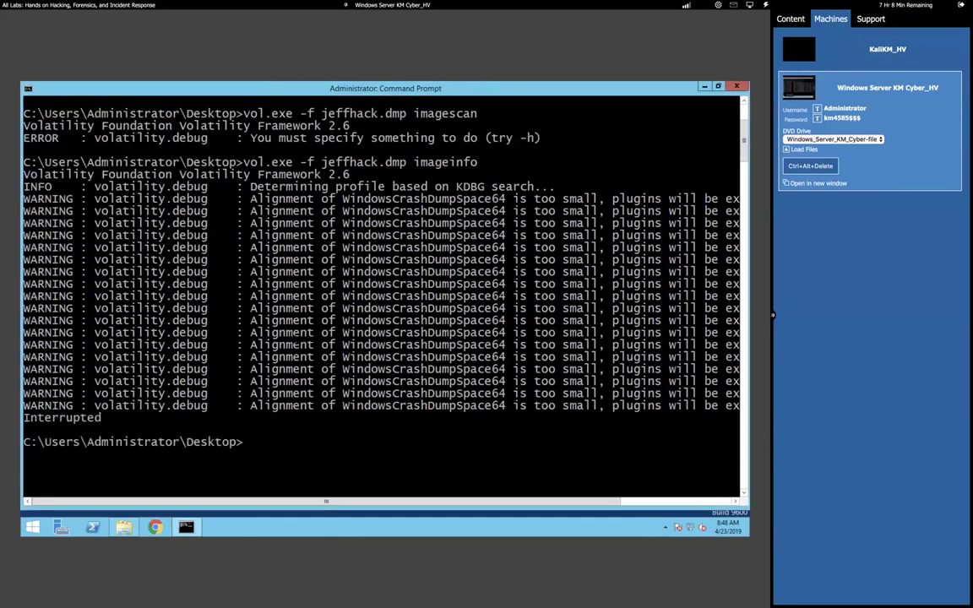
# Recall the earlier pslit command, correct its profile to Win2012R2x64 and try to run it on jeffhack.dmp.
pyautogui.press('Up')
pyautogui.press('Up')
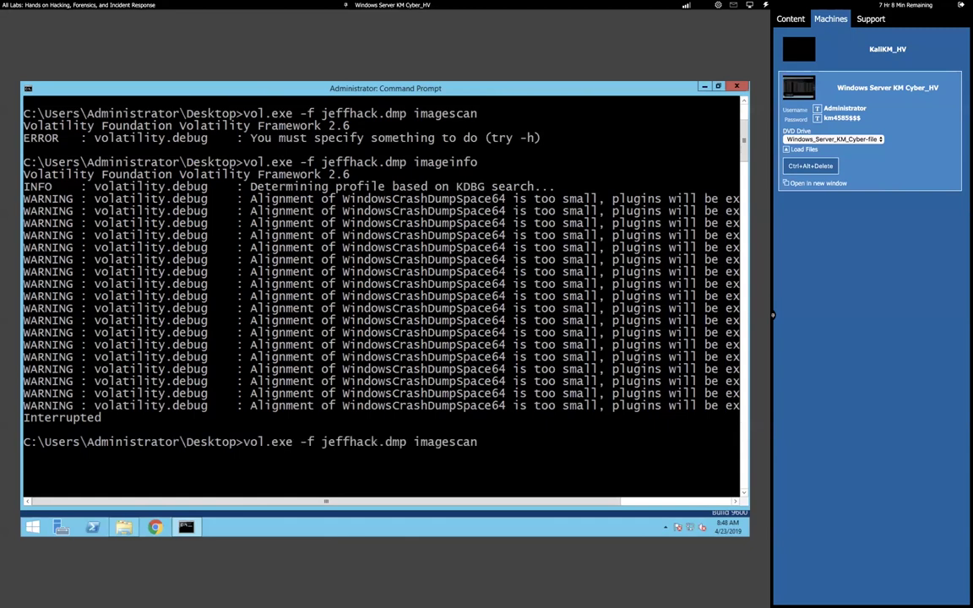
pyautogui.press('Up')
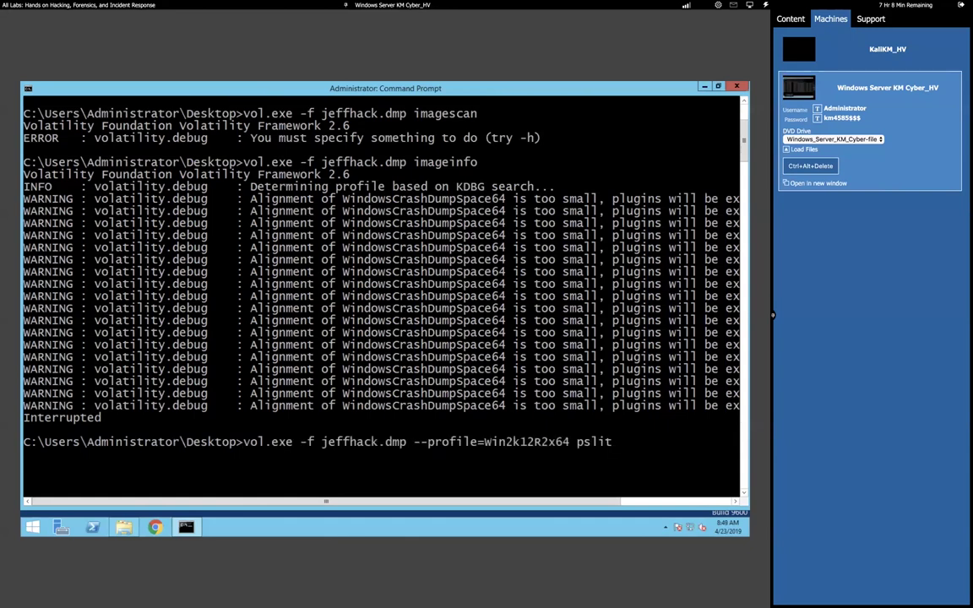
pyautogui.press('Left')
pyautogui.press('Left')
pyautogui.press('Left')
pyautogui.press('Left')
pyautogui.press('Left')
pyautogui.press('Left')
pyautogui.press('Left')
pyautogui.press('Left')
pyautogui.press('Left')
pyautogui.press('Left')
pyautogui.press('Left')
pyautogui.press('Left')
pyautogui.press('Left')
pyautogui.press('Left')
pyautogui.press('Delete')
pyautogui.press('BackSpace')
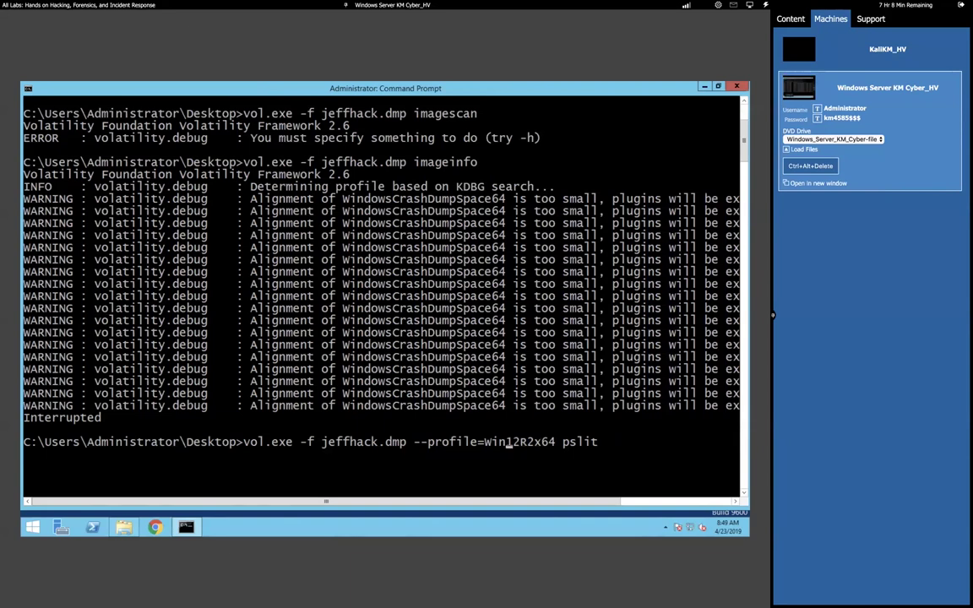
pyautogui.write('20')
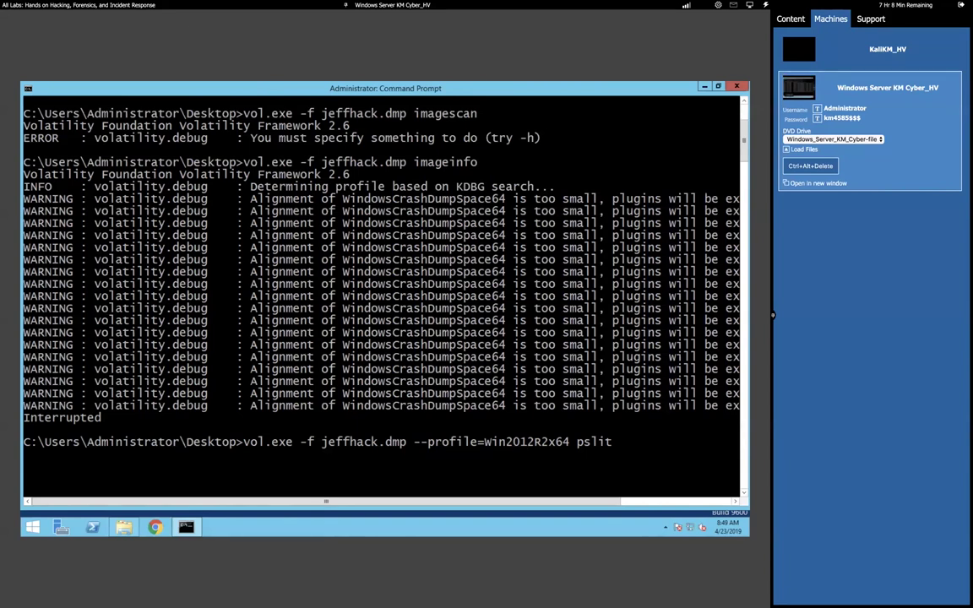
pyautogui.press('Right')
pyautogui.press('Right')
pyautogui.press('Right')
pyautogui.press('Right')
pyautogui.press('Right')
pyautogui.press('Right')
pyautogui.press('Right')
pyautogui.press('Right')
pyautogui.press('Right')
pyautogui.press('Return')
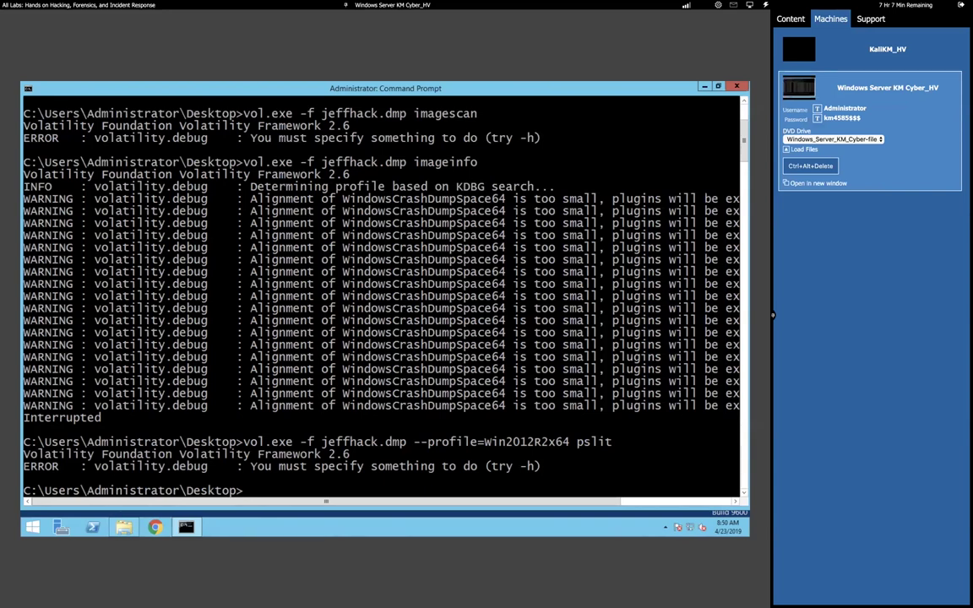
# Correct the plugin name to pslist and run vol.exe -f jeffhack.dmp --profile=Win2012R2x64 pslist.
pyautogui.press('Up')
pyautogui.press('Left')
pyautogui.press('Left')
pyautogui.press('Left')
pyautogui.press('Left')
pyautogui.press('Left')
pyautogui.press('Left')
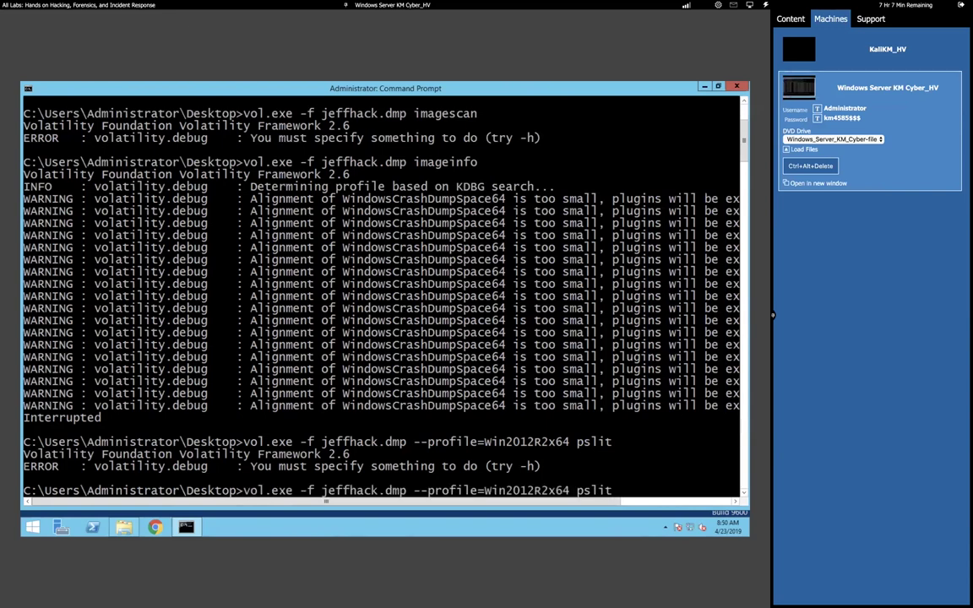
pyautogui.press('Right')
pyautogui.press('Right')
pyautogui.press('Right')
pyautogui.press('Right')
pyautogui.press('Right')
pyautogui.press('Right')
pyautogui.press('BackSpace')
pyautogui.press('BackSpace')
pyautogui.press('BackSpace')
pyautogui.write('list')
pyautogui.press('Return')
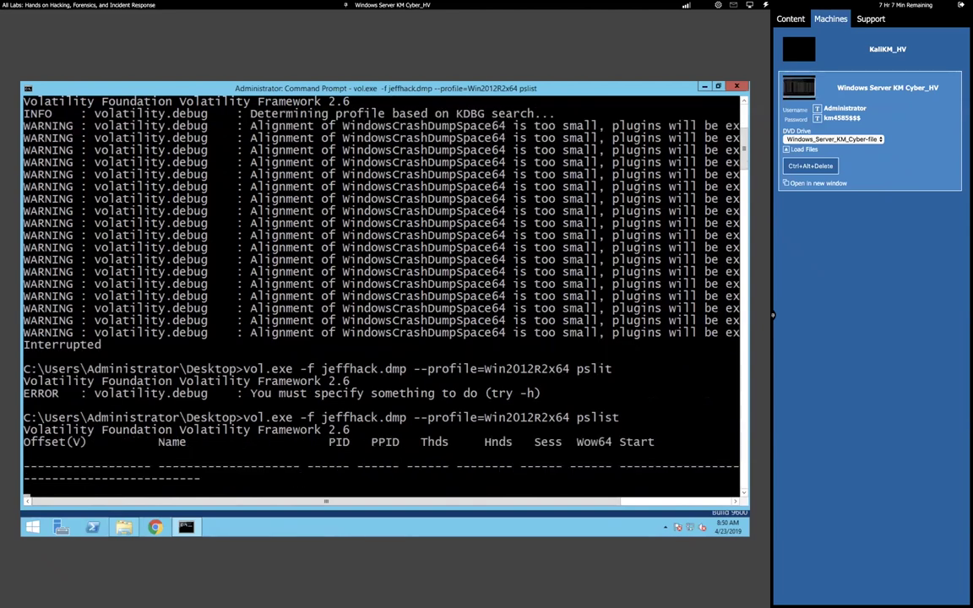
pyautogui.doubleClick(393, 91)
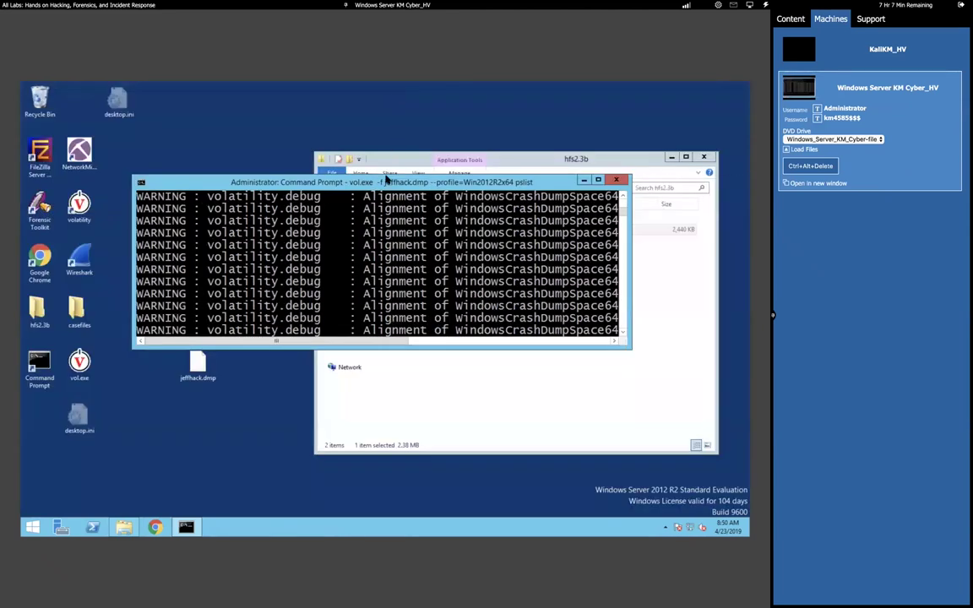
pyautogui.doubleClick(384, 180)
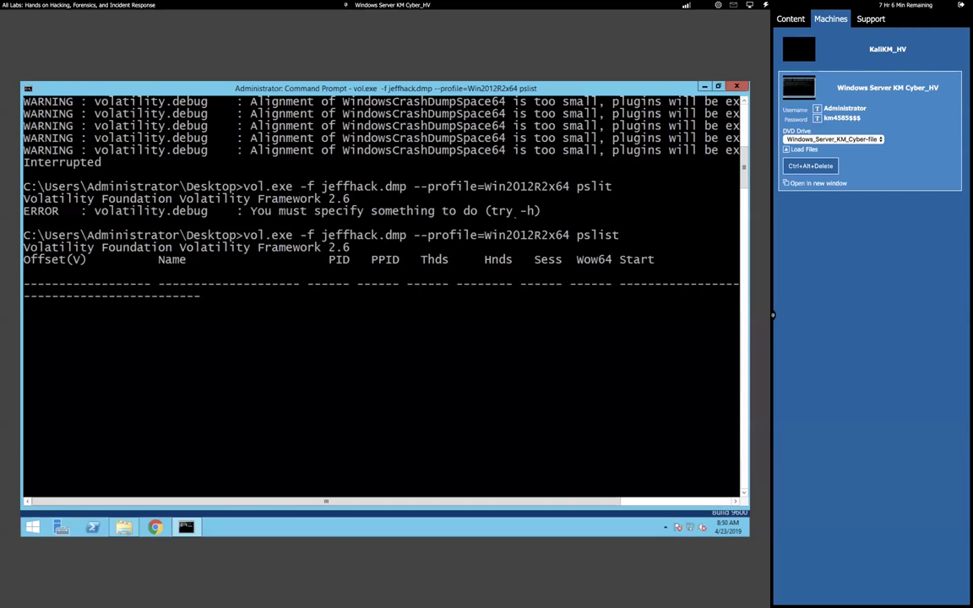
pyautogui.moveTo(583, 88); pyautogui.dragTo(521, 86)
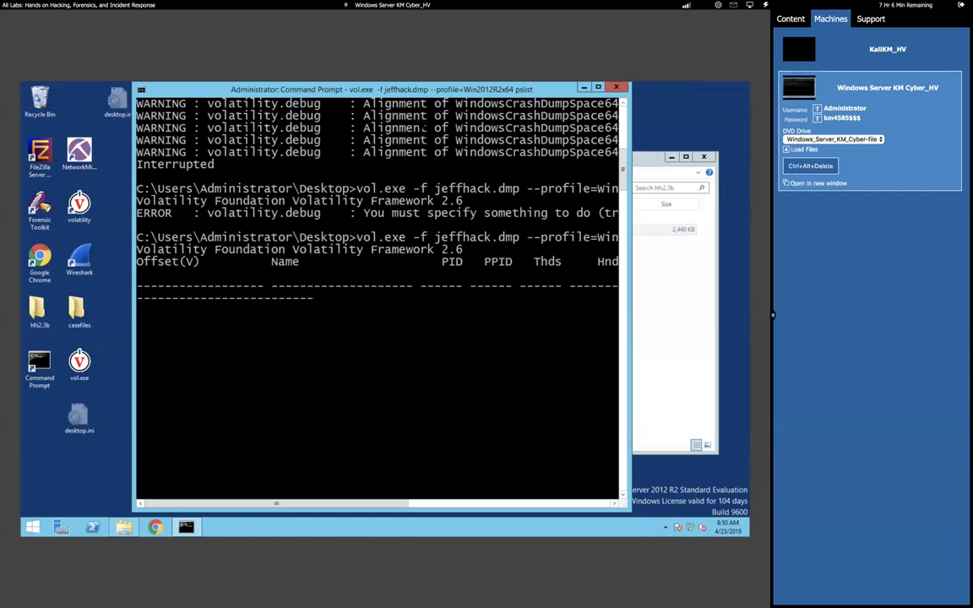
pyautogui.click(600, 87)
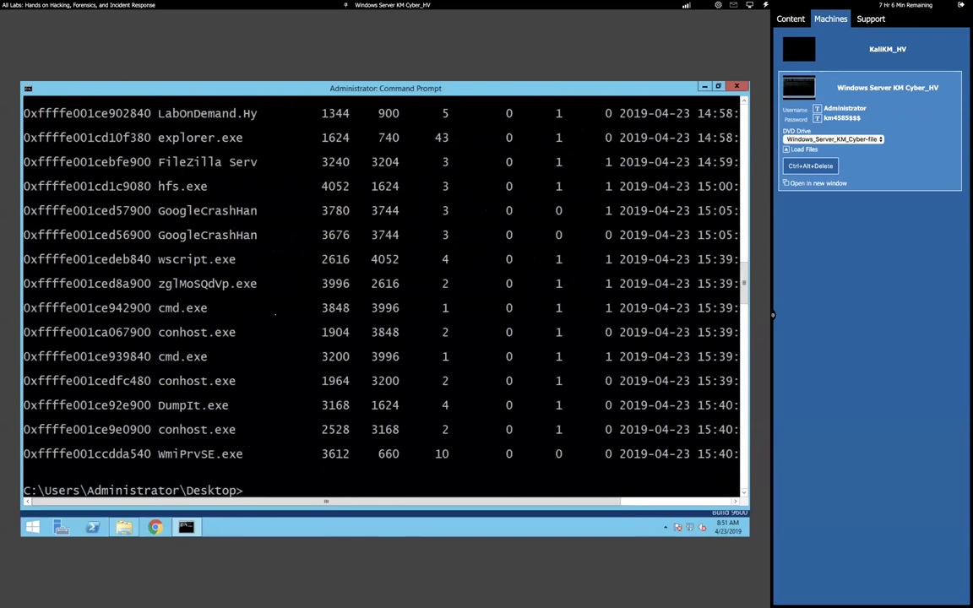
# Highlight the suspicious zglMoSQdVp.exe process in the pslist output.
pyautogui.rightClick(174, 291)
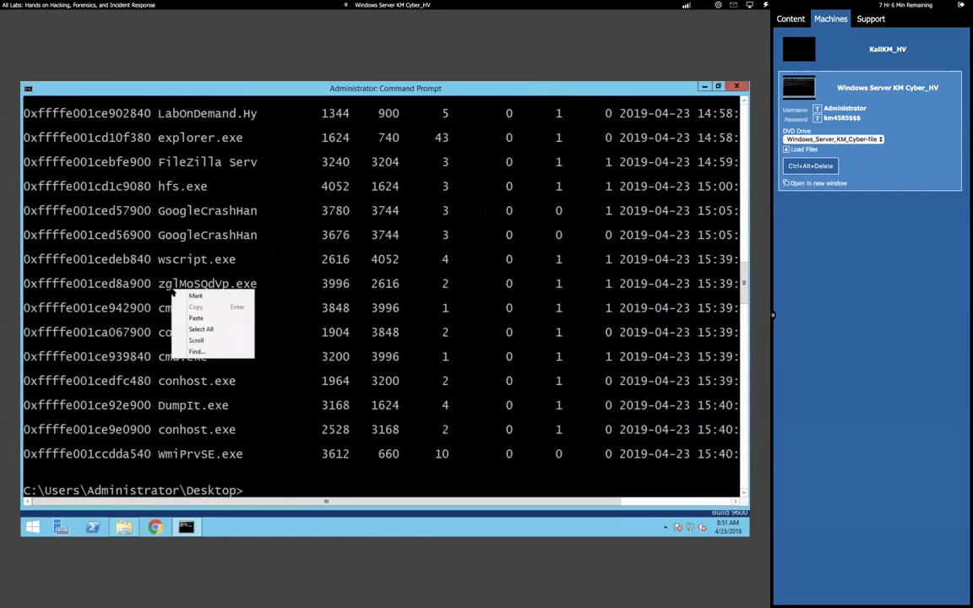
pyautogui.click(188, 298)
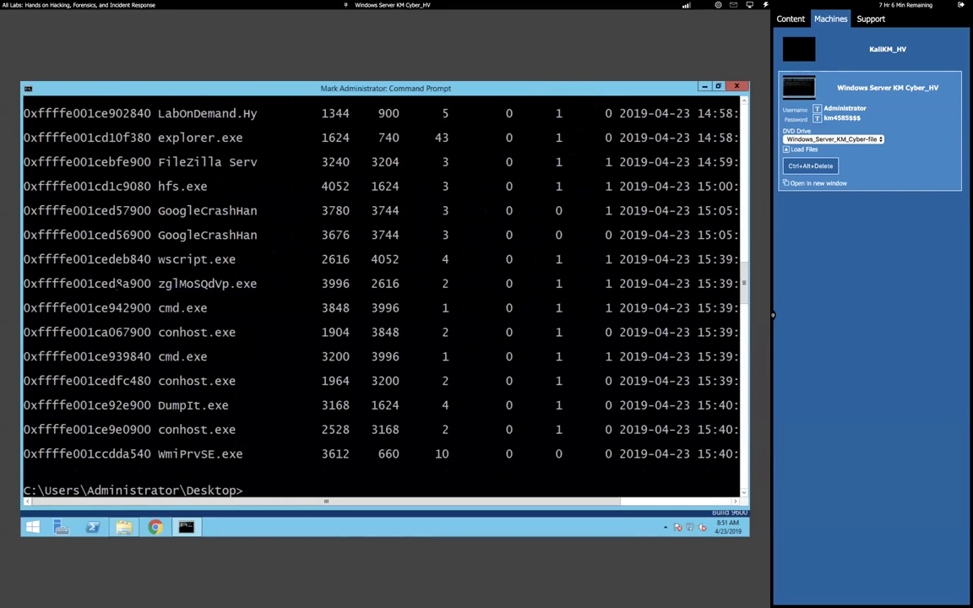
pyautogui.moveTo(119, 284); pyautogui.dragTo(264, 288)
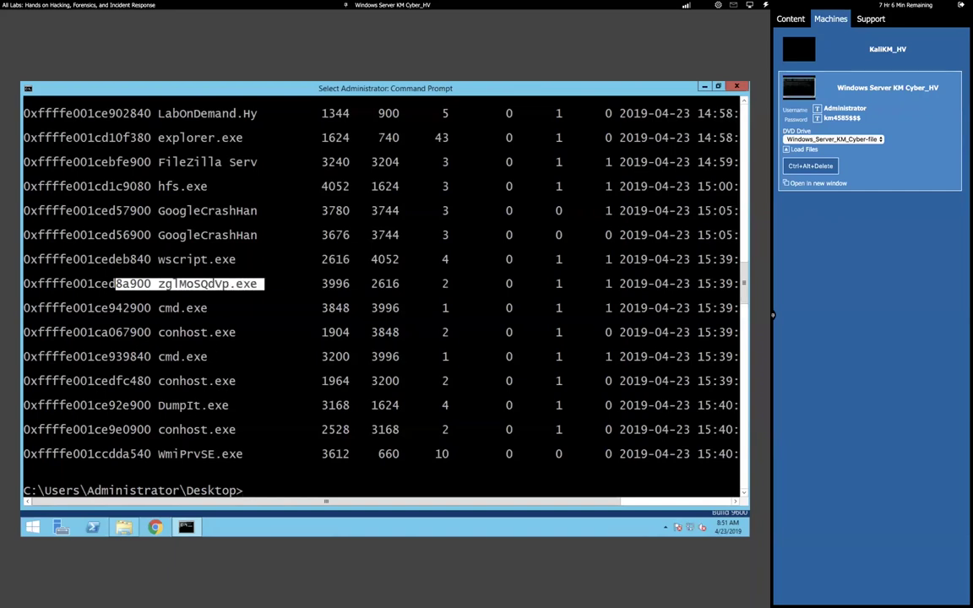
pyautogui.rightClick(226, 284)
# Clear the screen and run vol.exe -f jeffhack.dmp --profile=Win2012R2x64 pstree.
pyautogui.write('cls')
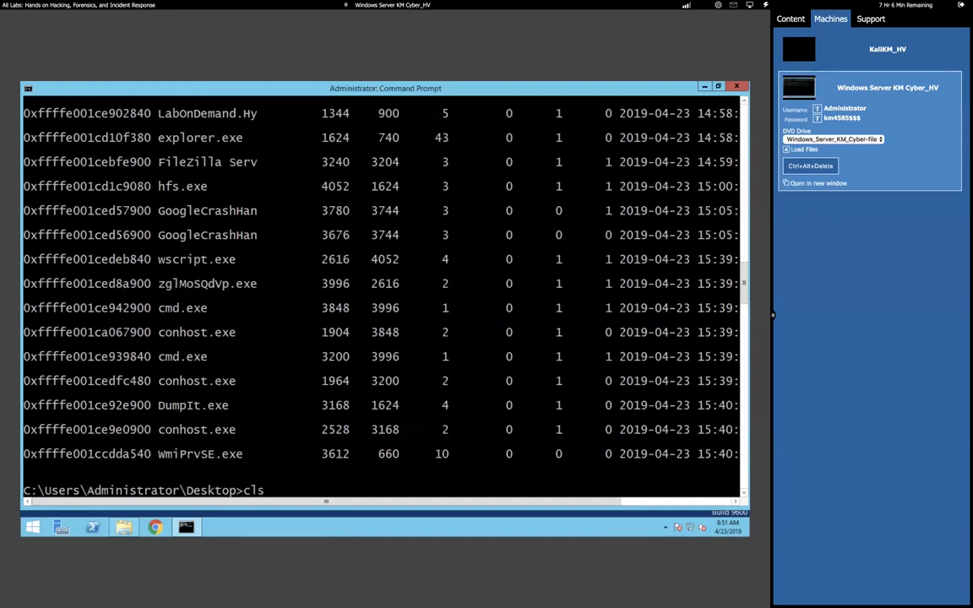
pyautogui.press('Return')
pyautogui.press('BackSpace')
pyautogui.press('BackSpace')
pyautogui.press('BackSpace')
pyautogui.press('BackSpace')
pyautogui.press('BackSpace')
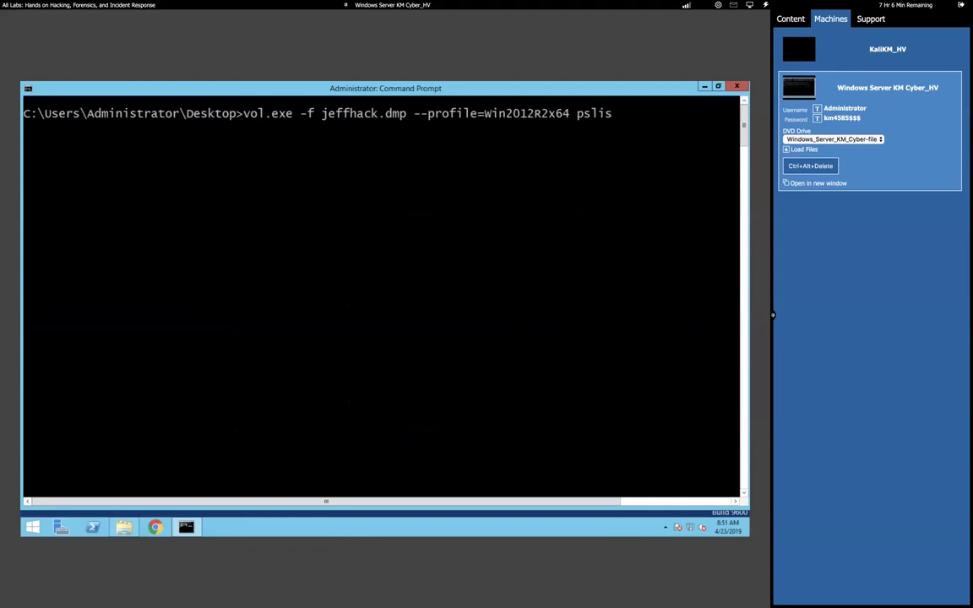
pyautogui.write('stree')
pyautogui.press('Return')
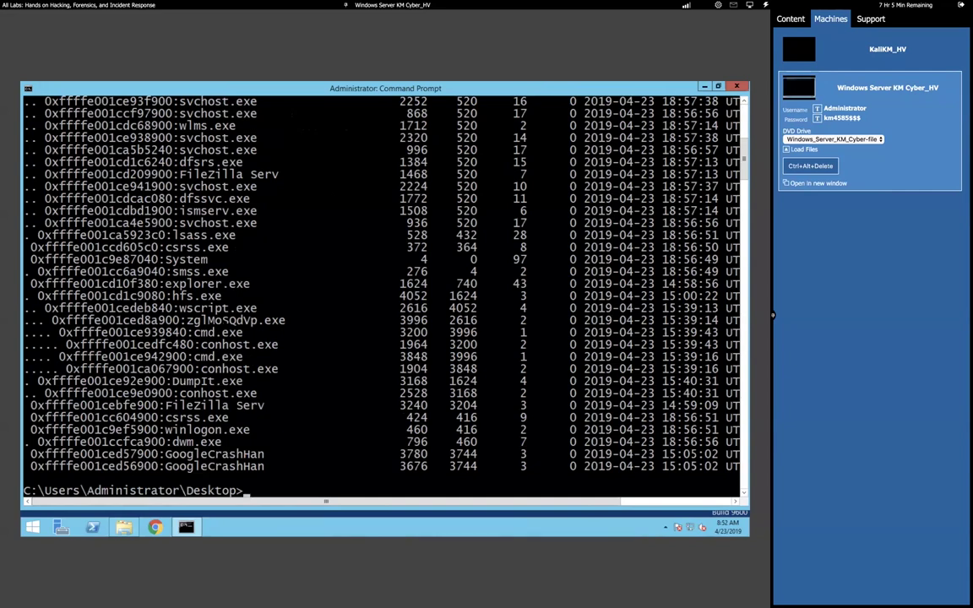
# Highlight zglMoSQdVp.exe in the pstree output and examine the process tree around it.
pyautogui.rightClick(250, 320)
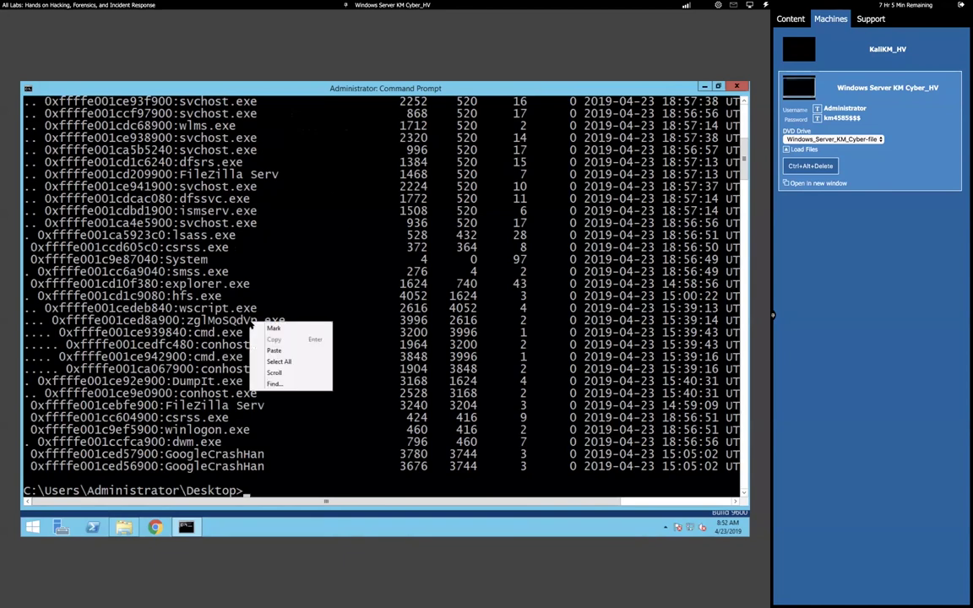
pyautogui.click(269, 329)
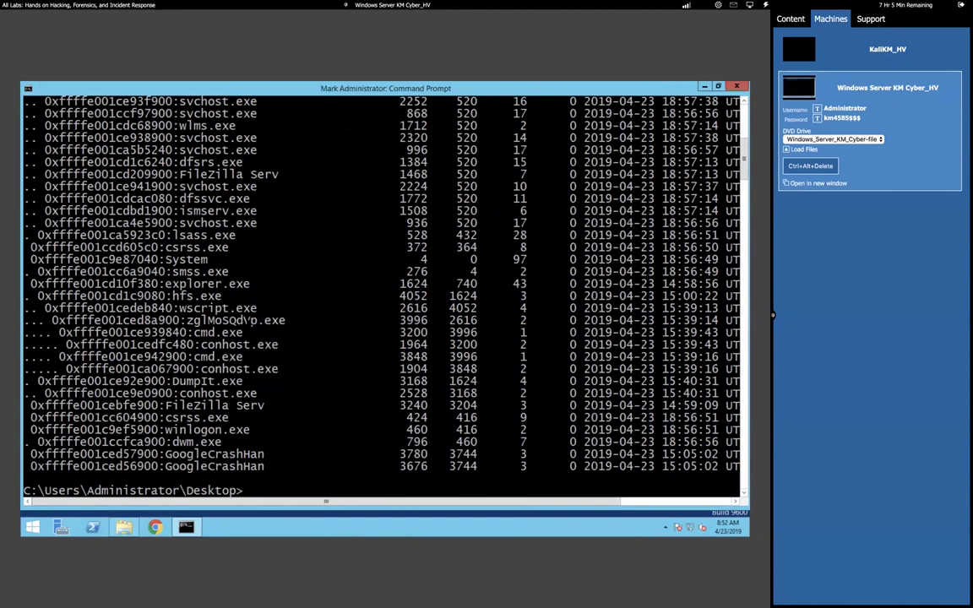
pyautogui.moveTo(187, 320); pyautogui.dragTo(291, 321)
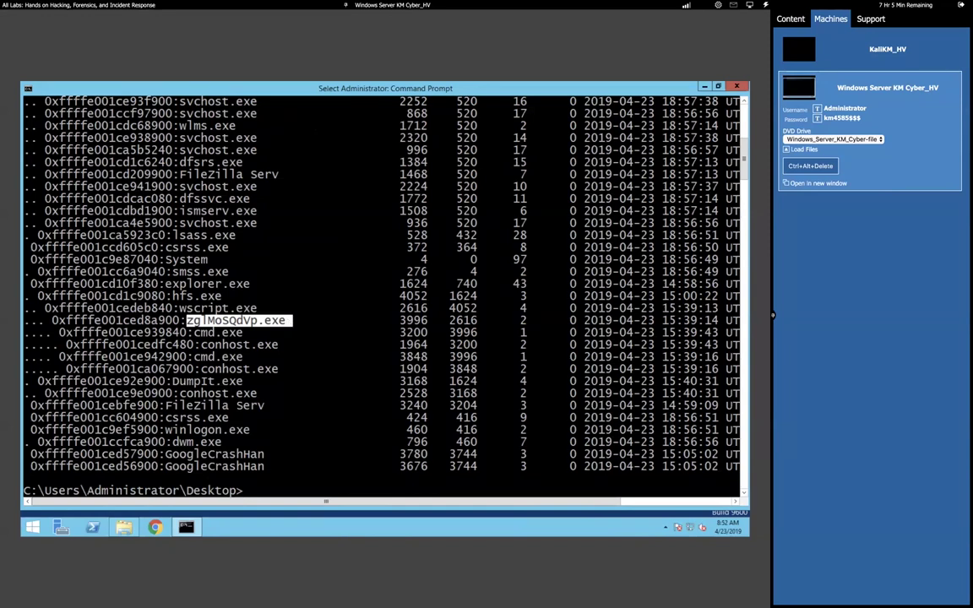
pyautogui.click(424, 259)
pyautogui.moveTo(187, 321); pyautogui.dragTo(320, 322)
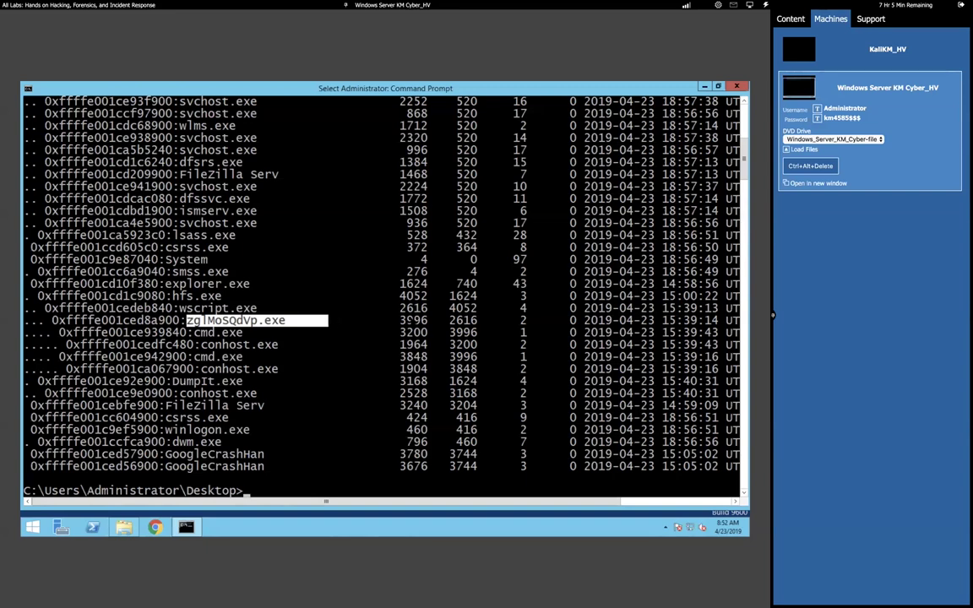
pyautogui.scroll(8, 384, 296)
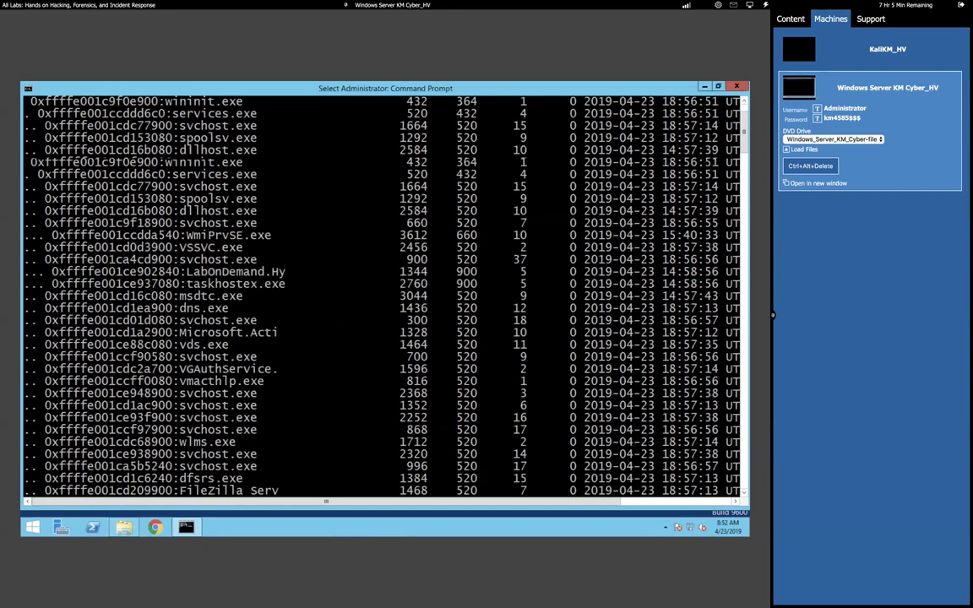
pyautogui.scroll(-5, 385, 295)
pyautogui.scroll(-10, 384, 295)
pyautogui.scroll(4, 384, 296)
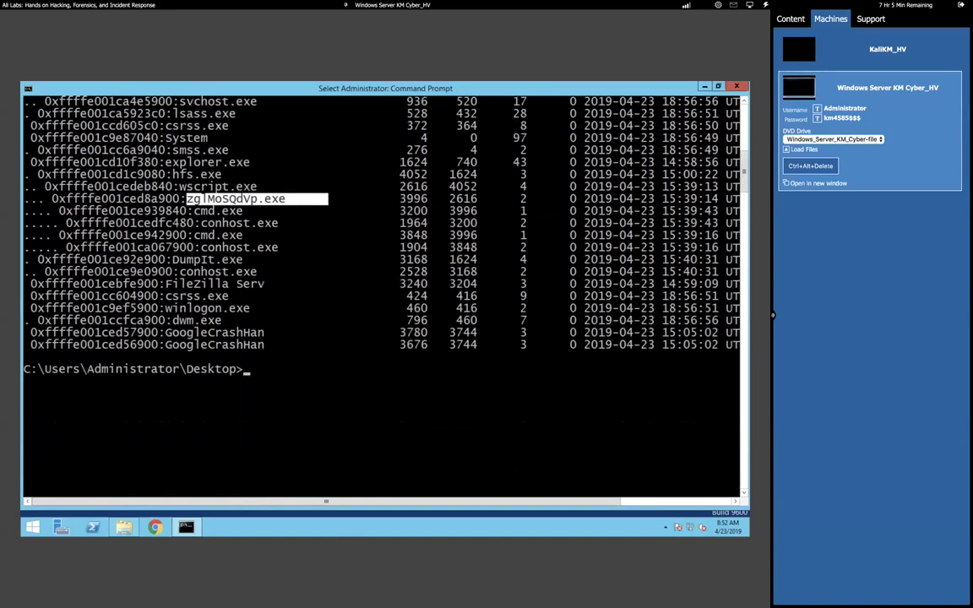
pyautogui.scroll(3, 385, 295)
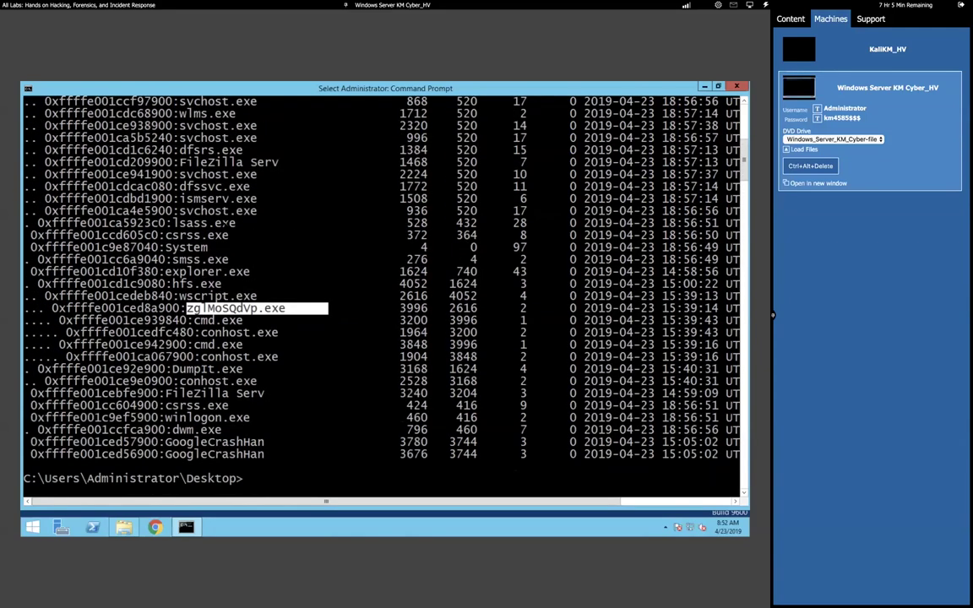
# Highlight the parent processes wscript.exe and hfs.exe above zglMoSQdVp.exe in the process tree.
pyautogui.click(217, 295)
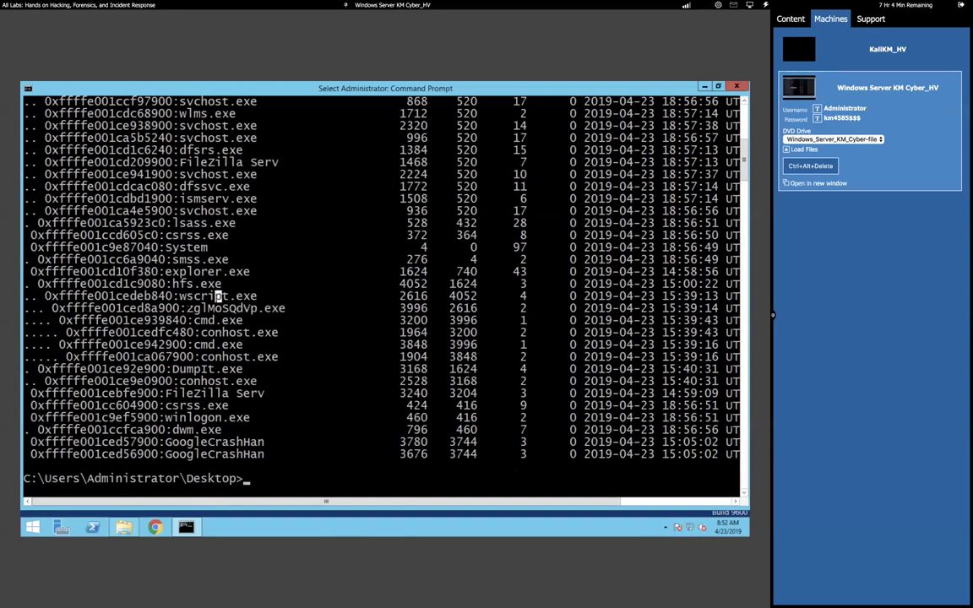
pyautogui.moveTo(179, 295); pyautogui.dragTo(263, 297)
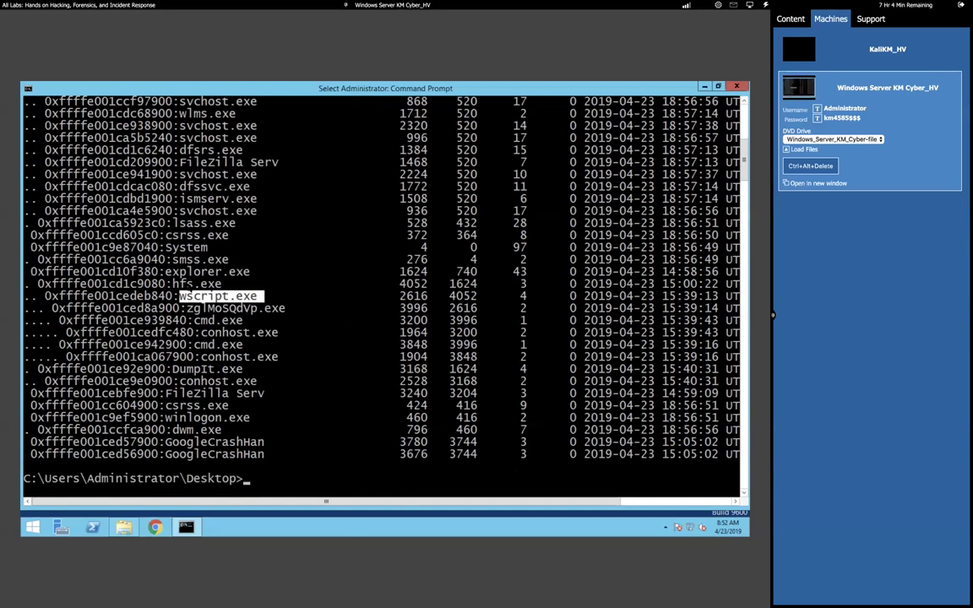
pyautogui.moveTo(167, 283); pyautogui.dragTo(235, 284)
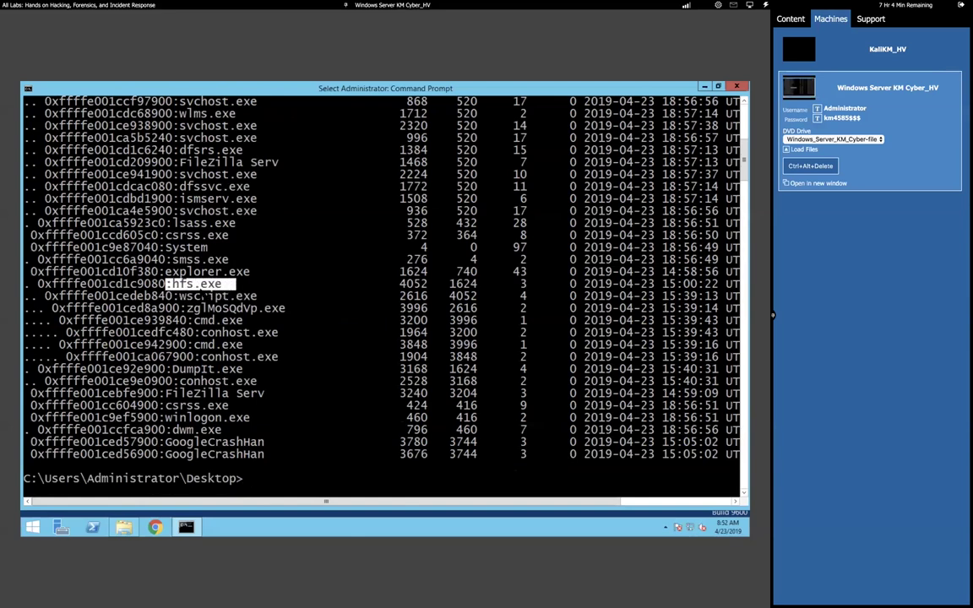
# Bring up the running HFS window, minimize it again, and highlight zglMoSQdVp.exe and hfs.exe in the process tree.
pyautogui.click(665, 527)
pyautogui.doubleClick(673, 476)
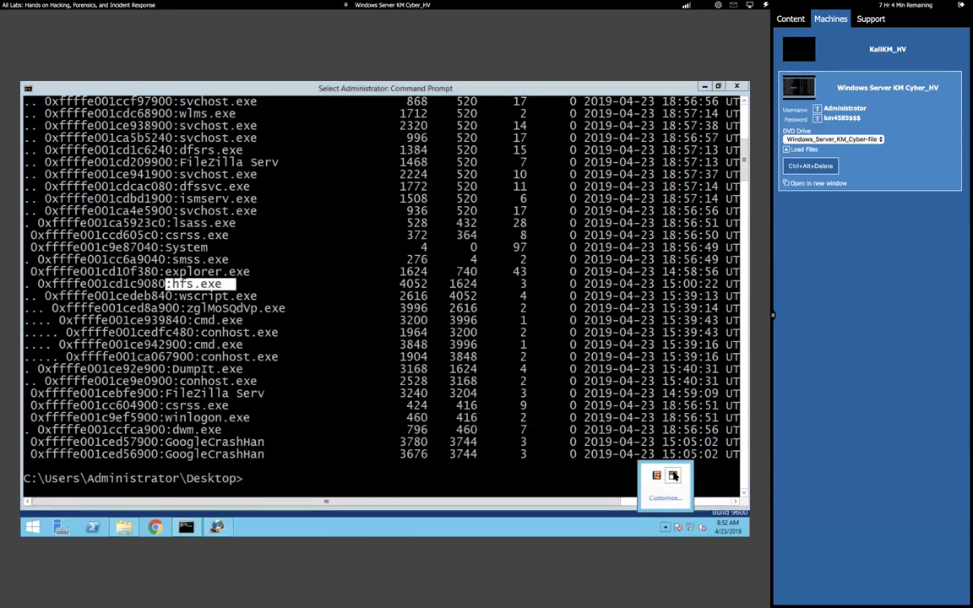
pyautogui.click(217, 527)
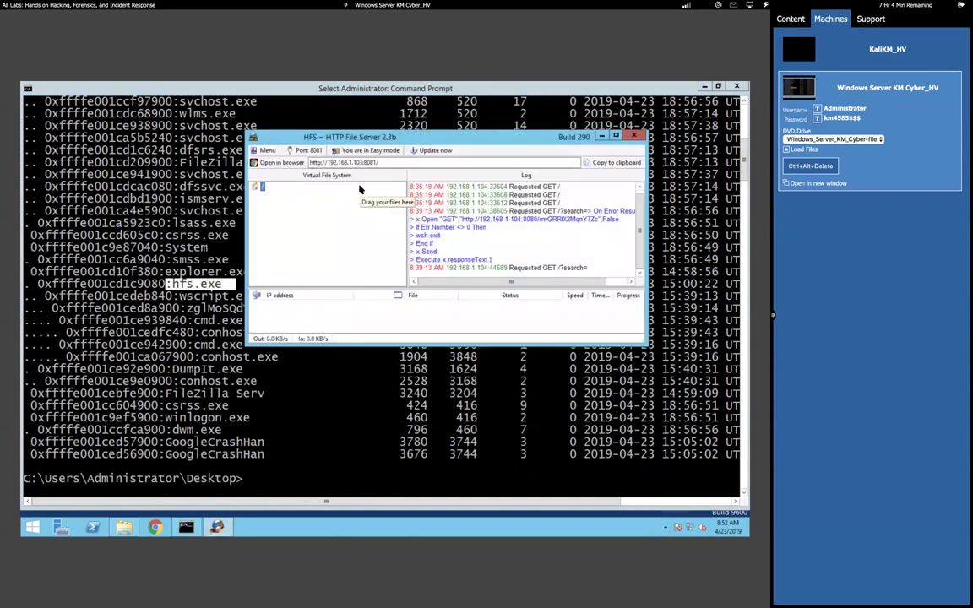
pyautogui.click(601, 137)
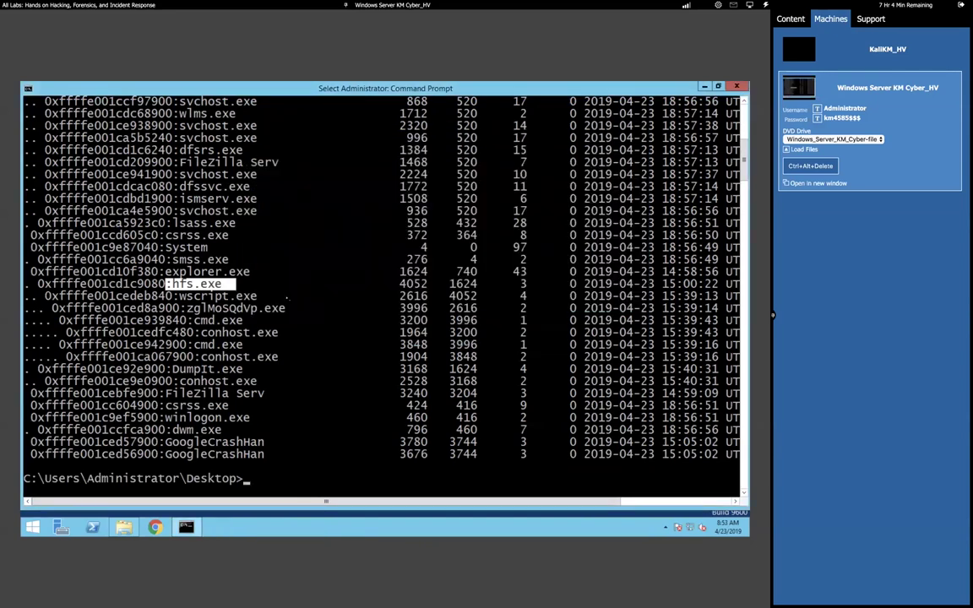
pyautogui.moveTo(193, 309); pyautogui.dragTo(264, 309)
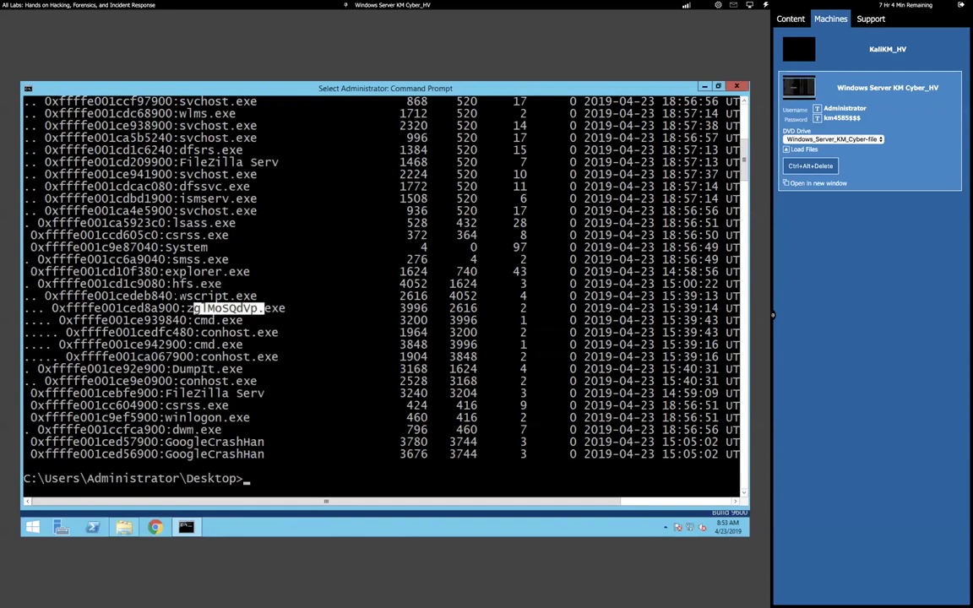
pyautogui.moveTo(174, 284); pyautogui.dragTo(235, 285)
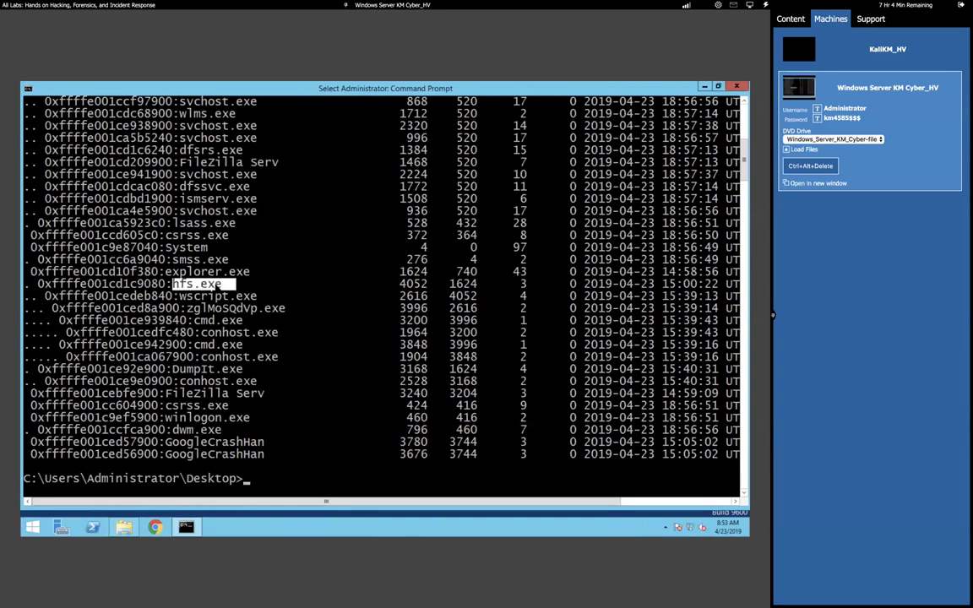
# Recall the Volatility pstree command and replace pstree with procdump -D, leaving the command ready for an output folder.
pyautogui.write('vol.exe -f jeffhack.dmp --profile=Win2012R2x64 pstree')
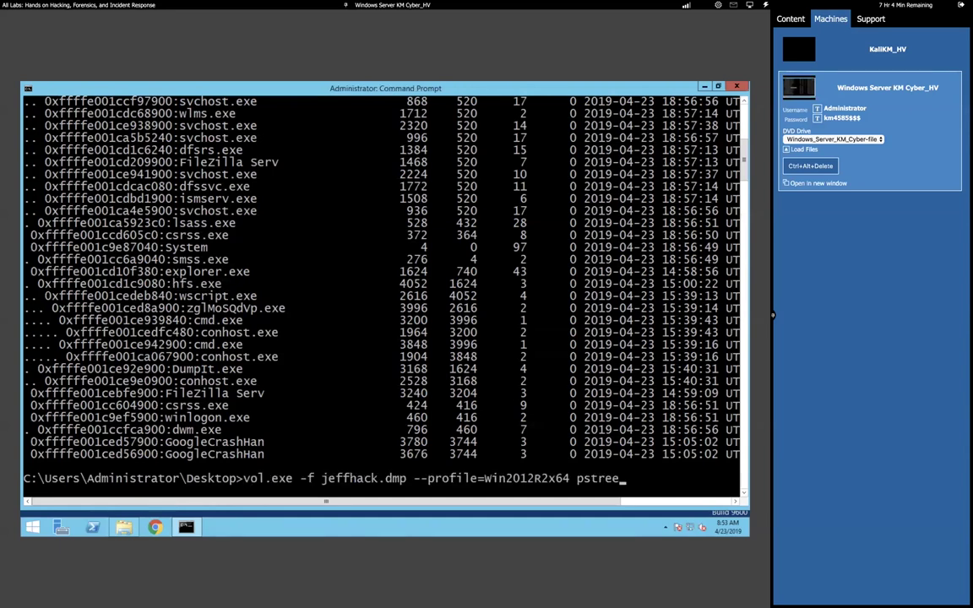
pyautogui.press('BackSpace')
pyautogui.press('BackSpace')
pyautogui.press('BackSpace')
pyautogui.press('BackSpace')
pyautogui.press('BackSpace')
pyautogui.press('BackSpace')
pyautogui.write('procud')
pyautogui.press('BackSpace')
pyautogui.press('BackSpace')
pyautogui.write('dump -D')
pyautogui.rightClick(102, 50)
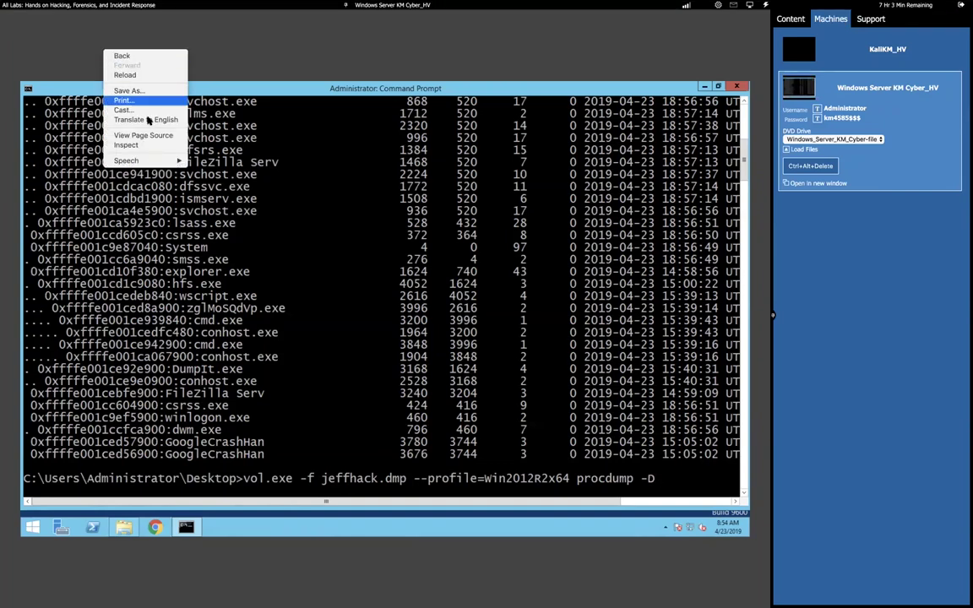
pyautogui.click(39, 38)
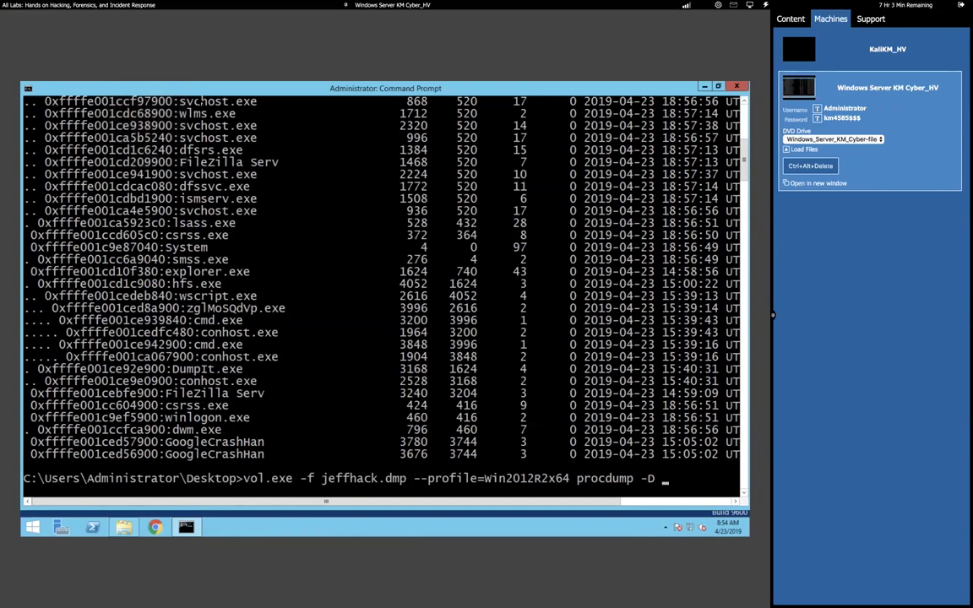
# Minimize the command window and create a new folder named jeffstuff on the desktop.
pyautogui.click(704, 87)
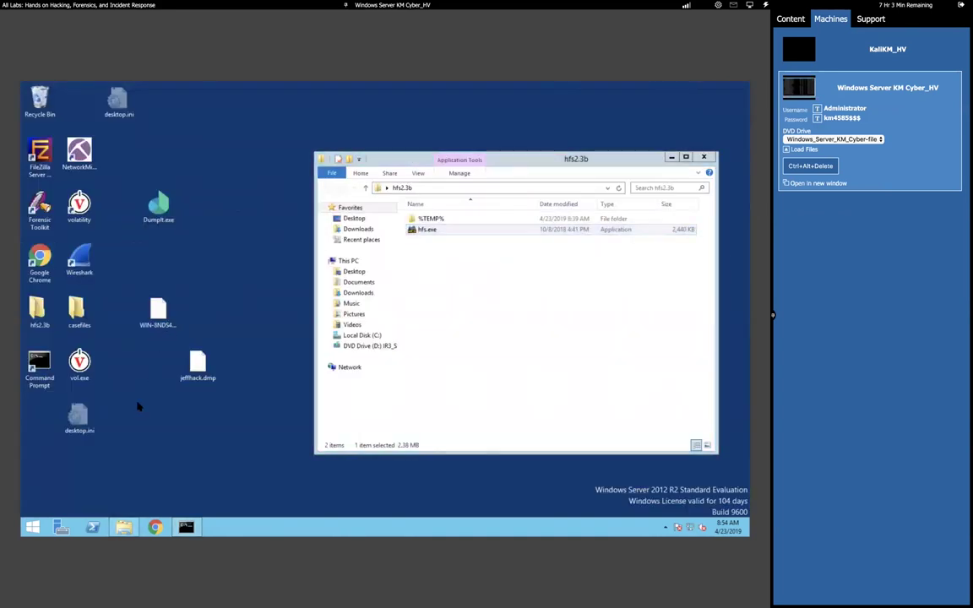
pyautogui.rightClick(137, 404)
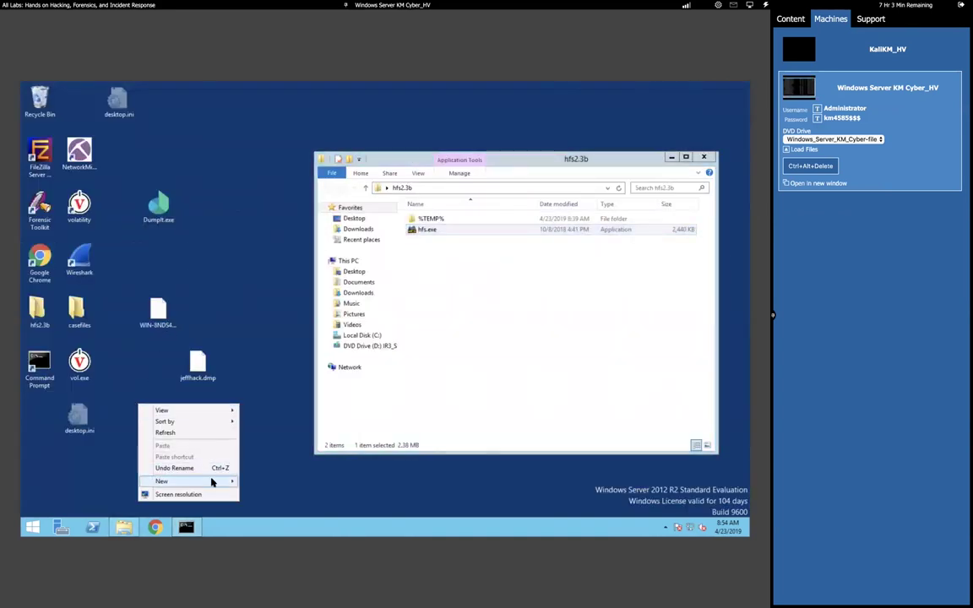
pyautogui.moveTo(230, 480)
pyautogui.click(271, 413)
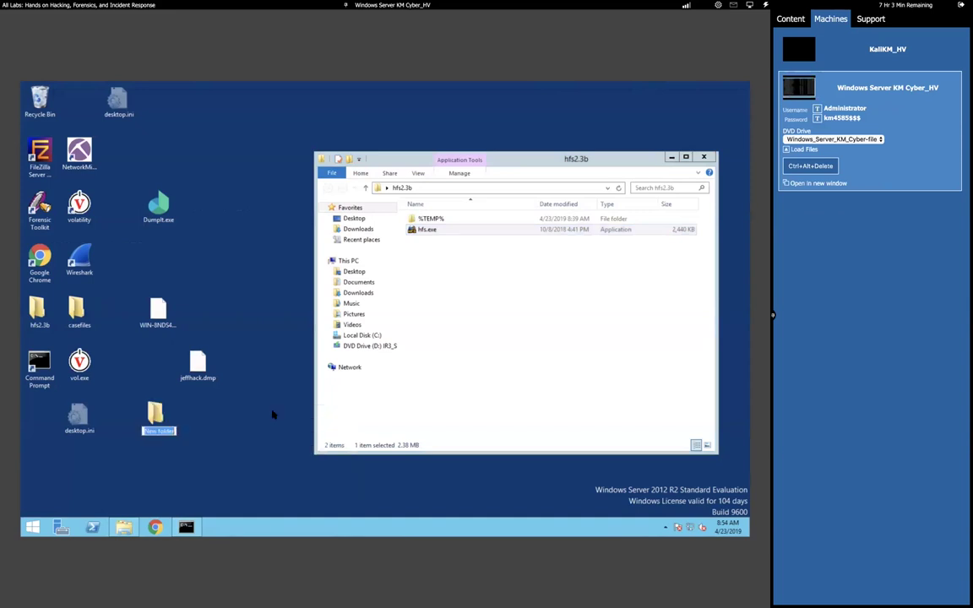
pyautogui.write('jeffstuff')
pyautogui.press('Return')
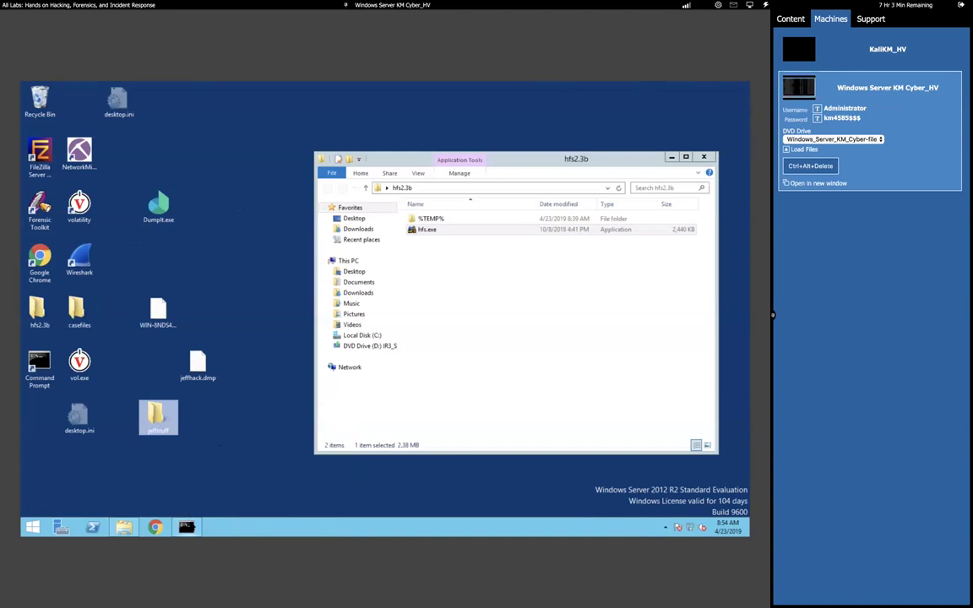
# Return to the command window, complete the procdump command with jeffstuff -p 3996, and run it to dump the suspicious process.
pyautogui.click(187, 525)
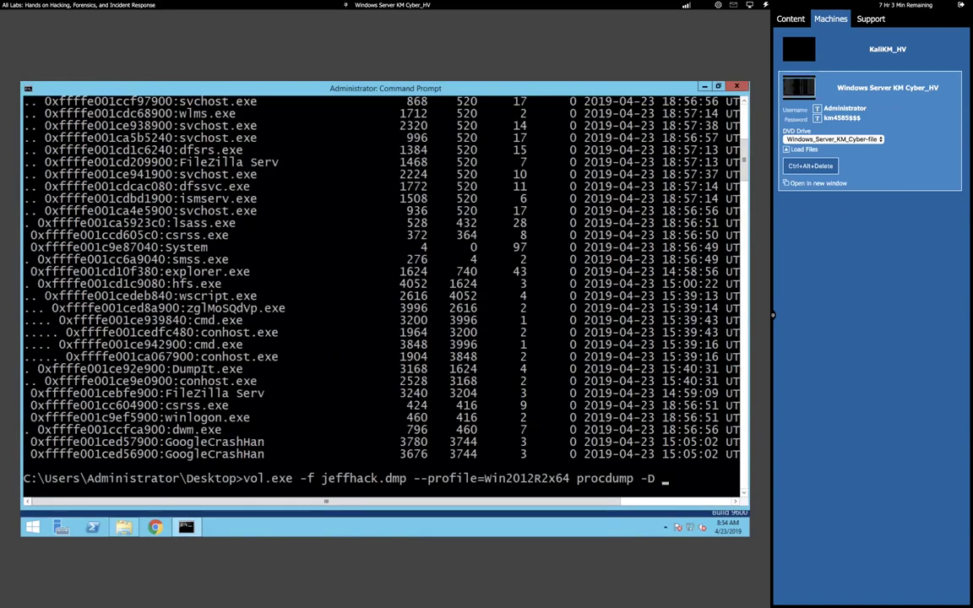
pyautogui.write('jeffstuff -p')
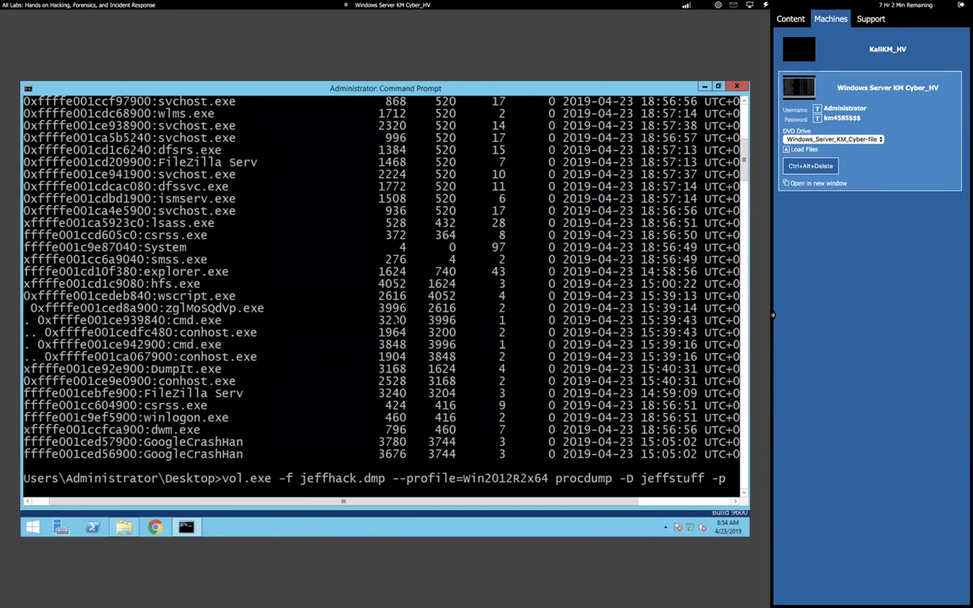
pyautogui.write('3996')
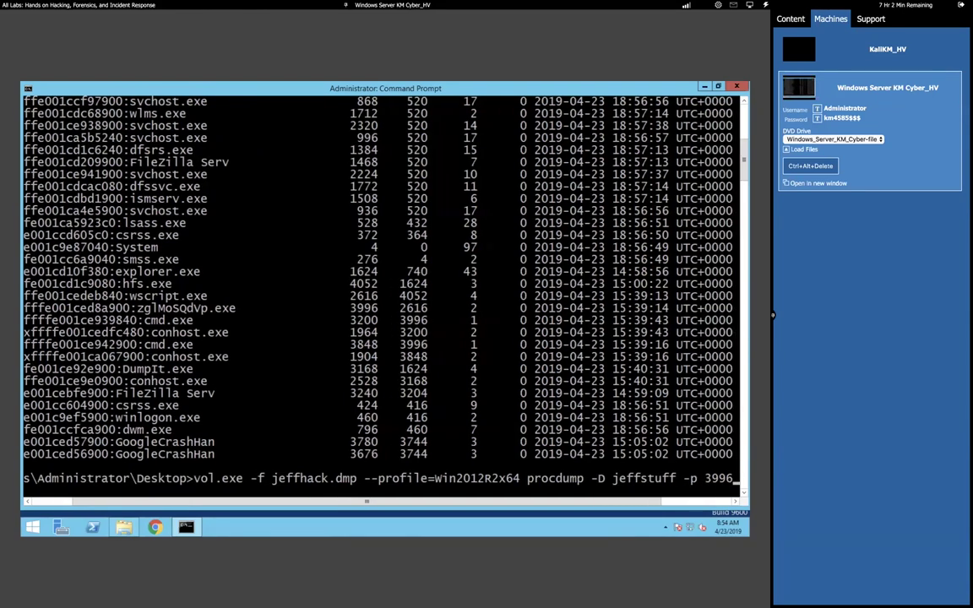
pyautogui.press('Return')
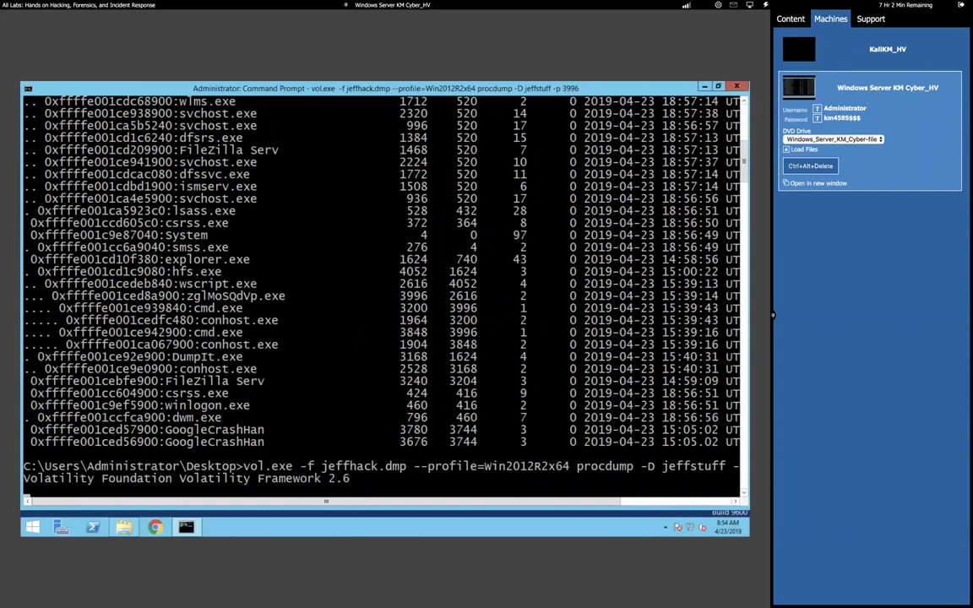
pyautogui.scroll(-4, 745, 188)
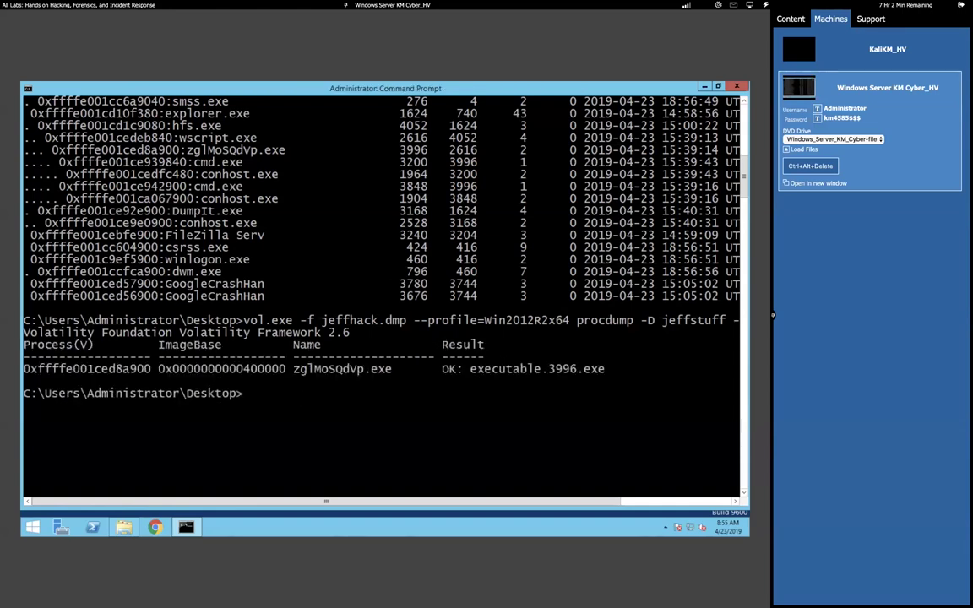
# Try to run a network scan by reusing the procdump command with netscan in place of PID 3996.
pyautogui.press('Up')
pyautogui.press('BackSpace')
pyautogui.press('BackSpace')
pyautogui.press('BackSpace')
pyautogui.press('BackSpace')
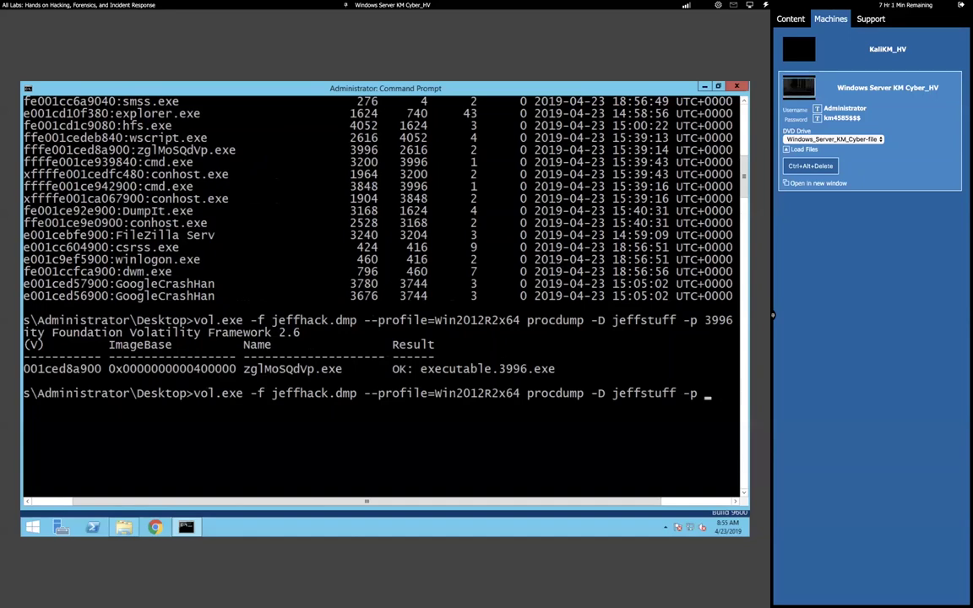
pyautogui.write('netsfa')
pyautogui.press('BackSpace')
pyautogui.write('can')
pyautogui.press('Return')
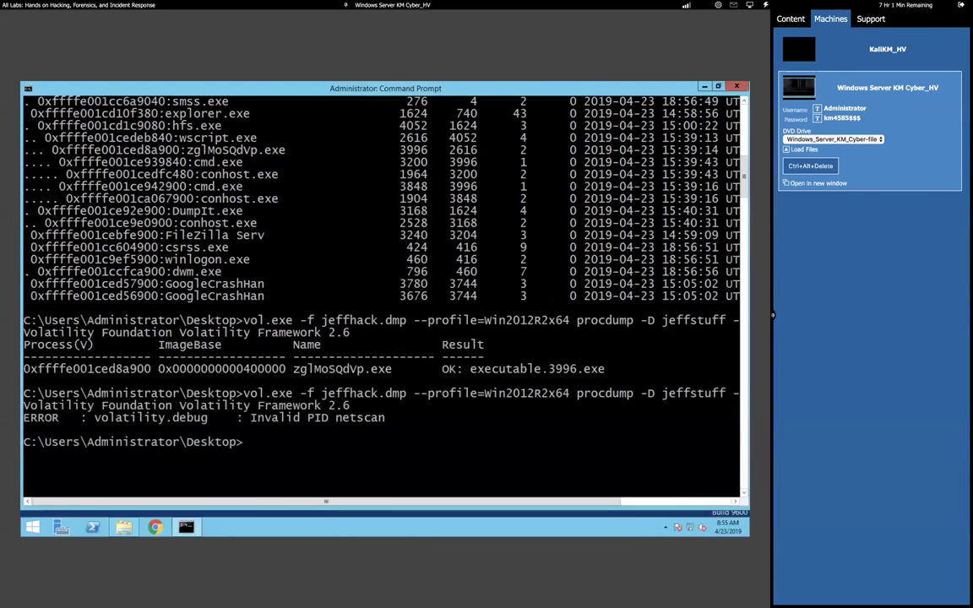
# Remove procdump -D jeffstuff -p from the recalled command and run vol.exe -f jeffhack.dmp --profile=Win2012R2x64 netscan.
pyautogui.press('Up')
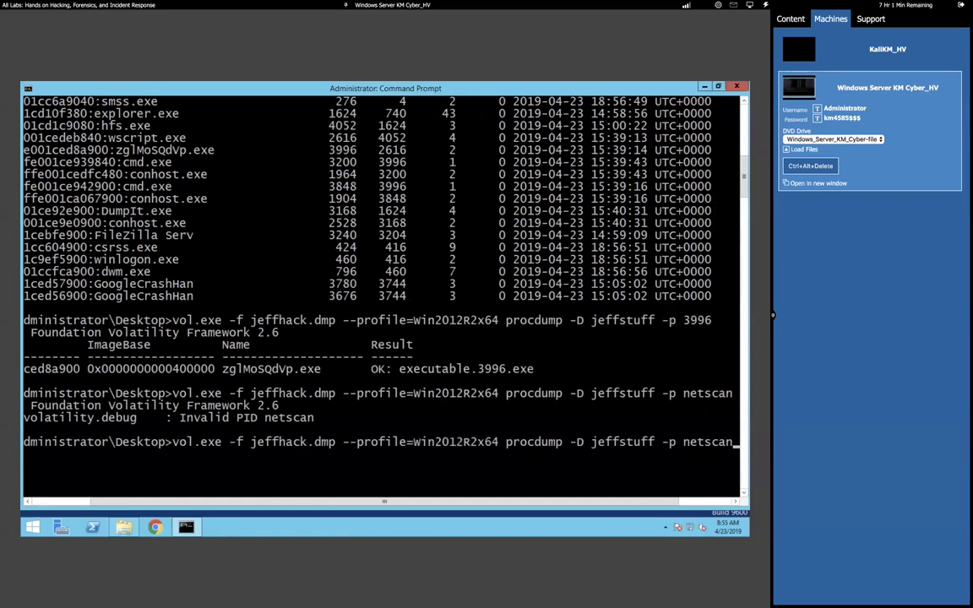
pyautogui.press('Left')
pyautogui.press('Left')
pyautogui.press('Left')
pyautogui.press('Left')
pyautogui.press('Left')
pyautogui.press('Left')
pyautogui.press('BackSpace')
pyautogui.press('BackSpace')
pyautogui.press('BackSpace')
pyautogui.press('BackSpace')
pyautogui.press('BackSpace')
pyautogui.press('BackSpace')
pyautogui.press('BackSpace')
pyautogui.press('BackSpace')
pyautogui.press('BackSpace')
pyautogui.press('BackSpace')
pyautogui.press('BackSpace')
pyautogui.press('BackSpace')
pyautogui.press('BackSpace')
pyautogui.press('BackSpace')
pyautogui.press('BackSpace')
pyautogui.press('BackSpace')
pyautogui.press('BackSpace')
pyautogui.press('BackSpace')
pyautogui.press('BackSpace')
pyautogui.press('BackSpace')
pyautogui.press('BackSpace')
pyautogui.press('BackSpace')
pyautogui.press('BackSpace')
pyautogui.press('BackSpace')
pyautogui.press('BackSpace')
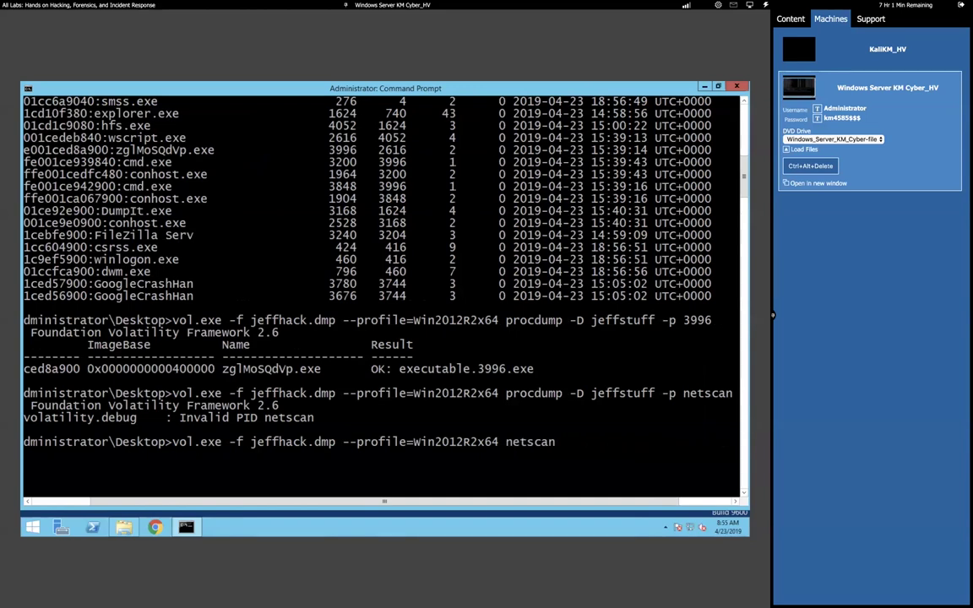
pyautogui.press('Return')
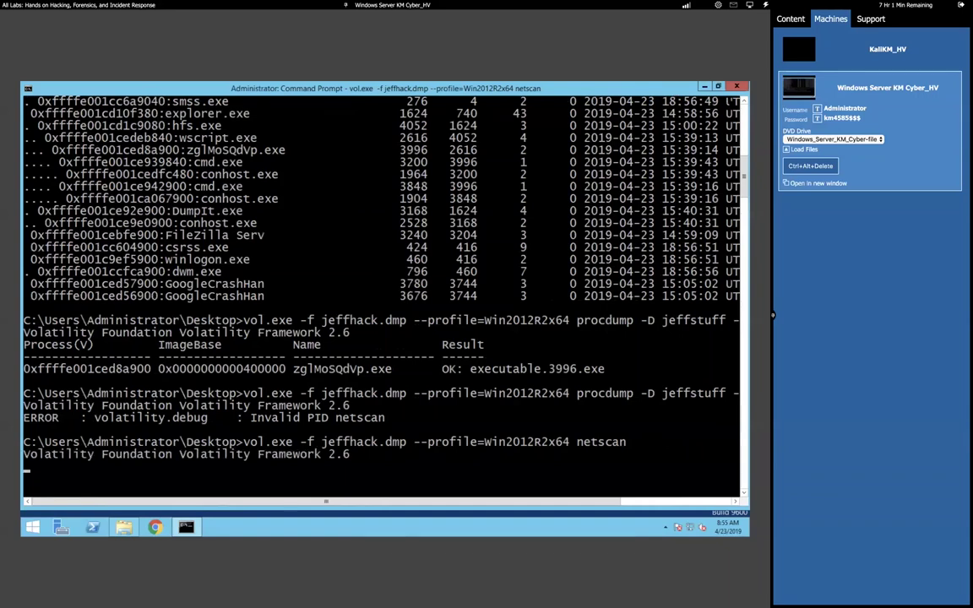
# Minimize the command window, open the jeffstuff folder on the desktop, and select executable.3996.exe.
pyautogui.click(705, 88)
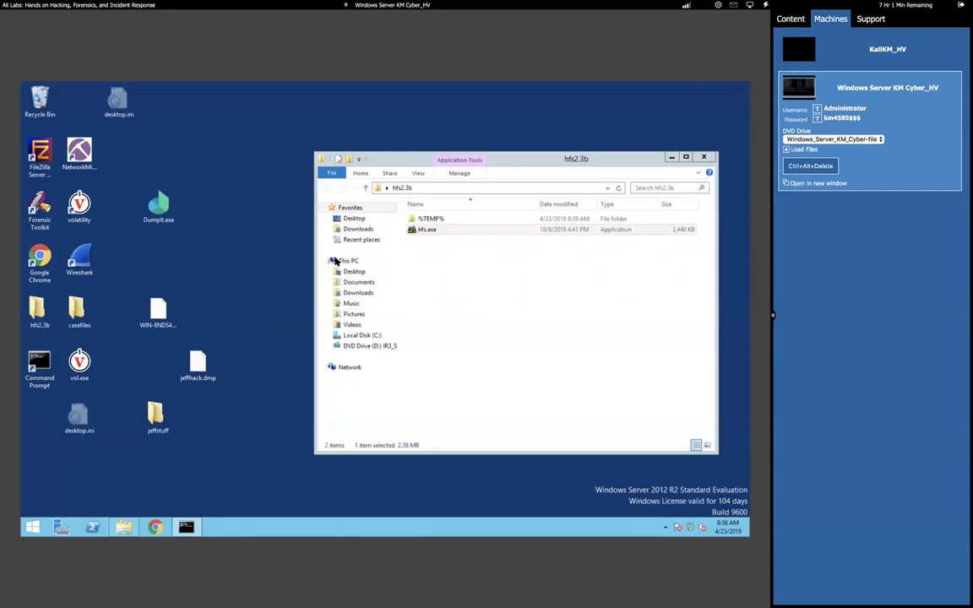
pyautogui.doubleClick(156, 417)
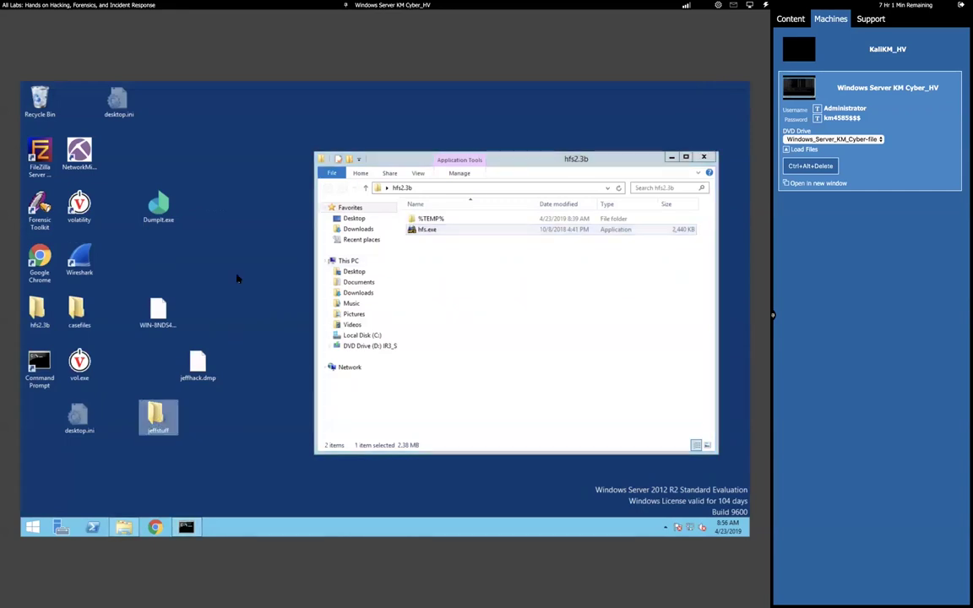
pyautogui.doubleClick(159, 414)
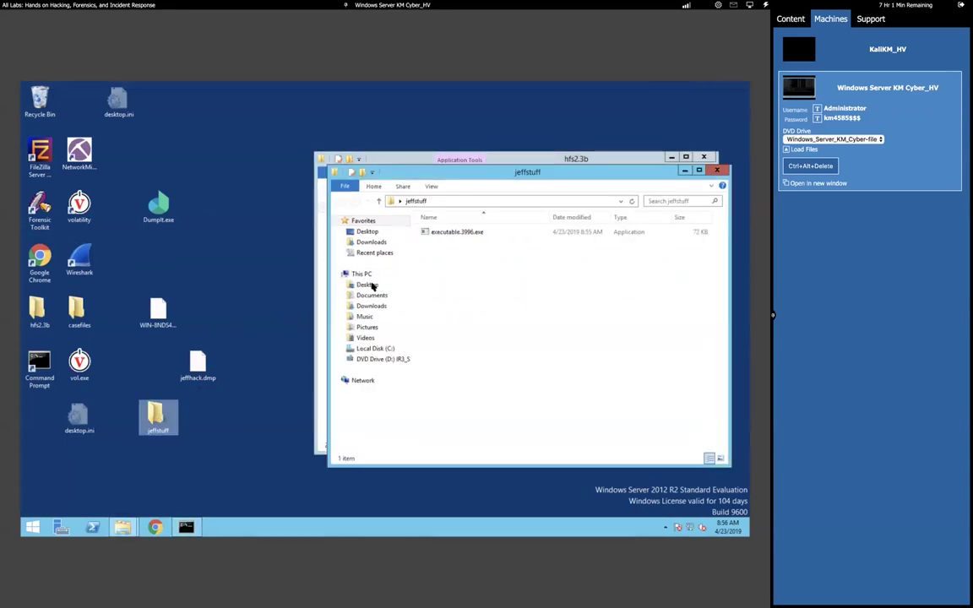
pyautogui.click(461, 230)
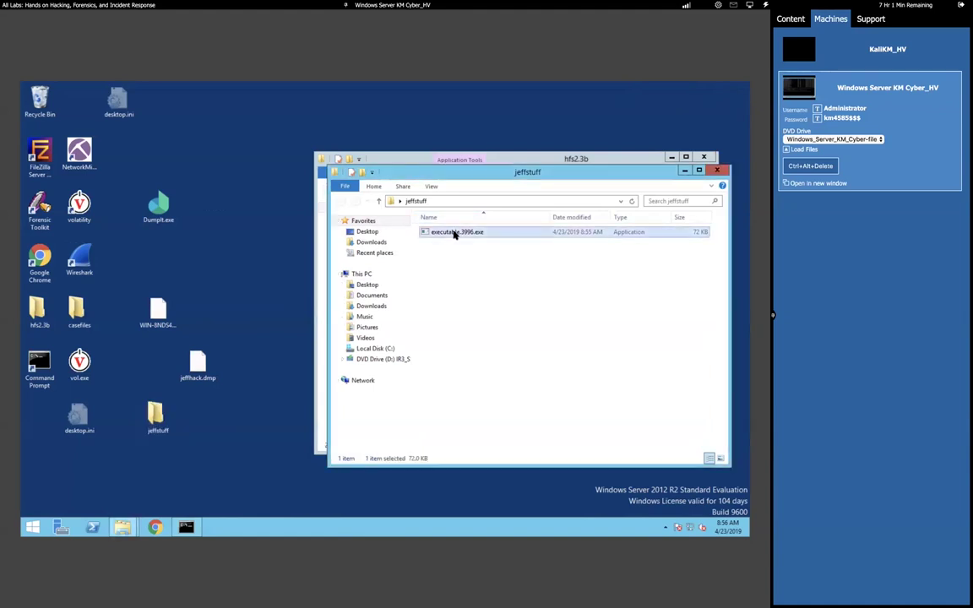
pyautogui.click(155, 528)
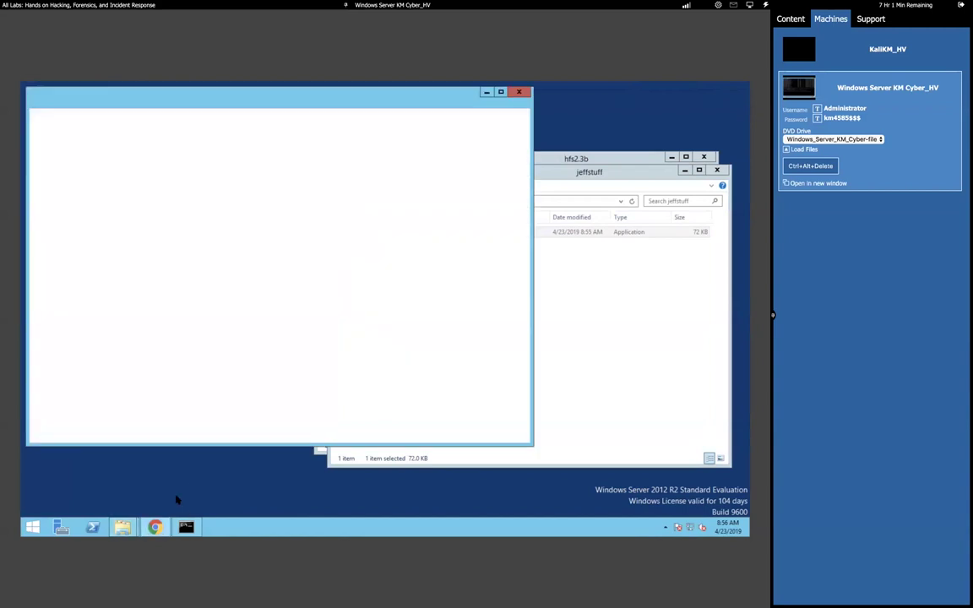
pyautogui.write('www.virus')
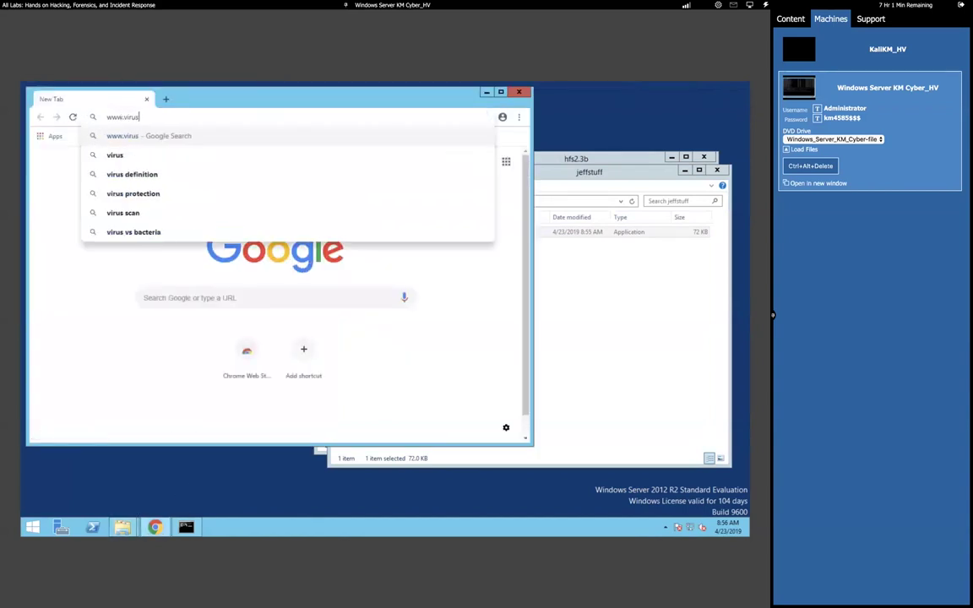
pyautogui.write('total.com')
pyautogui.press('Return')
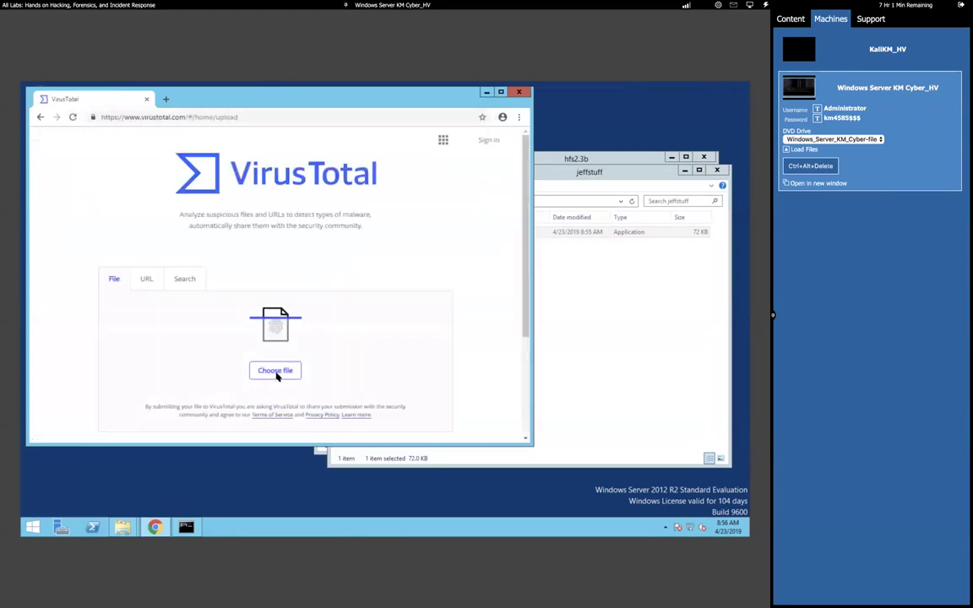
# Upload executable.3996.exe from the desktop's jeffstuff folder to VirusTotal and confirm the upload for scanning.
pyautogui.click(276, 372)
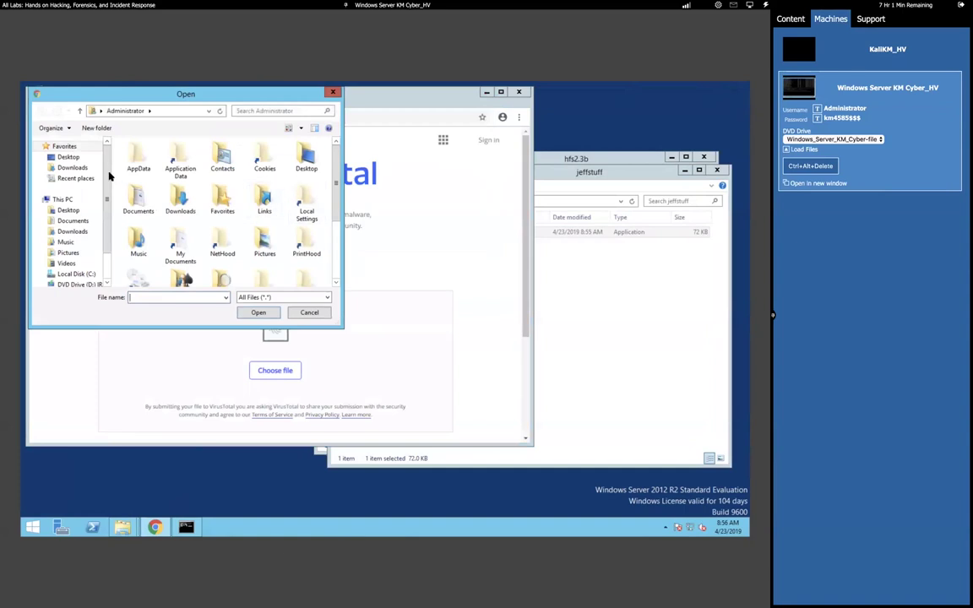
pyautogui.click(69, 157)
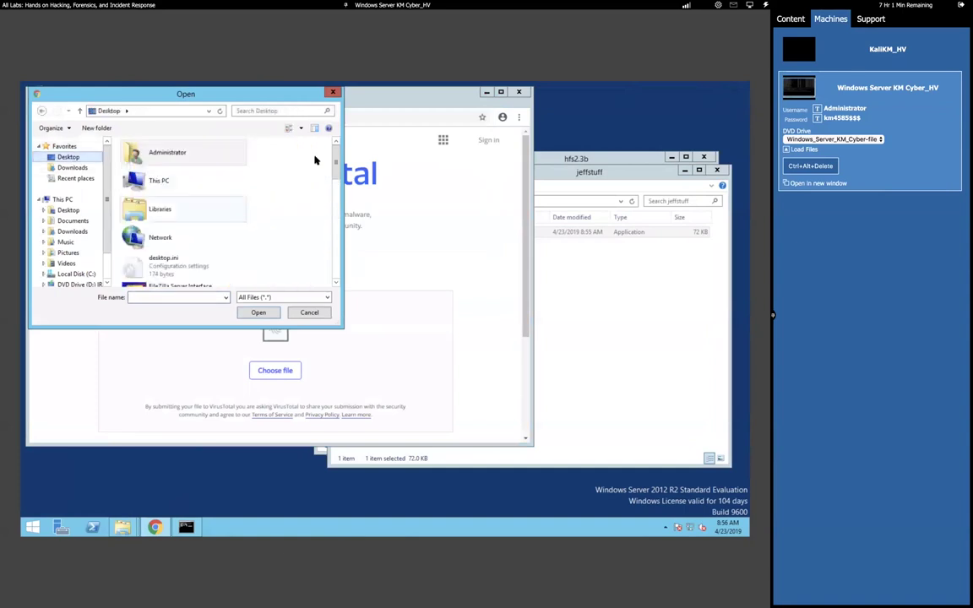
pyautogui.moveTo(335, 166); pyautogui.dragTo(333, 211)
pyautogui.doubleClick(157, 242)
pyautogui.click(160, 158)
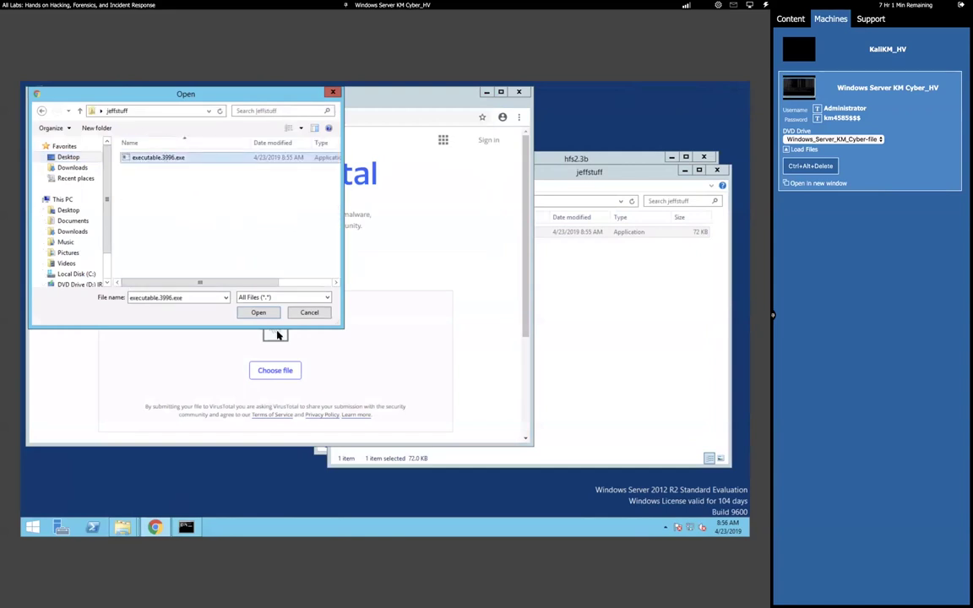
pyautogui.click(256, 313)
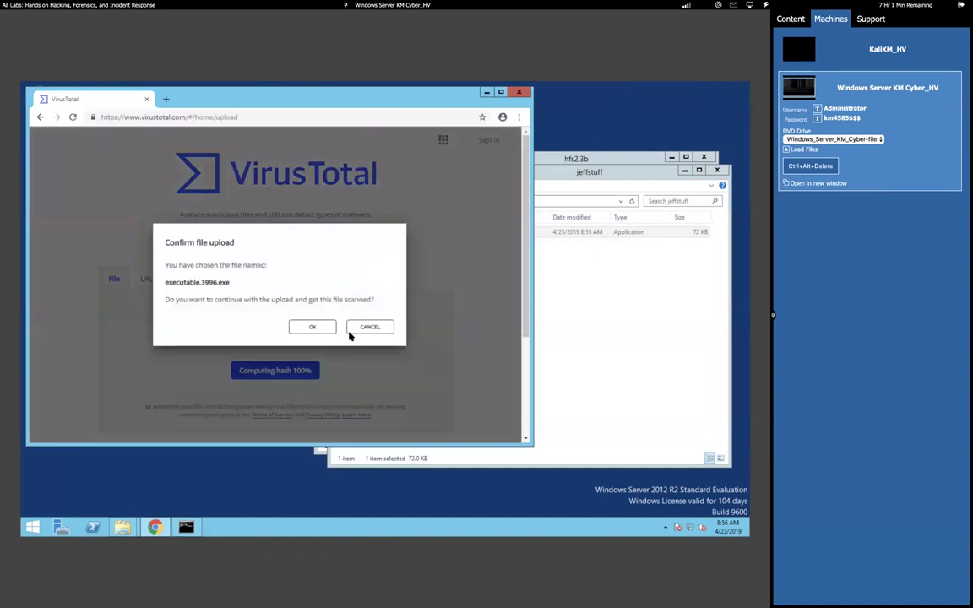
pyautogui.click(312, 327)
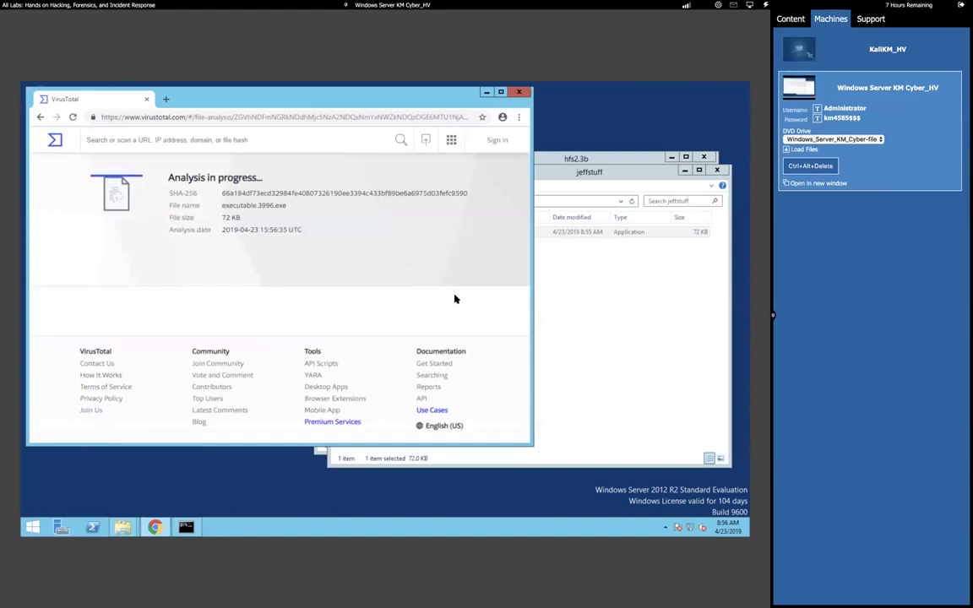
# Switch back to Command Prompt and examine the netscan output for network connections tied to the malicious process.
pyautogui.click(617, 174)
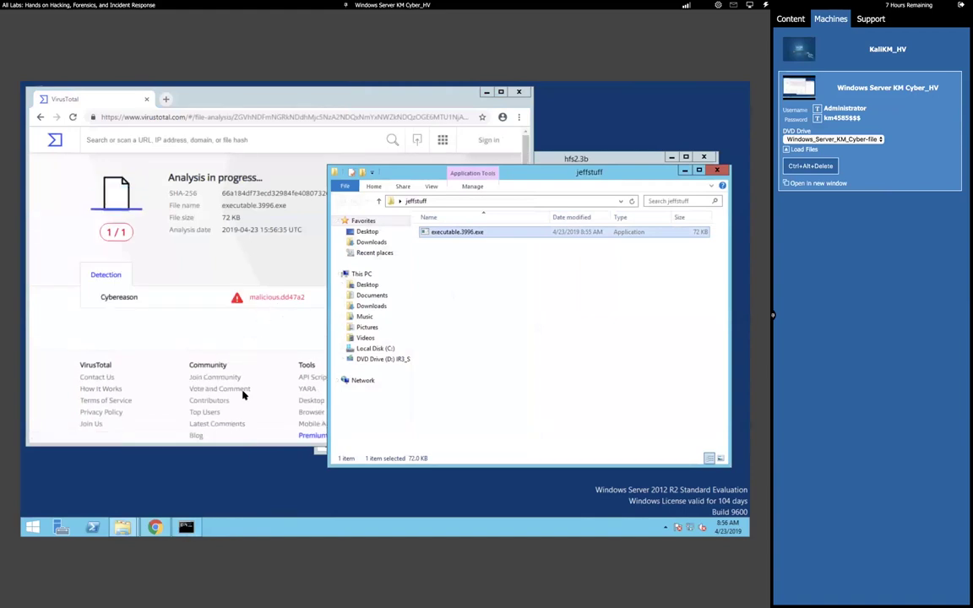
pyautogui.click(186, 527)
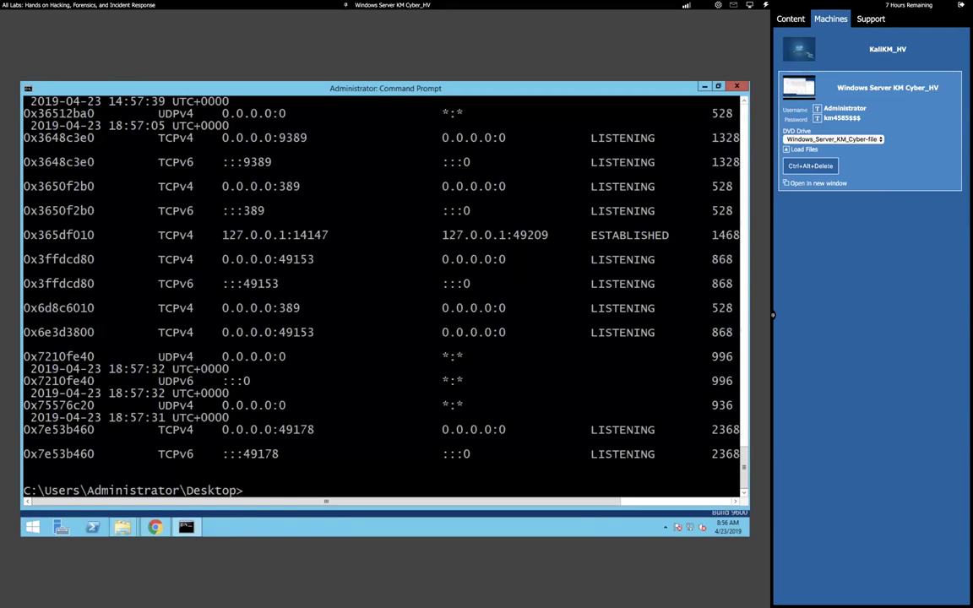
pyautogui.scroll(6, 380, 287)
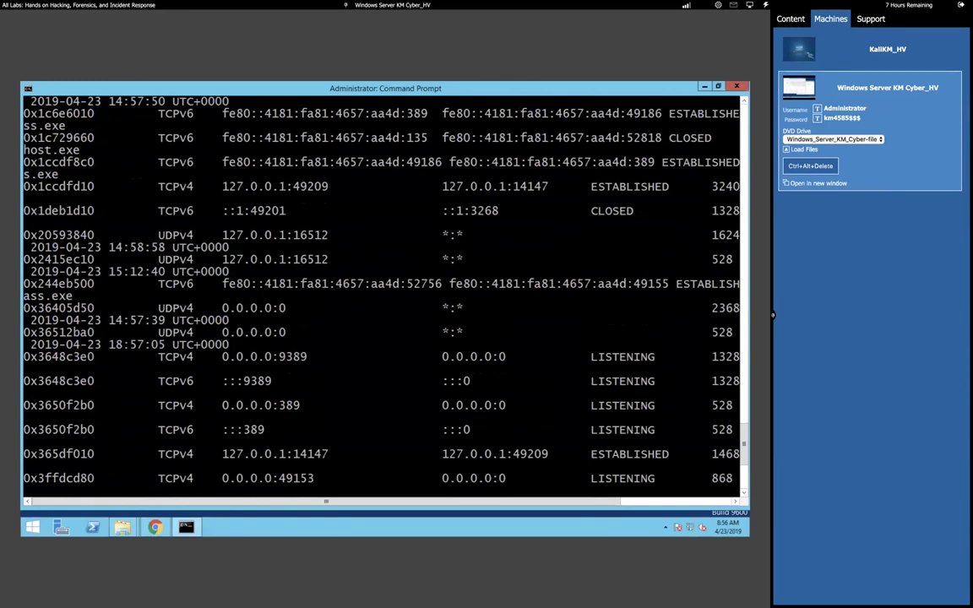
pyautogui.scroll(3, 380, 287)
pyautogui.scroll(1, 379, 287)
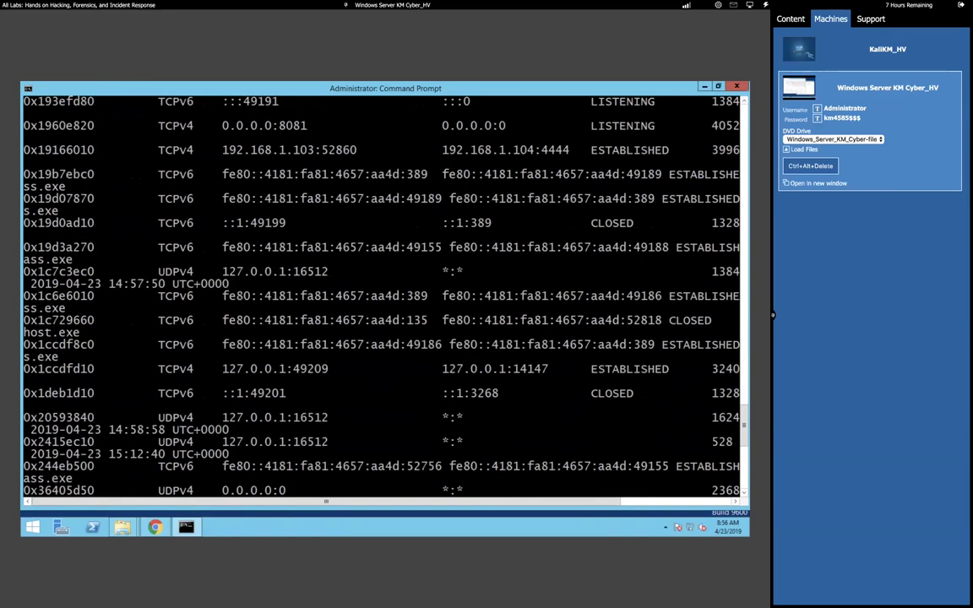
pyautogui.scroll(2, 380, 287)
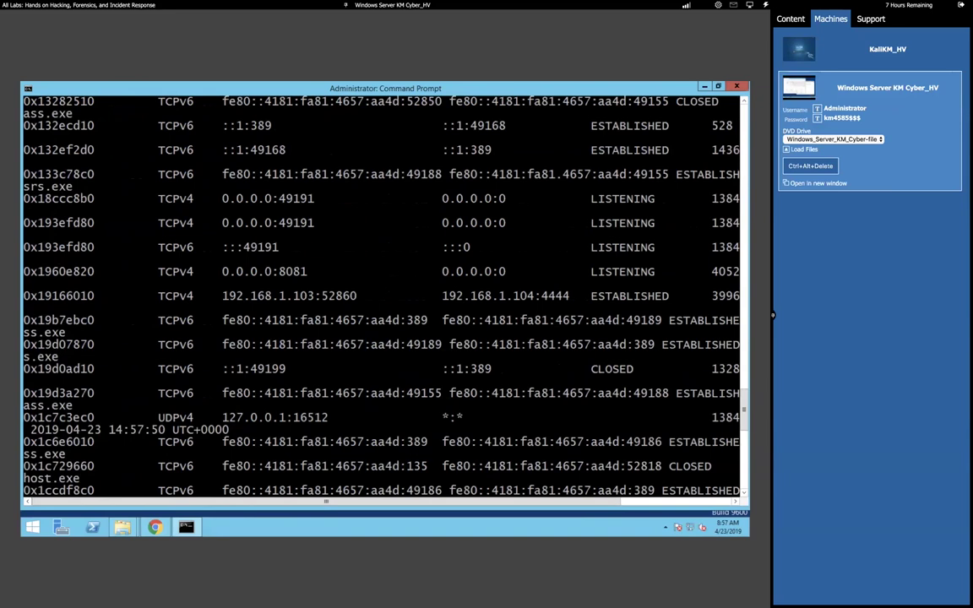
pyautogui.scroll(3, 380, 288)
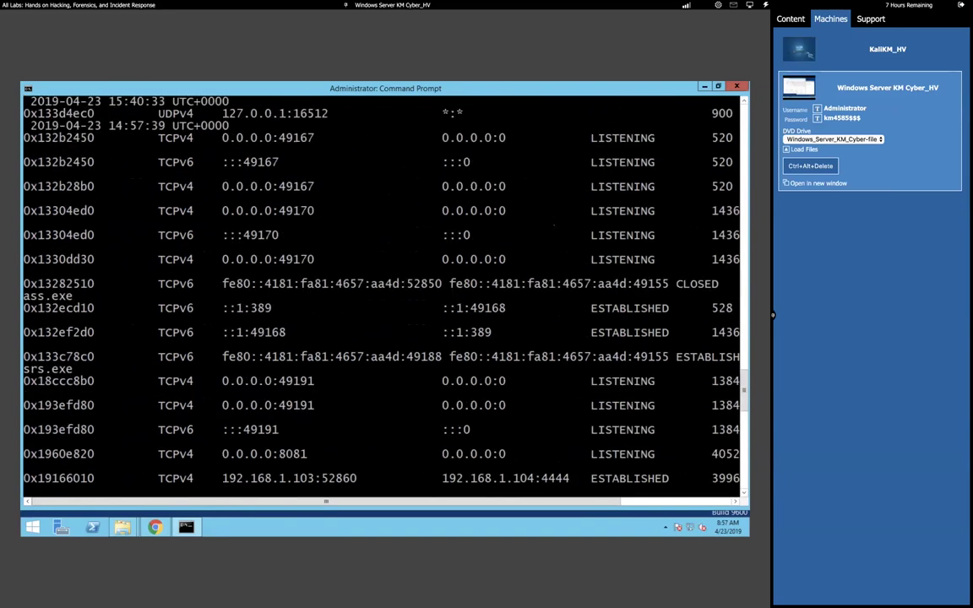
# Review the earlier netscan entries for any other connections to the remote address 192.168.1.104.
pyautogui.scroll(4, 380, 287)
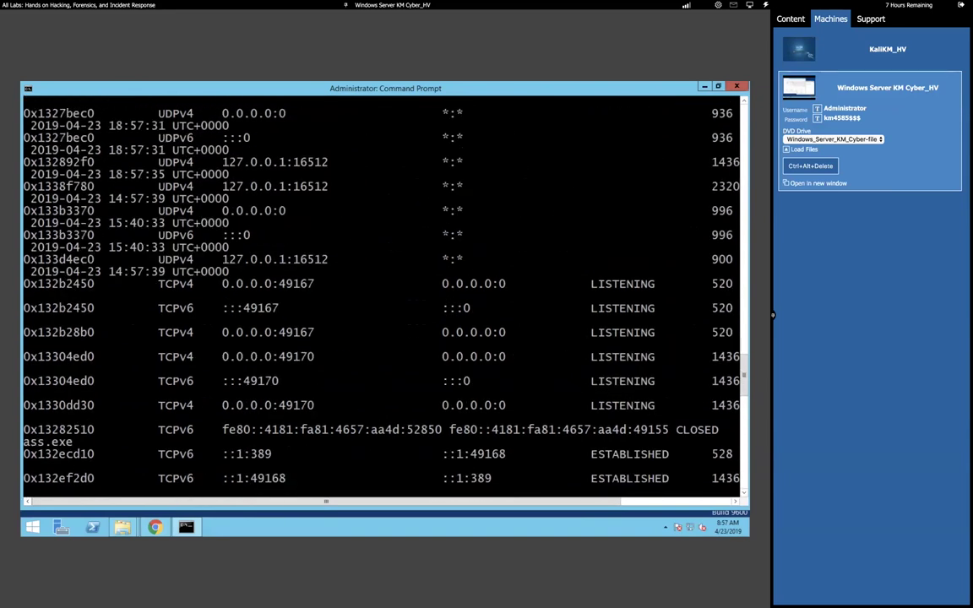
pyautogui.scroll(7, 380, 287)
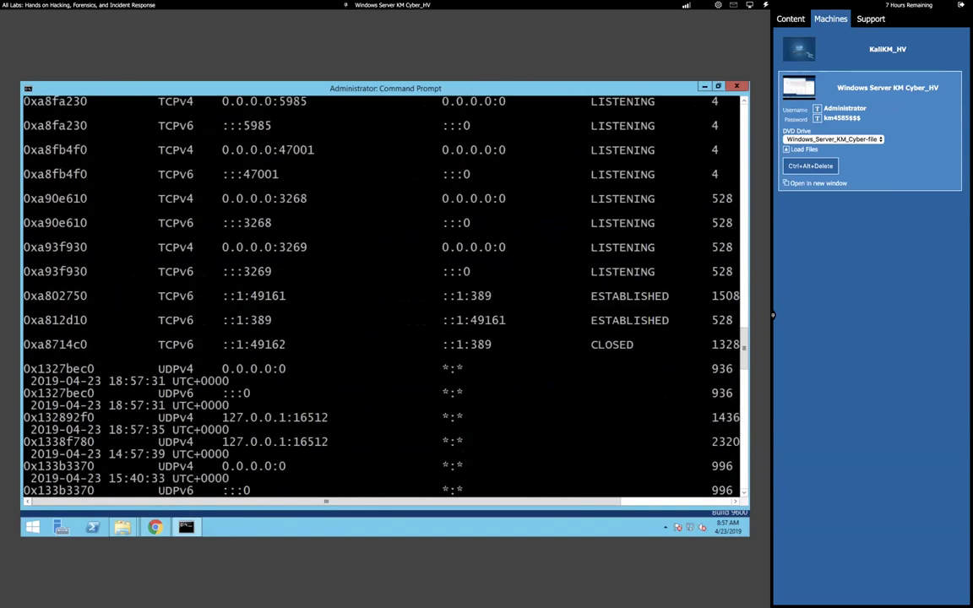
pyautogui.scroll(2, 380, 287)
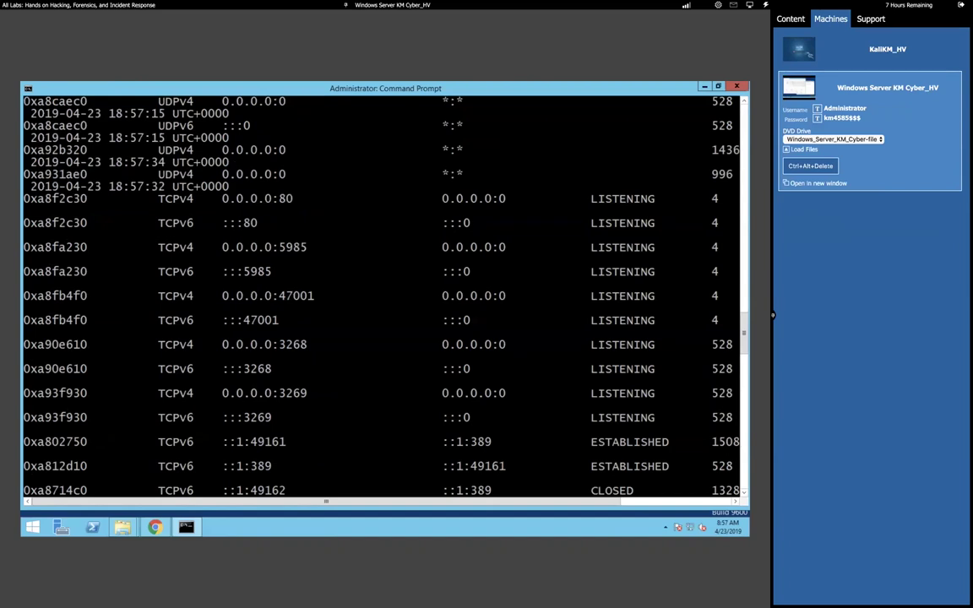
pyautogui.scroll(12, 380, 287)
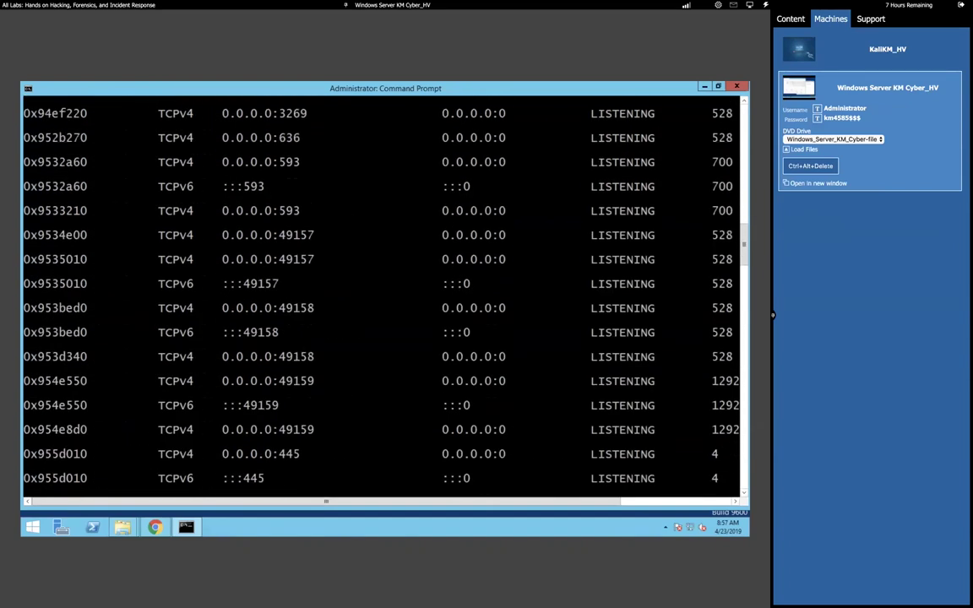
pyautogui.scroll(10, 380, 288)
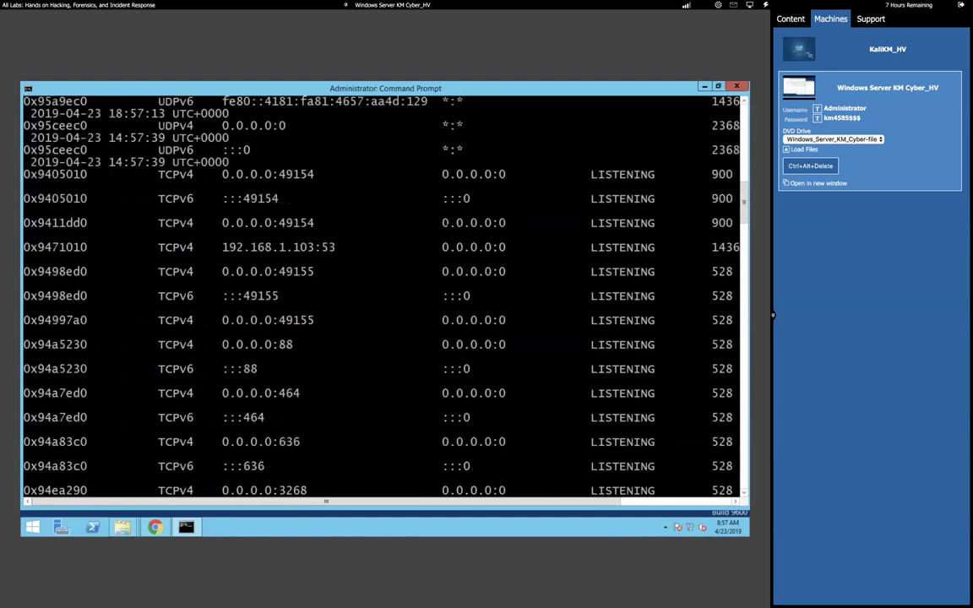
pyautogui.scroll(12, 380, 288)
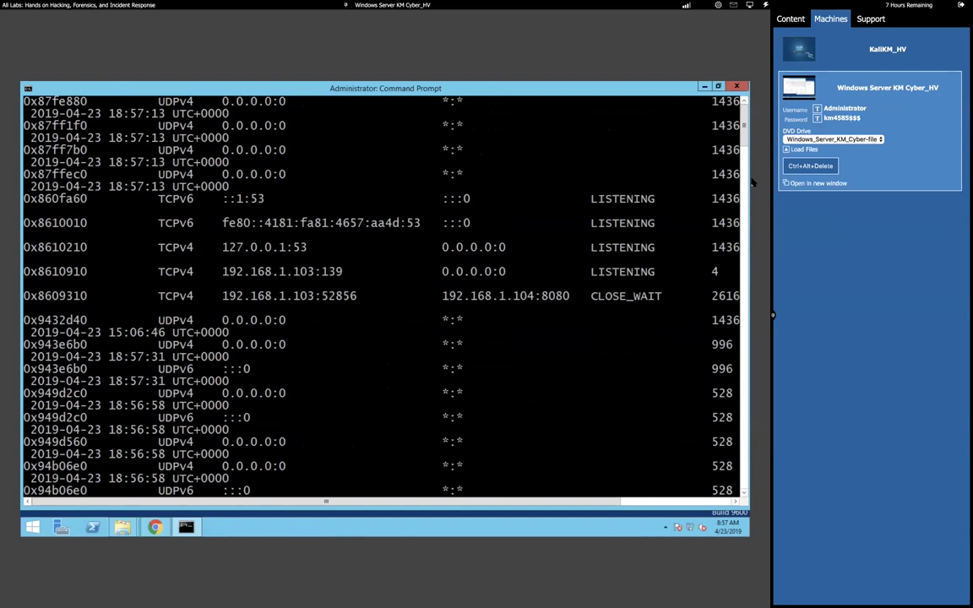
pyautogui.moveTo(744, 135); pyautogui.dragTo(747, 299)
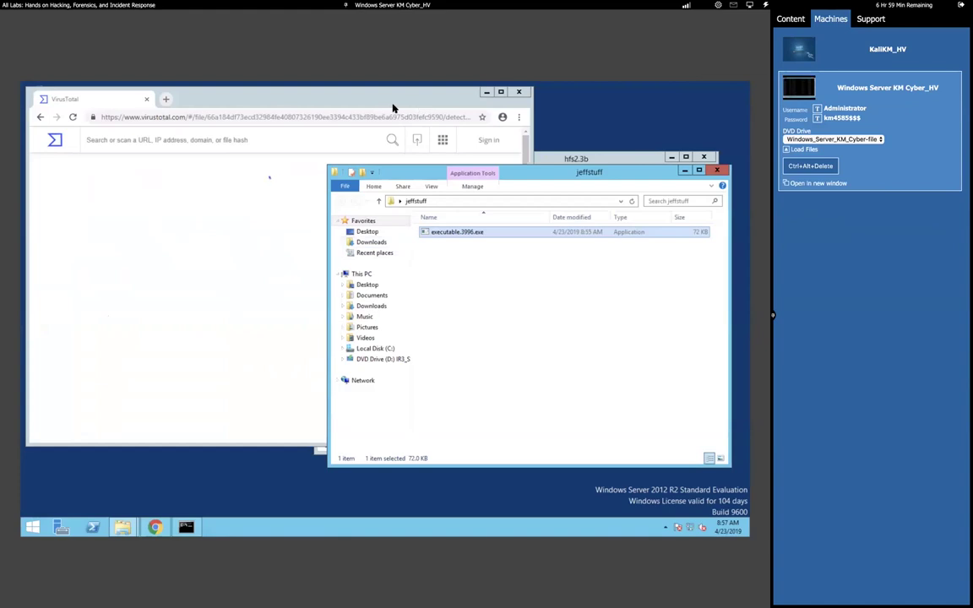
# Switch to the VirusTotal window, maximize it, and examine each engine's detection result for executable.3996.exe, including Panda and Malwarebytes.
pyautogui.click(355, 97)
pyautogui.click(504, 93)
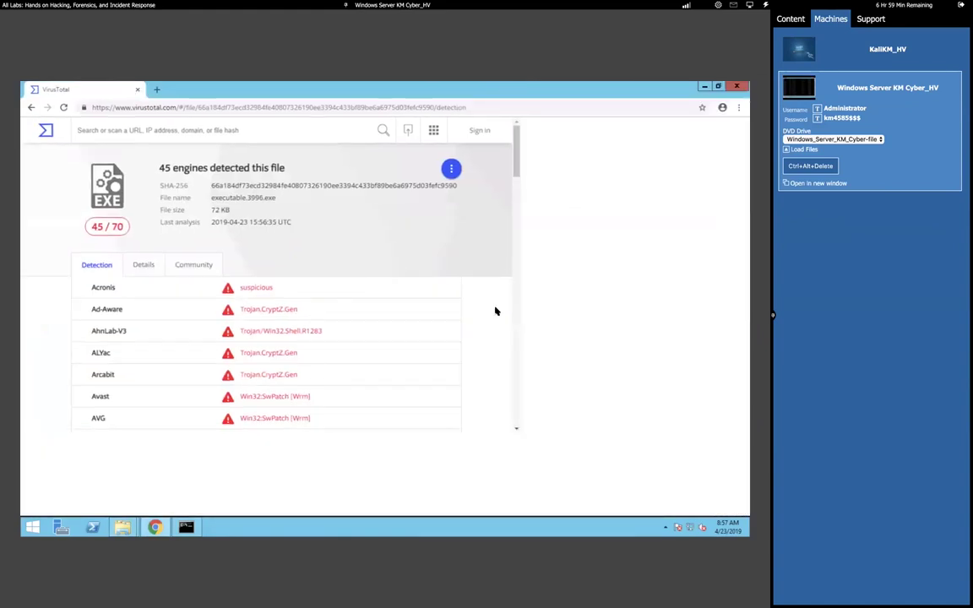
pyautogui.moveTo(747, 206); pyautogui.dragTo(744, 314)
pyautogui.scroll(1, 745, 315)
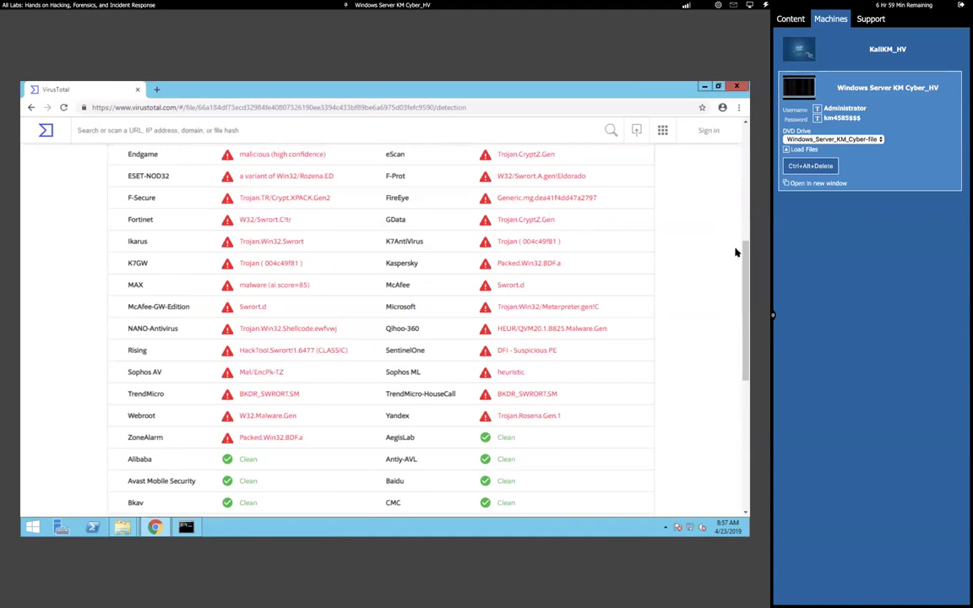
pyautogui.moveTo(747, 262); pyautogui.dragTo(744, 351)
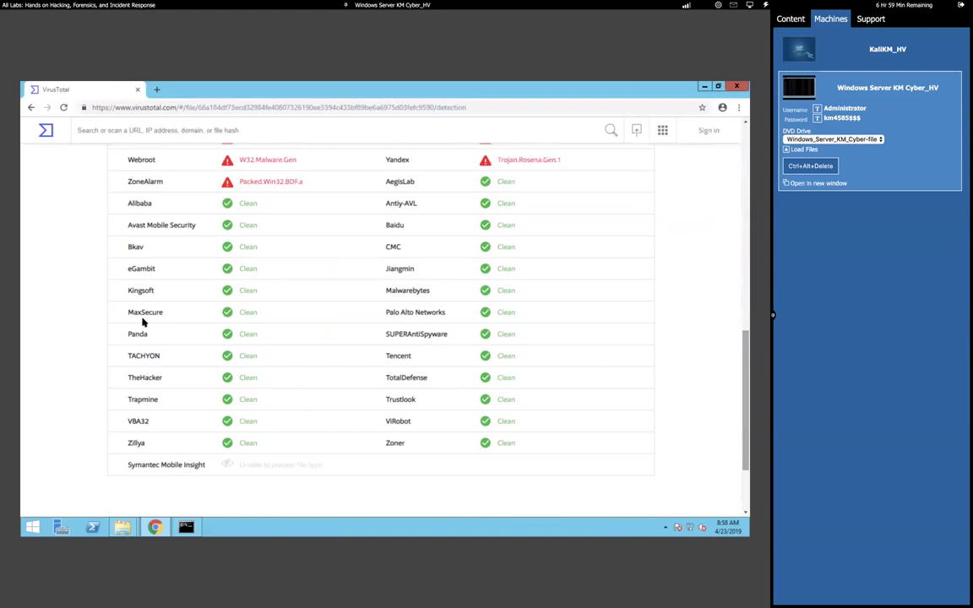
pyautogui.moveTo(239, 335); pyautogui.dragTo(258, 334)
pyautogui.moveTo(387, 290); pyautogui.dragTo(467, 290)
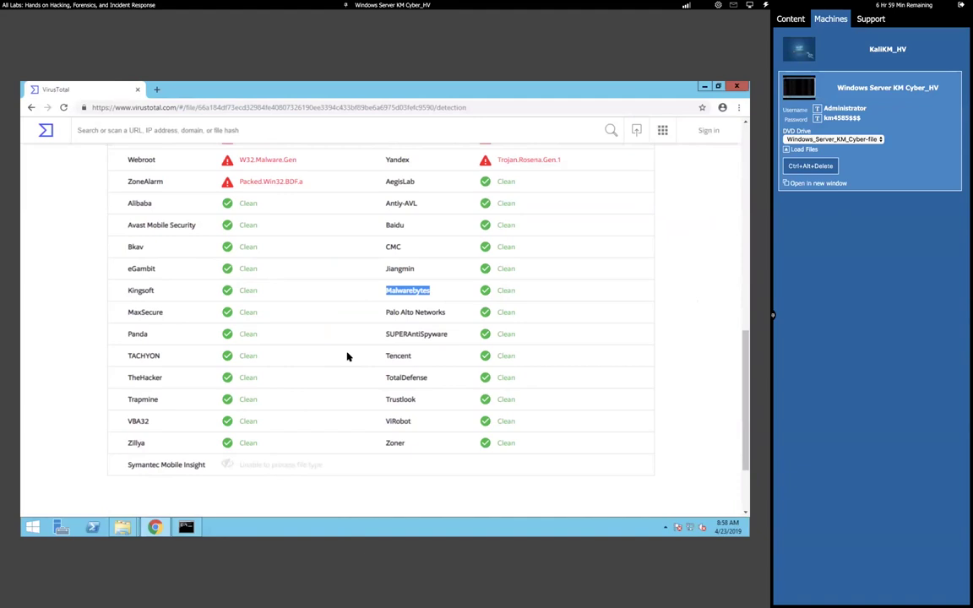
pyautogui.scroll(3, 347, 356)
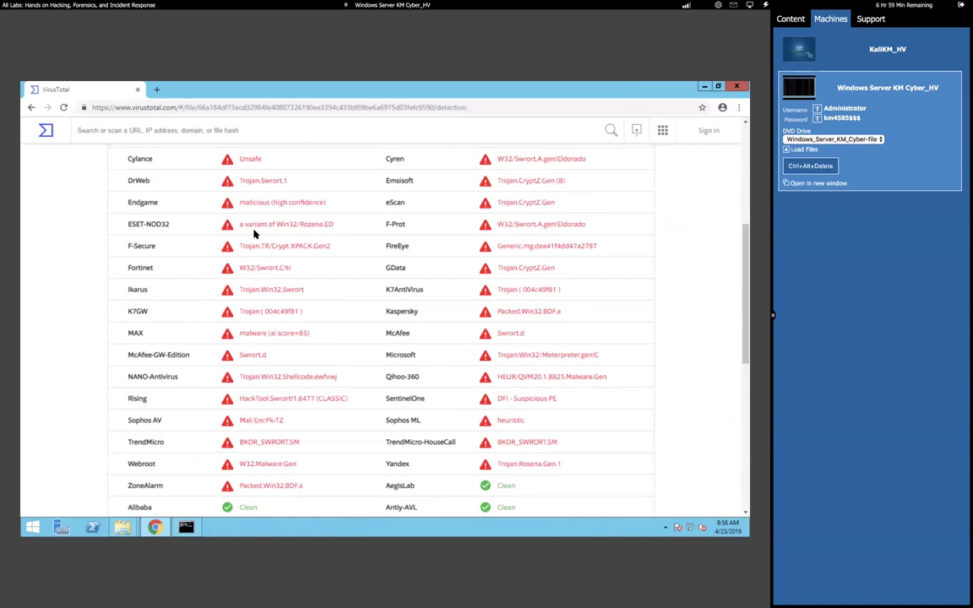
pyautogui.scroll(3, 253, 234)
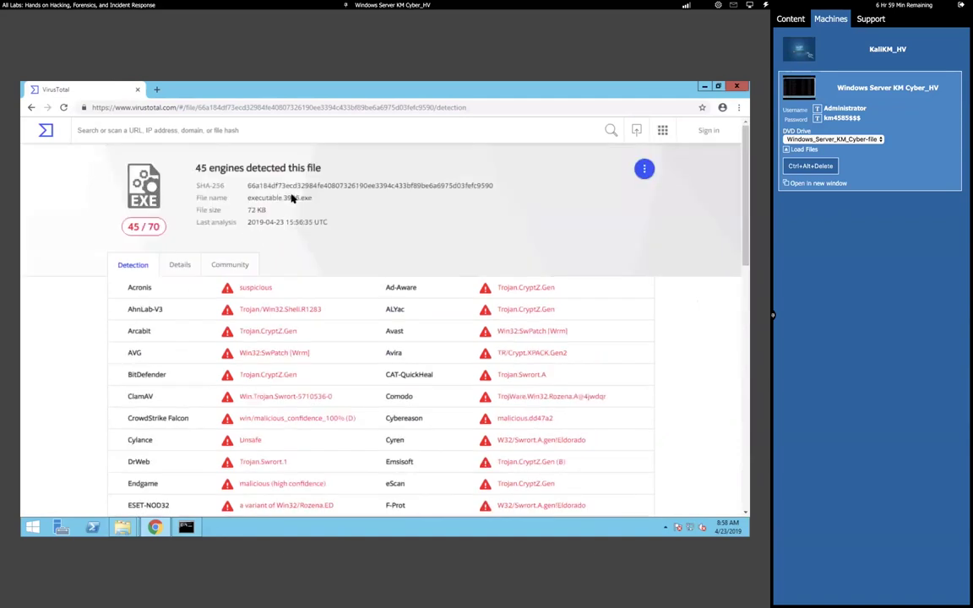
# Minimize the VirusTotal browser window and the hfs2.3b folder window to clear the desktop.
pyautogui.click(703, 89)
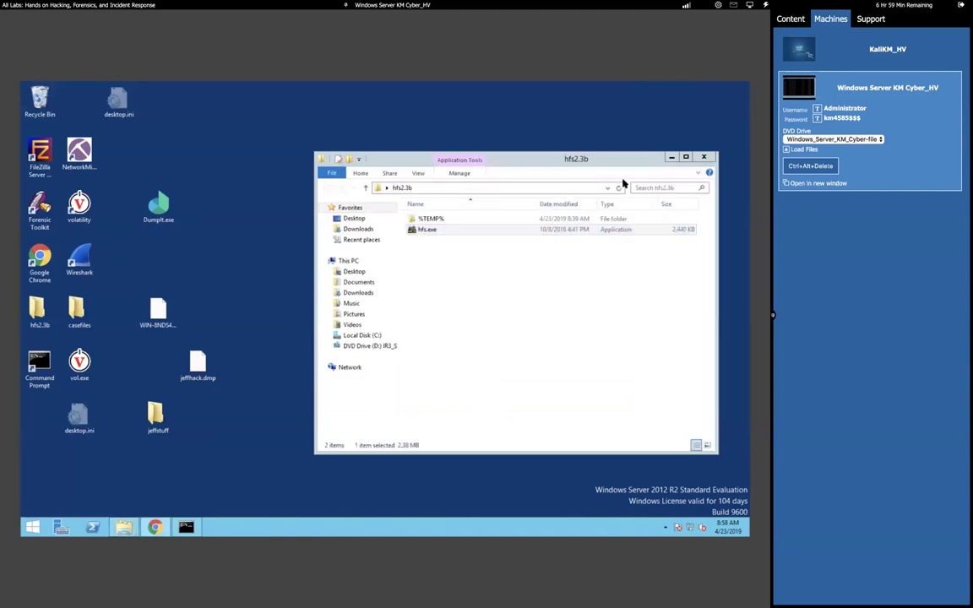
pyautogui.click(670, 159)
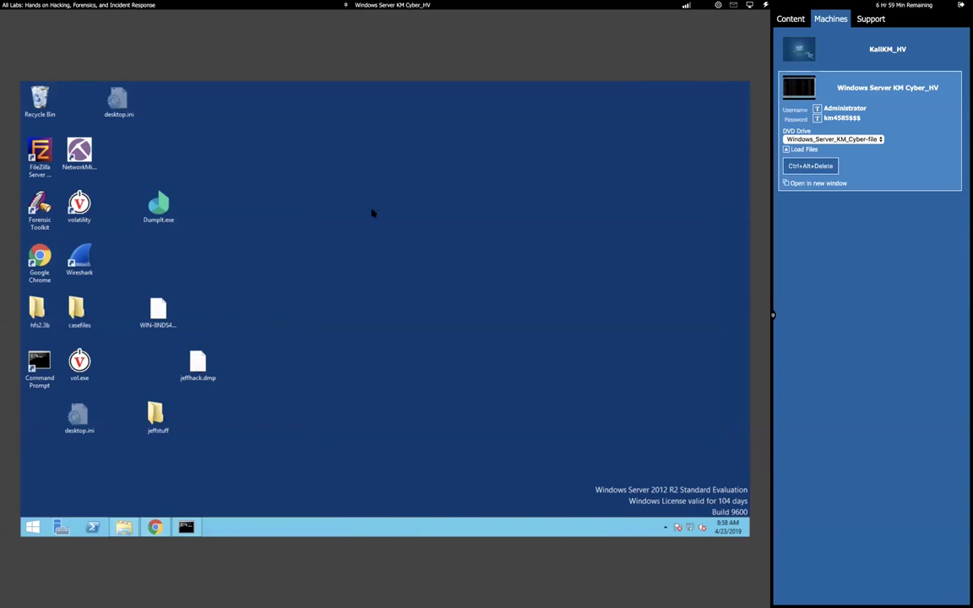
pyautogui.moveTo(536, 37)
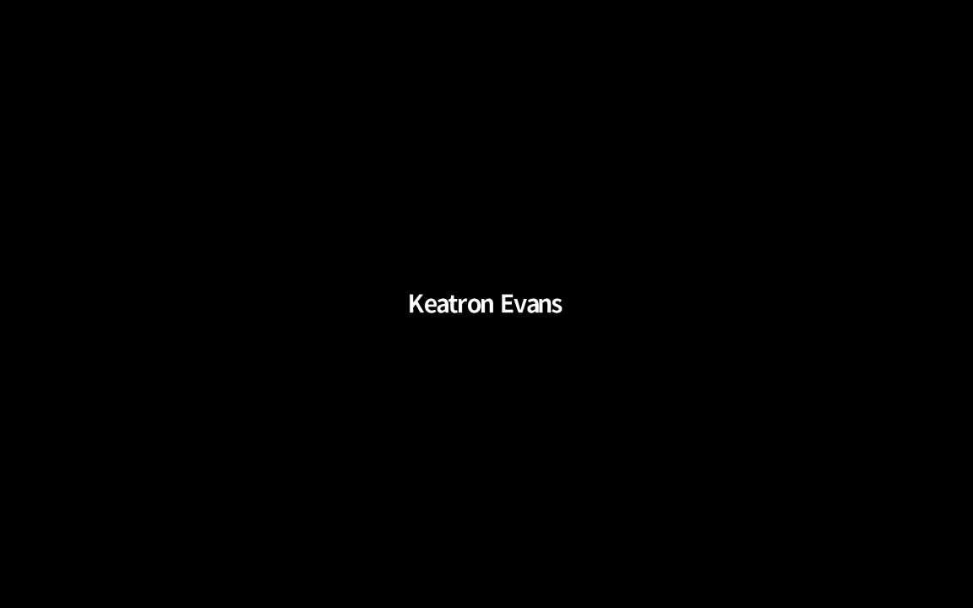